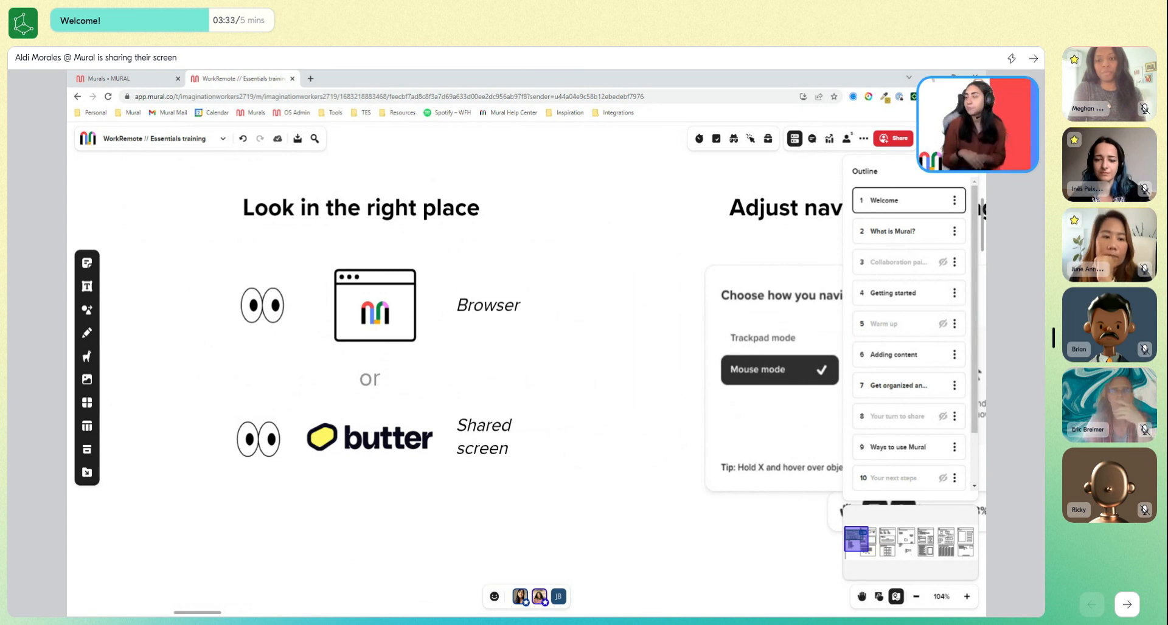
Bring the "Adjust navigation settings" part of the training board into view for the participants.
left_click_drag(571, 205, 178, 217)
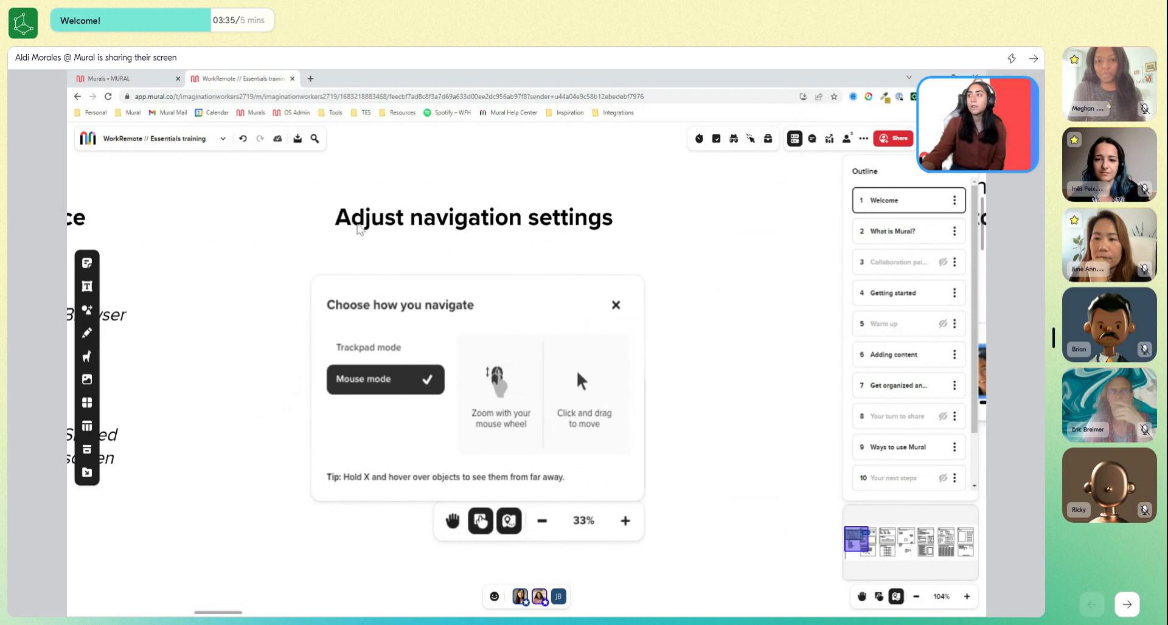
left_click_drag(705, 310, 700, 298)
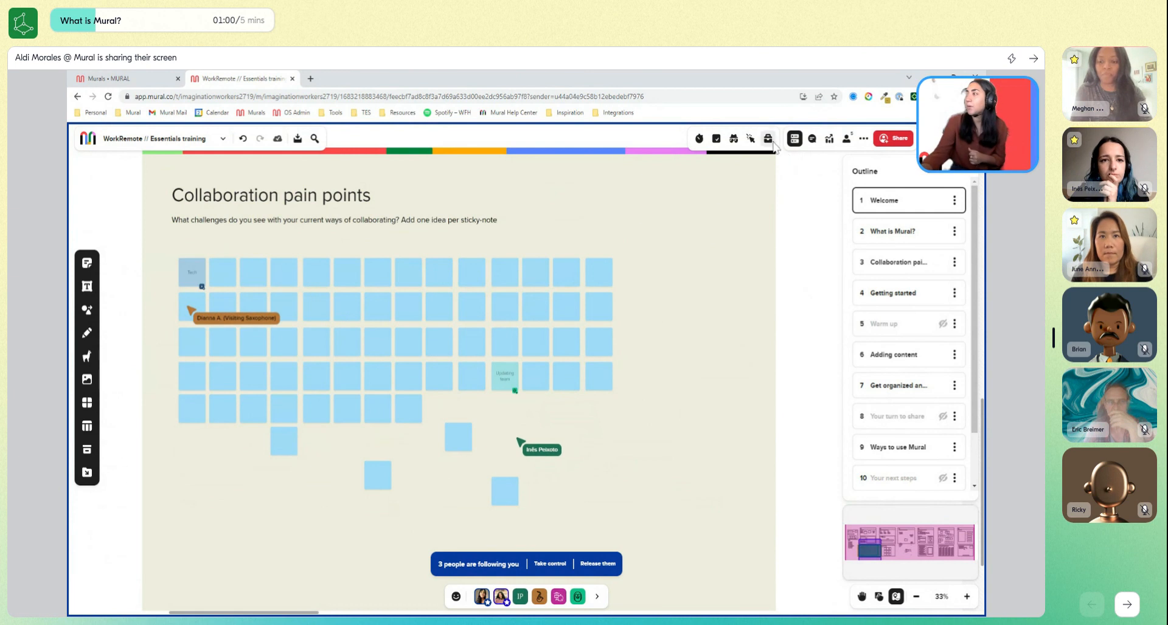
Start a 01:00 timer with the Airplane alarm sound for the Collaboration pain points activity.
left_click(699, 138)
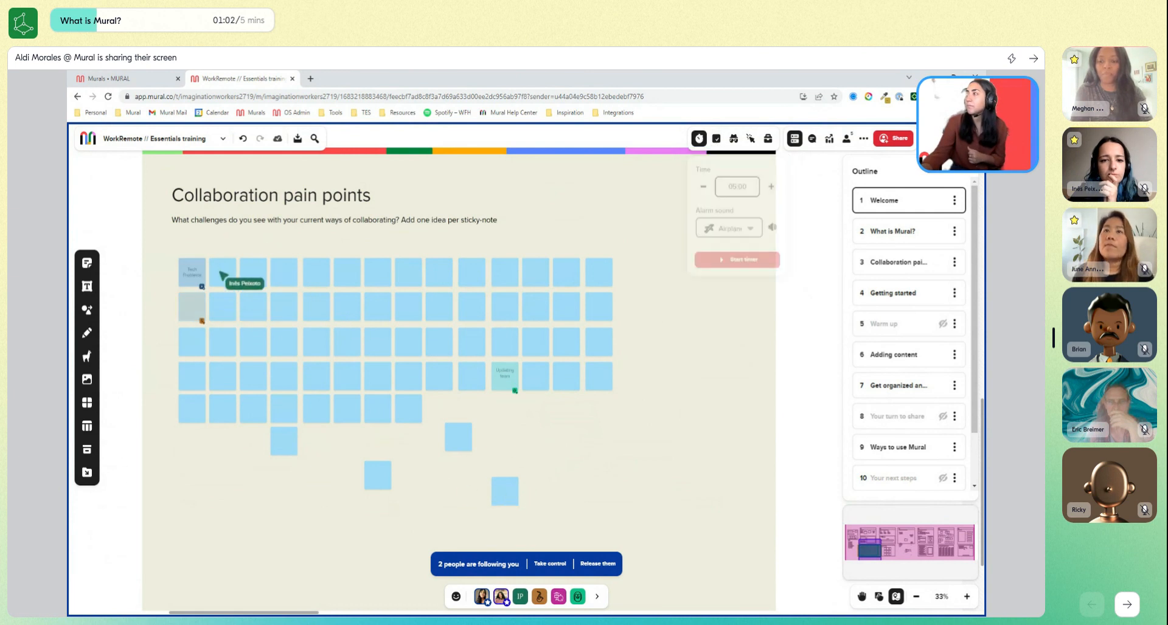
left_click(743, 186)
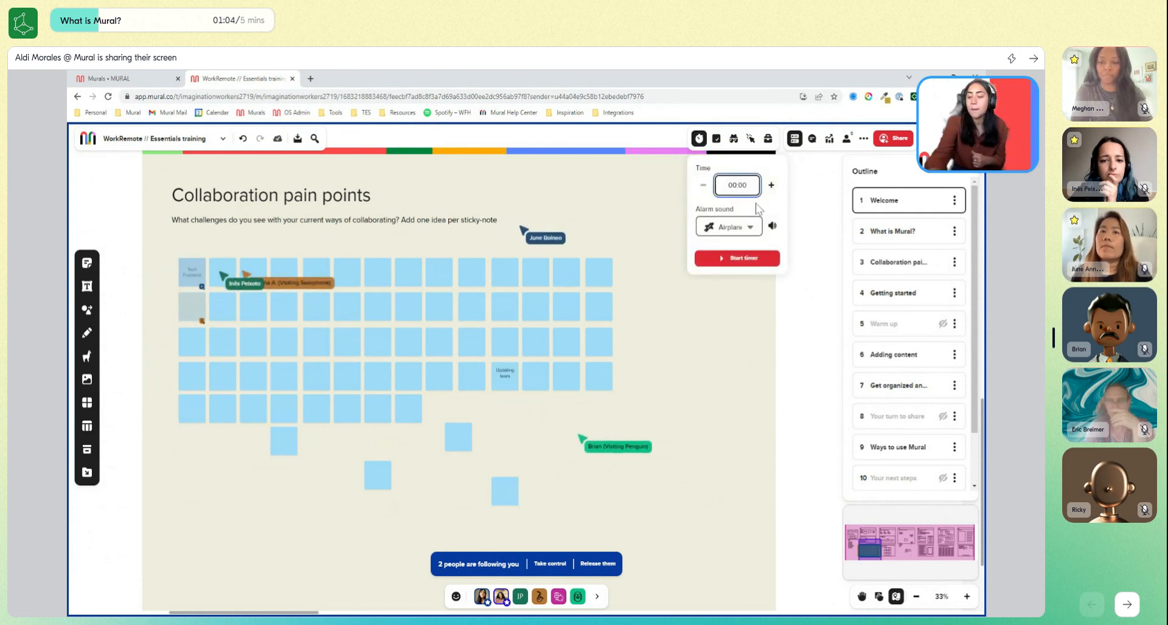
type("100")
left_click(749, 229)
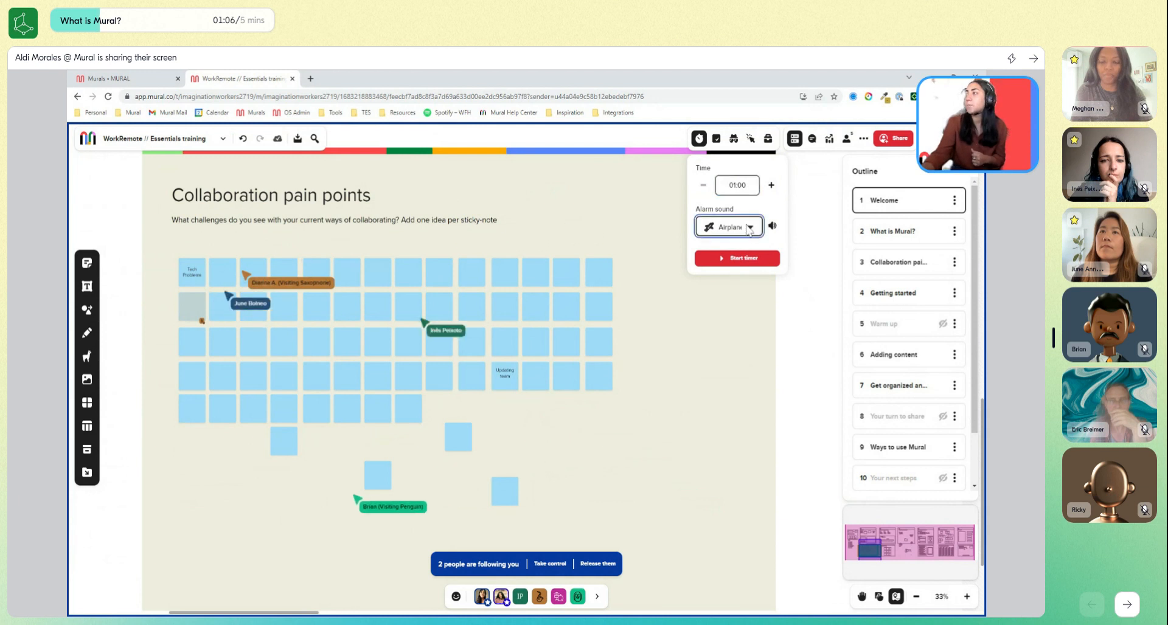
left_click(736, 252)
left_click(750, 259)
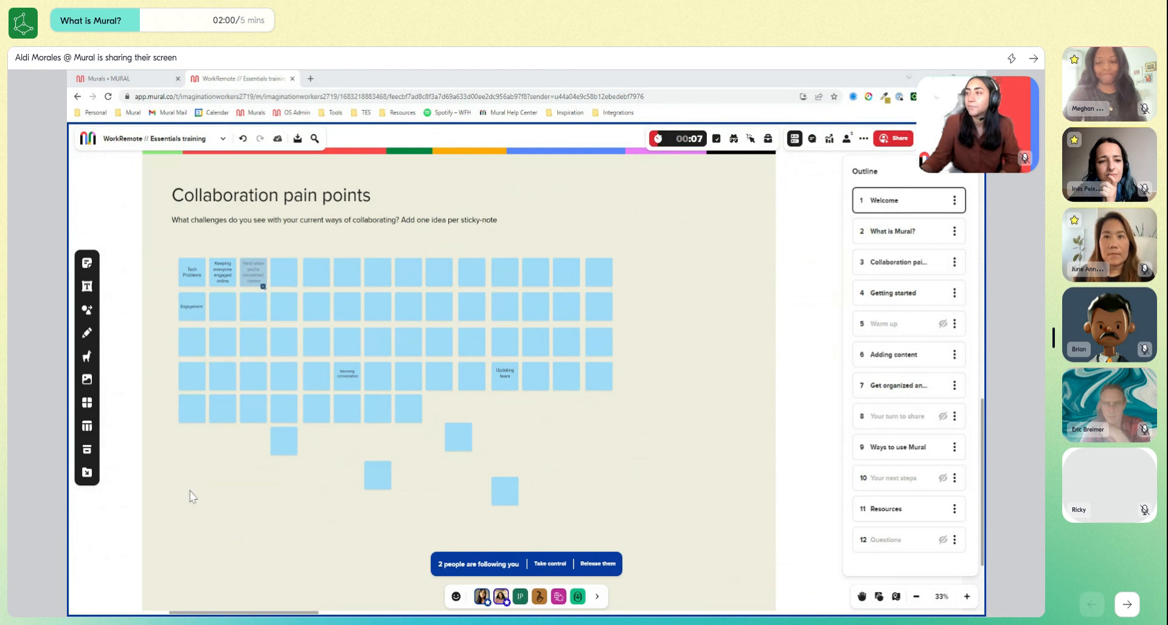
scroll(188, 487, "up", 1)
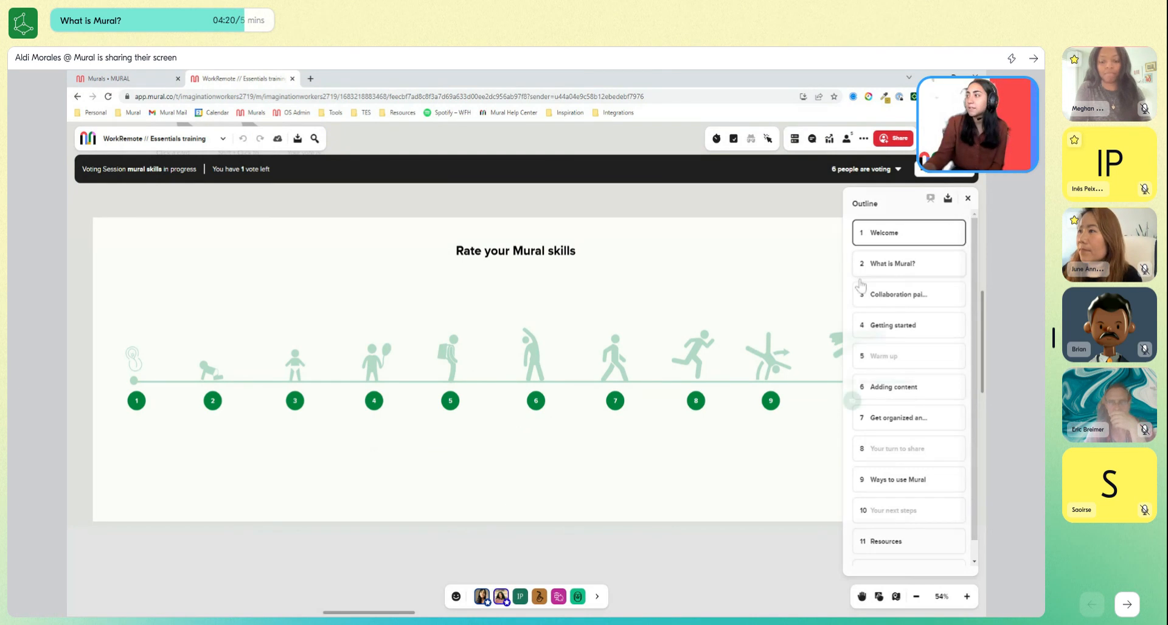
Close the outline and check which participants are still voting in the mural skills session.
left_click(968, 198)
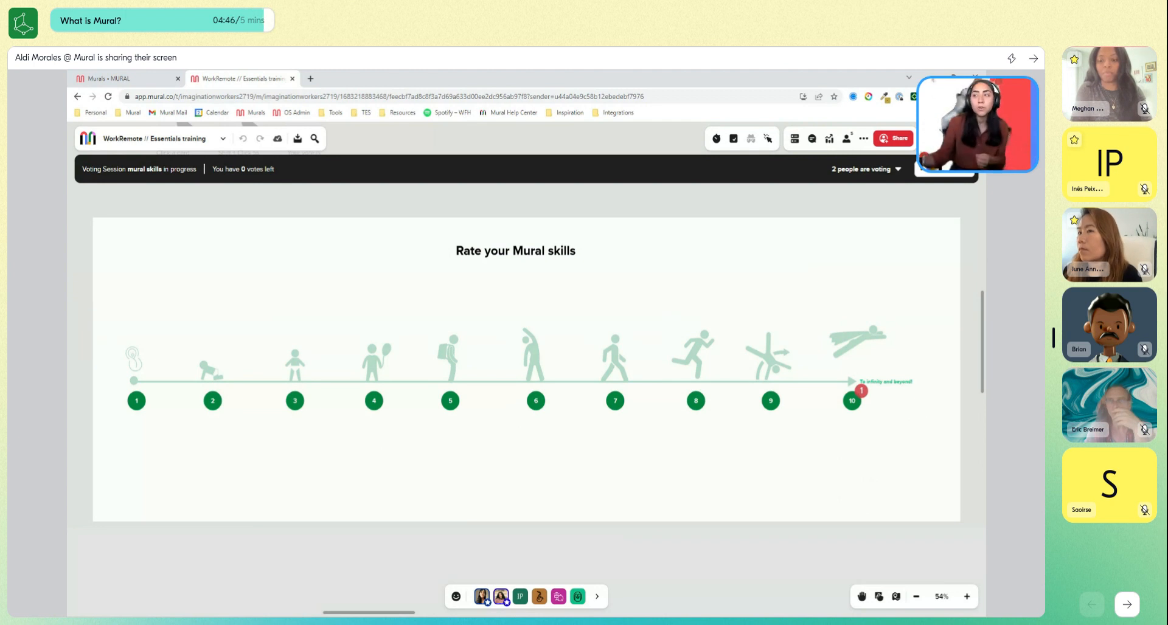
left_click(894, 171)
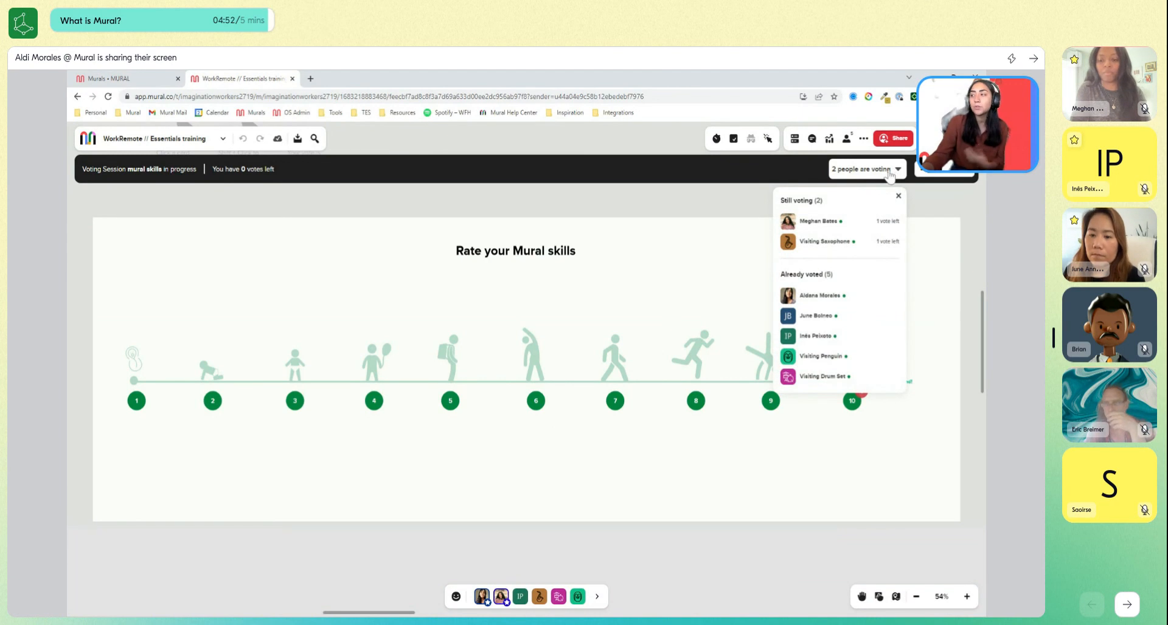
left_click(890, 173)
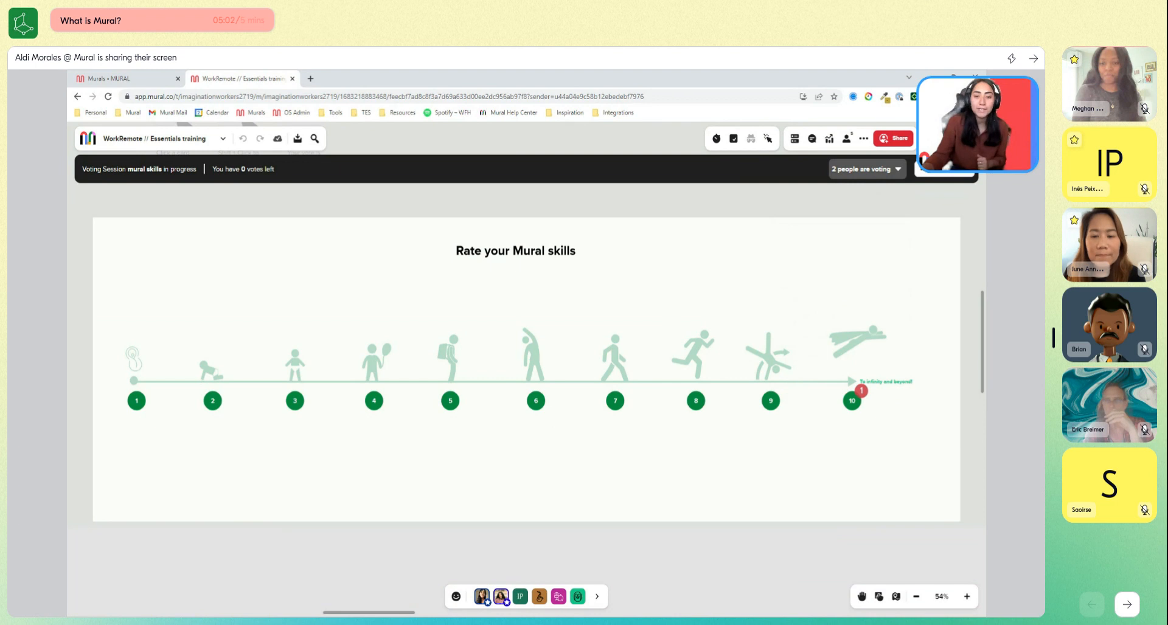
End the mural skills voting session for everyone, then close its results and the vote highlights.
left_click(931, 180)
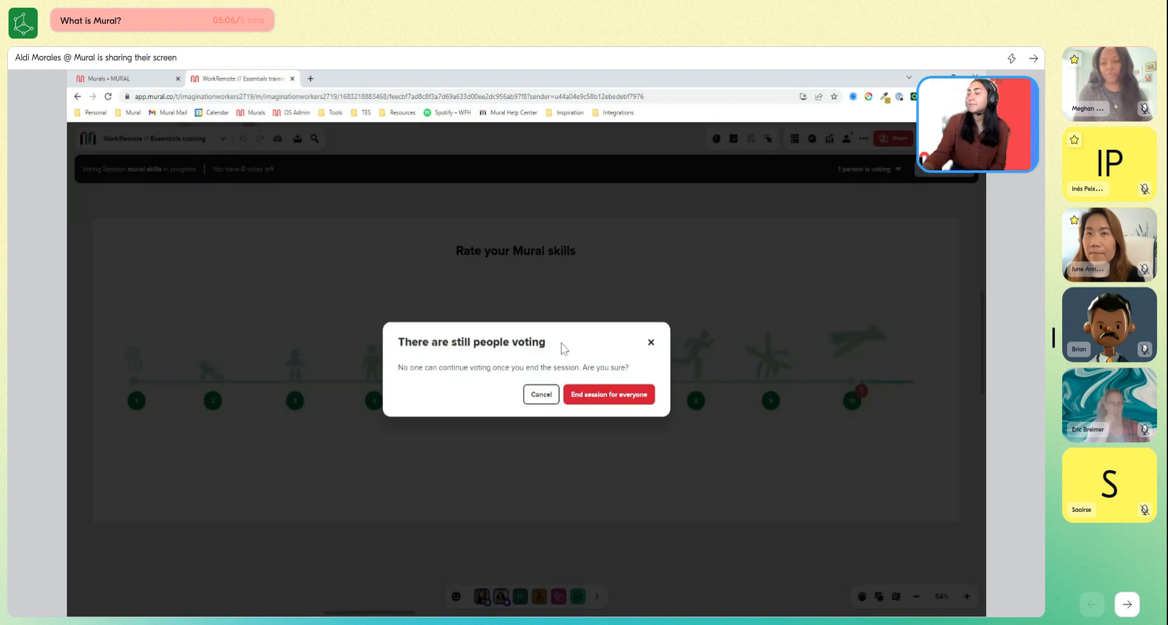
left_click(608, 397)
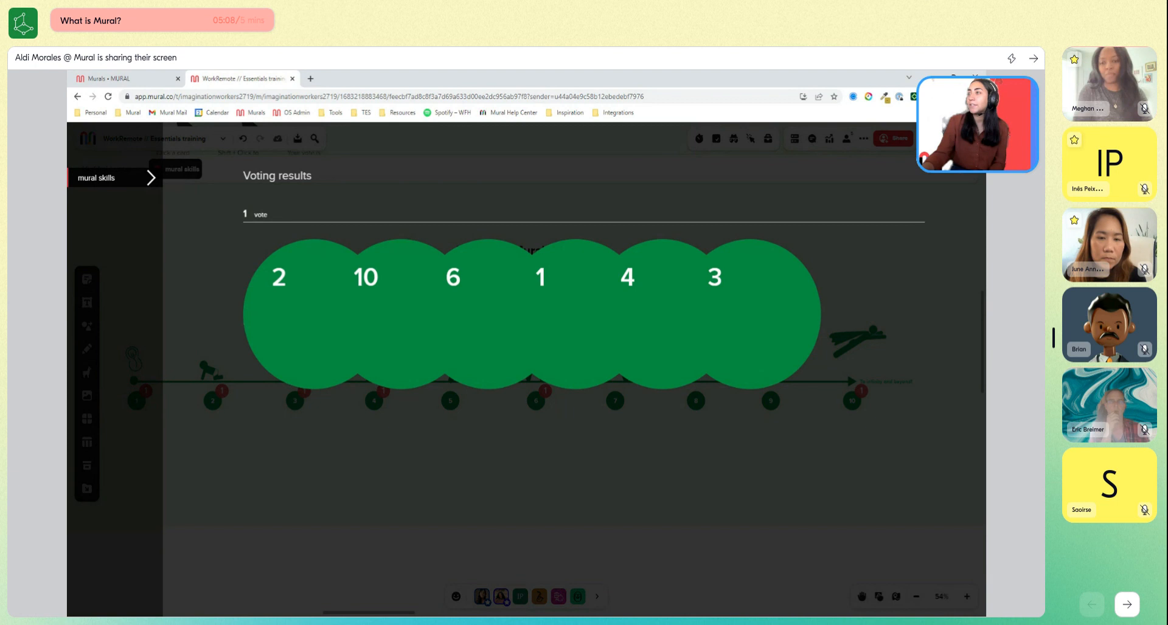
left_click(956, 144)
scroll(753, 453, "down", 1)
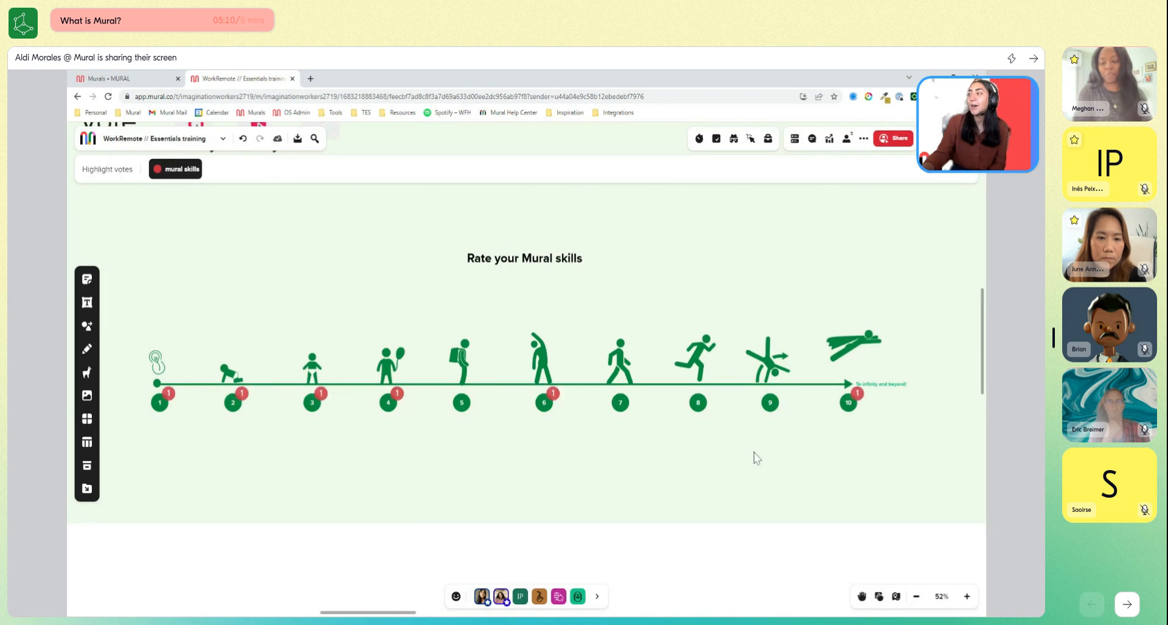
scroll(753, 453, "up", 1)
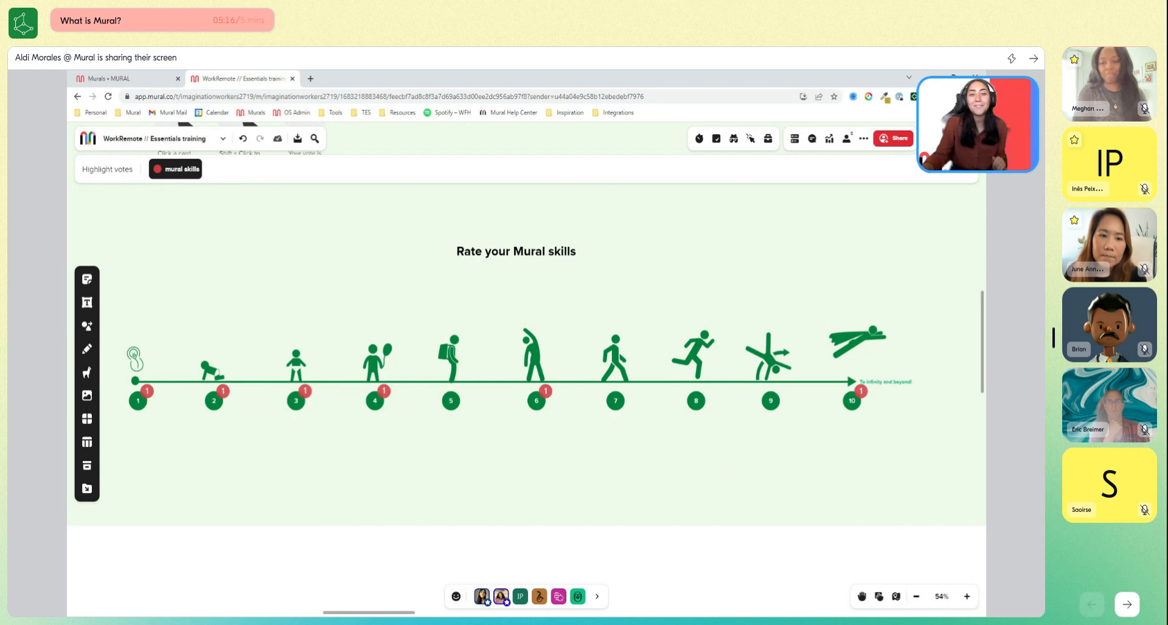
left_click(965, 177)
Go to the hidden Warm up section and reveal it to participants from the outline.
scroll(667, 274, "down", 2)
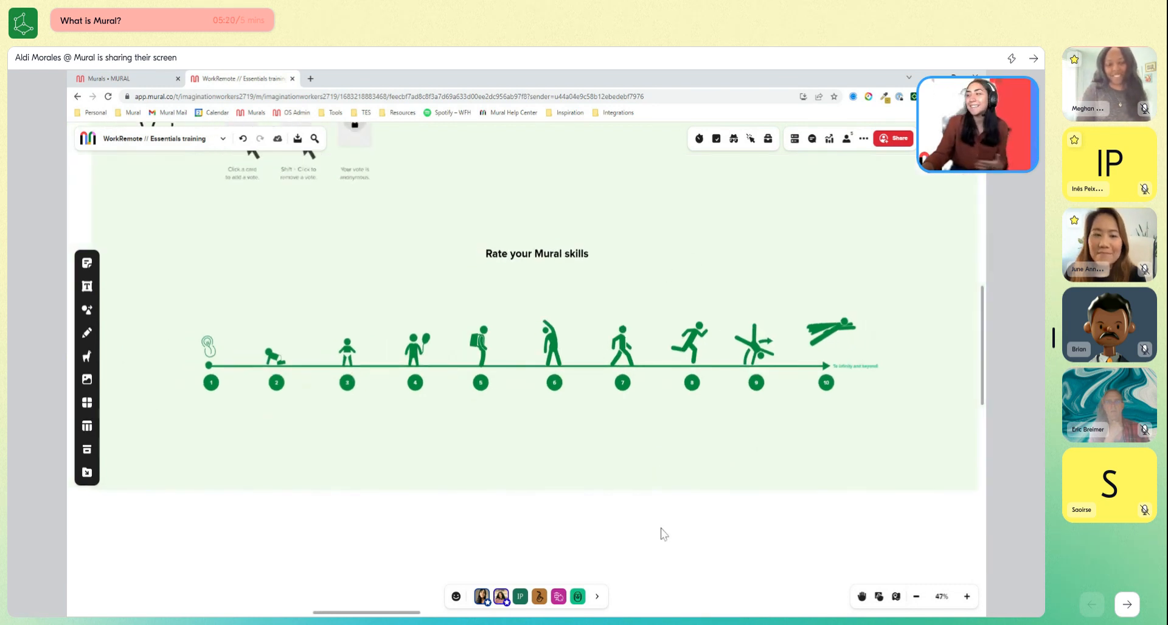
left_click_drag(661, 529, 584, 119)
scroll(614, 300, "down", 4)
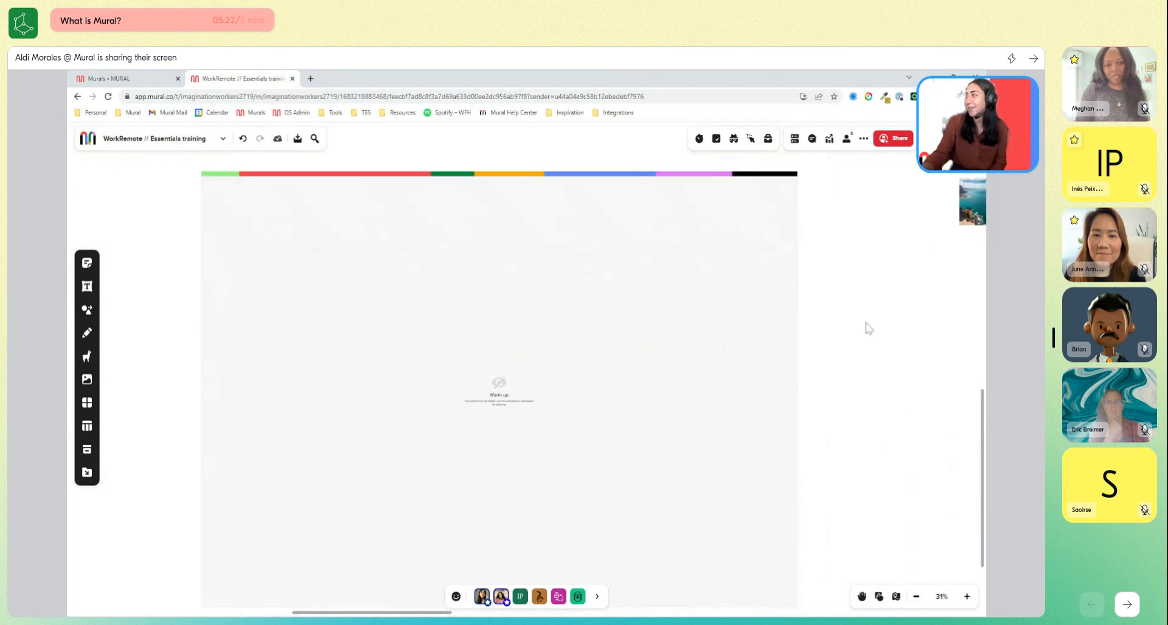
left_click_drag(865, 323, 860, 304)
left_click(793, 140)
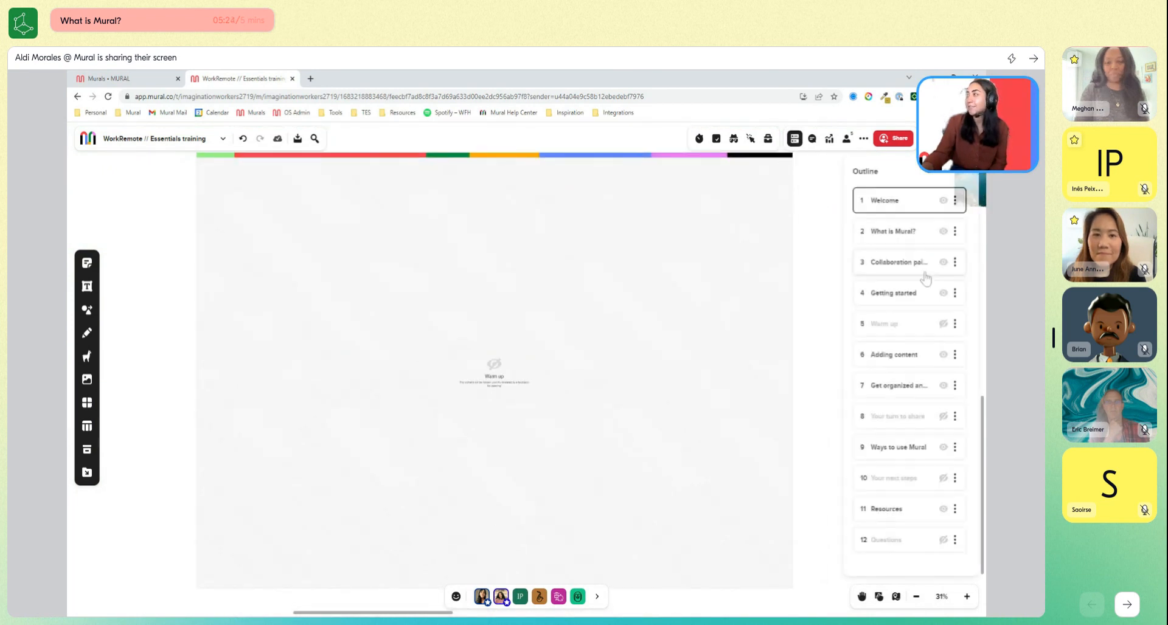
left_click(941, 324)
Summon all participants to follow the current view of the Nicolas Cage warm-up activity.
left_click(693, 444)
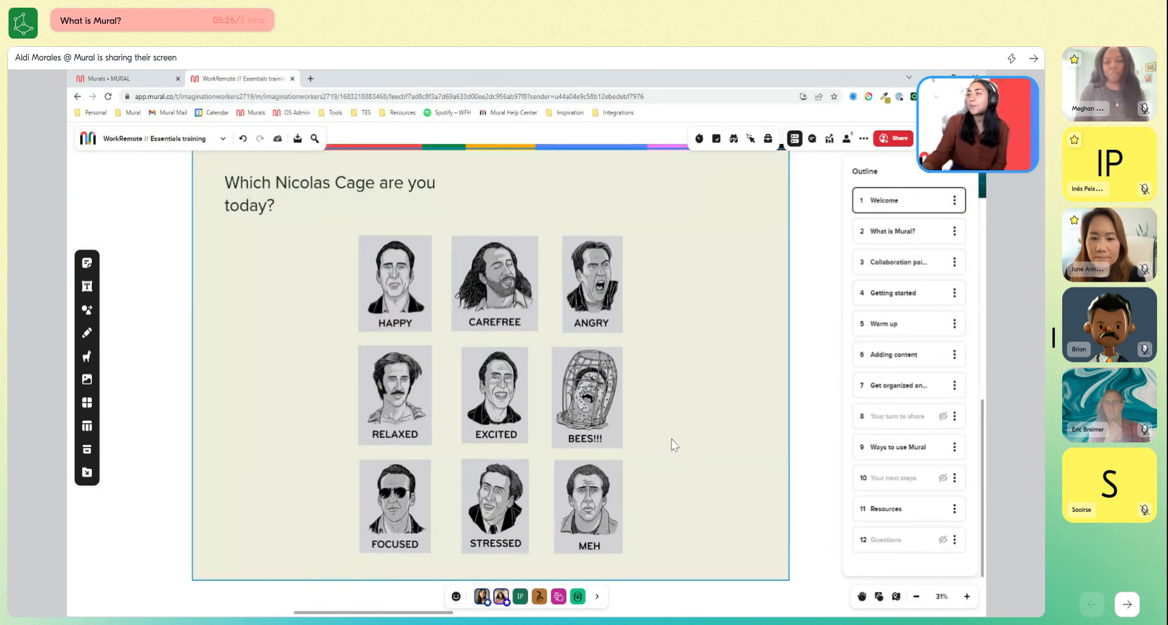
left_click(481, 596)
left_click(513, 450)
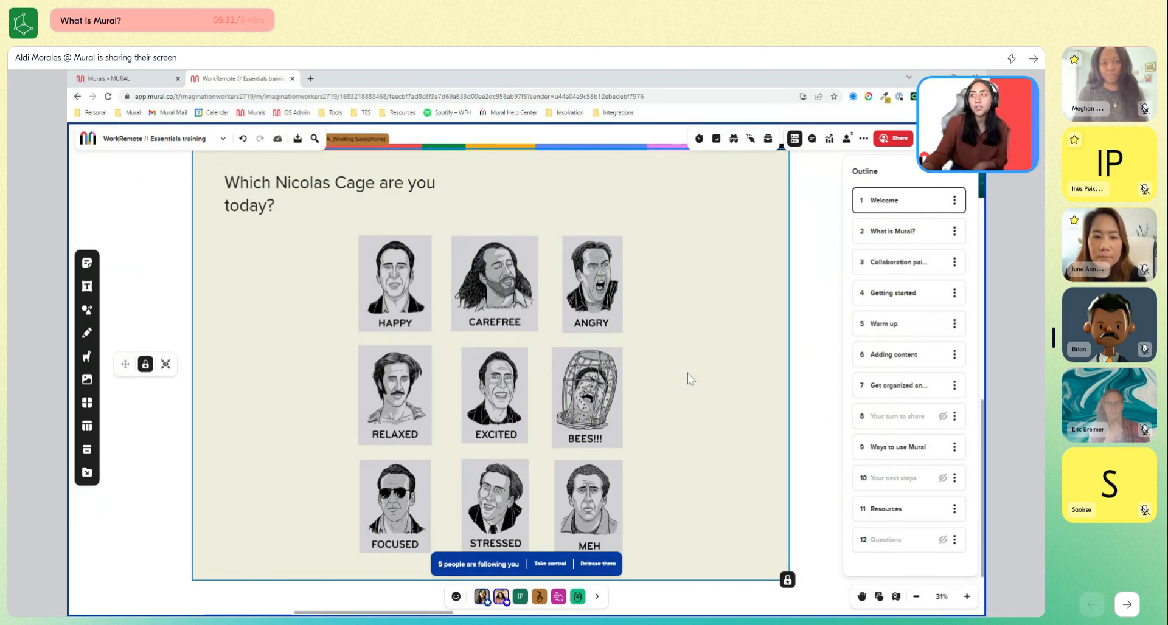
Add a sticky note with the facilitator's first name beside the portraits and make it a dark magenta circle.
double_click(688, 327)
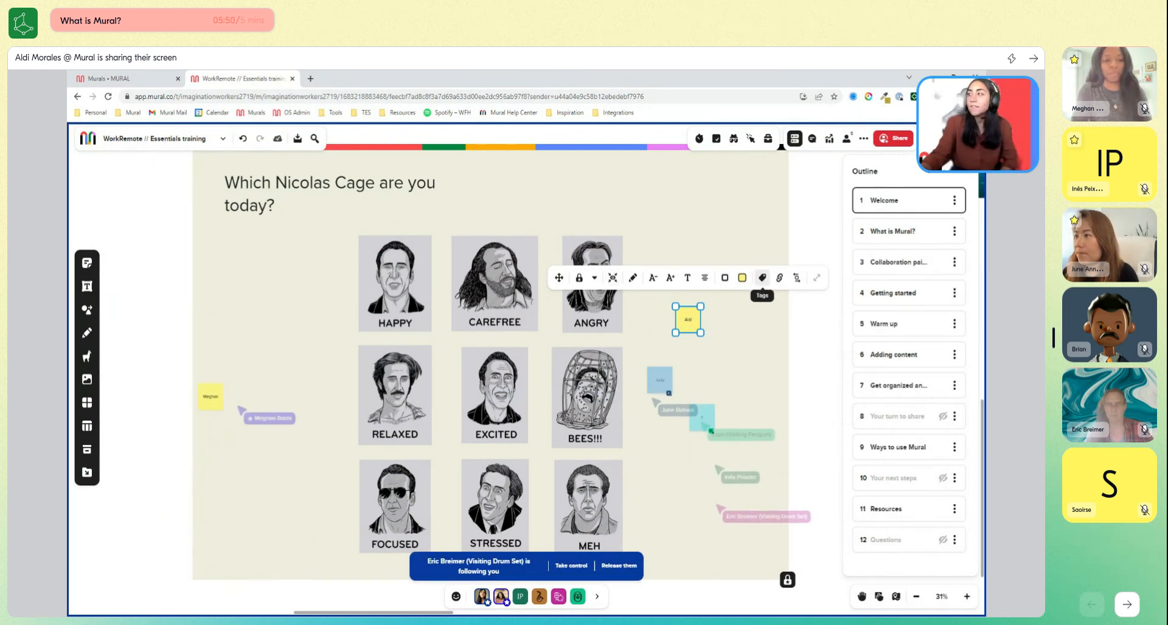
left_click(742, 278)
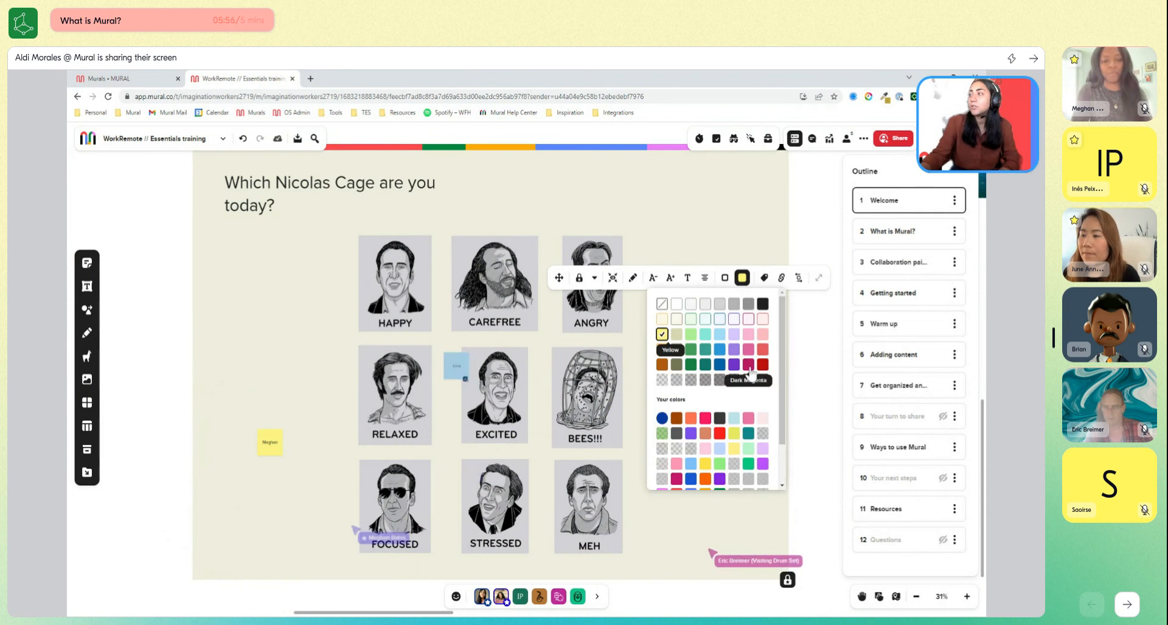
left_click(796, 278)
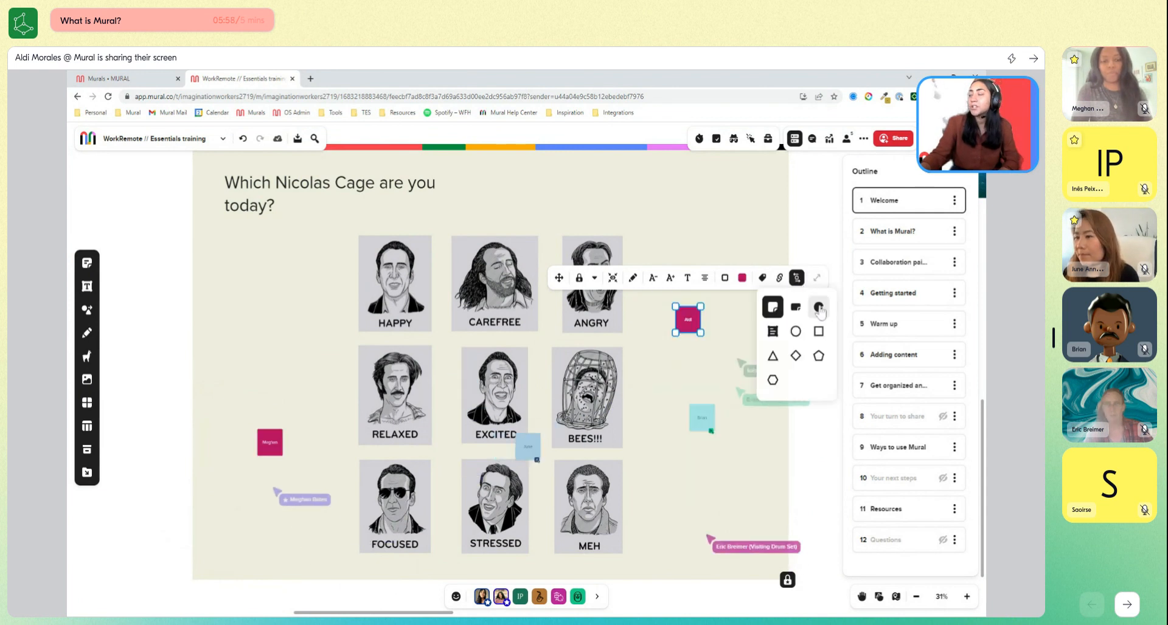
left_click(816, 308)
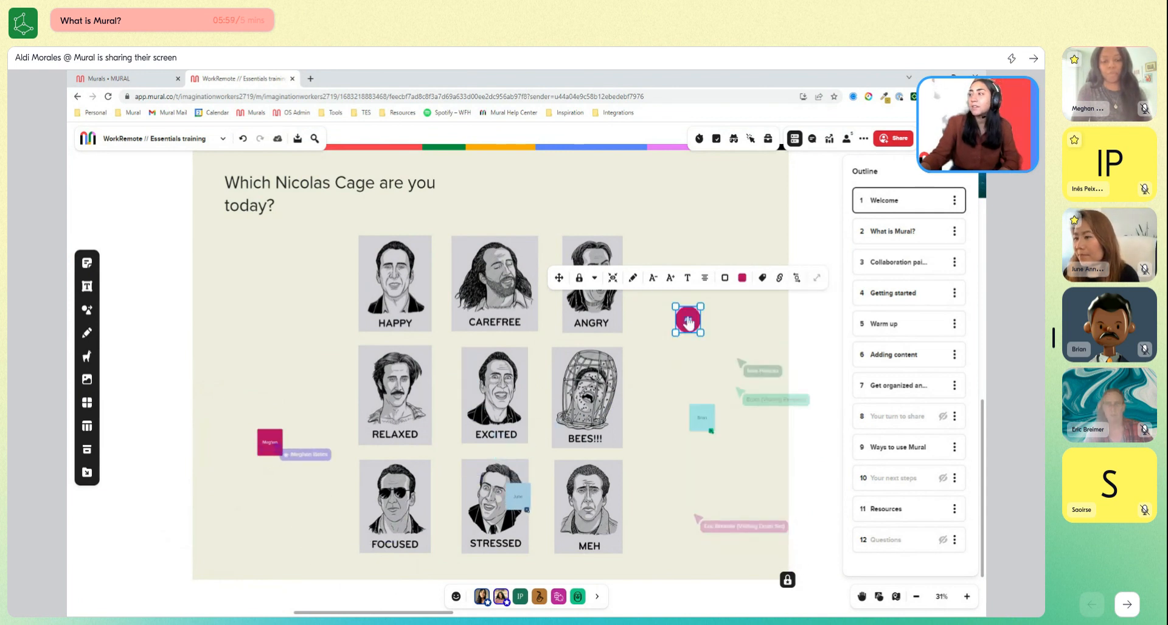
Format the name note's text in bold Museo Slab and increase its font size.
left_click(687, 278)
left_click(686, 300)
left_click(686, 342)
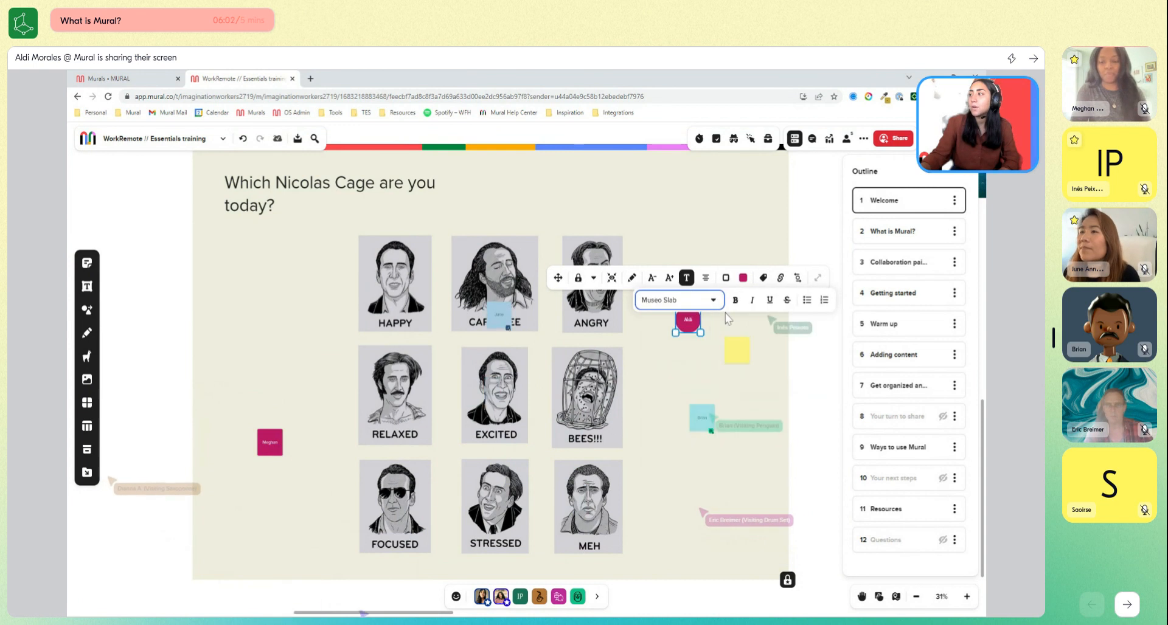
left_click(736, 304)
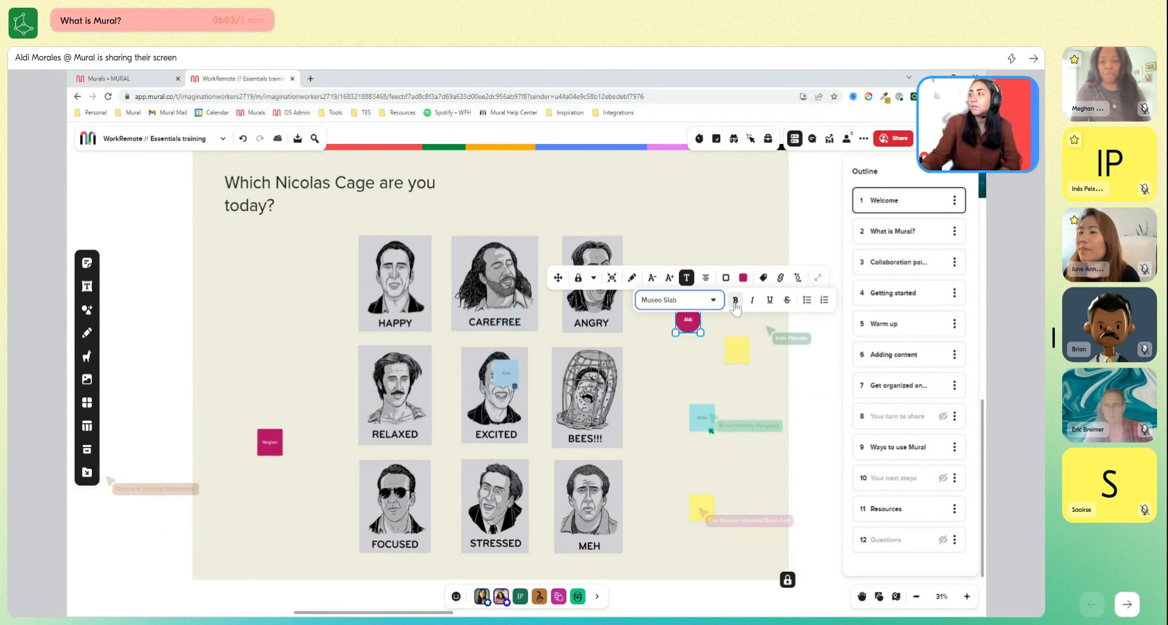
left_click(670, 284)
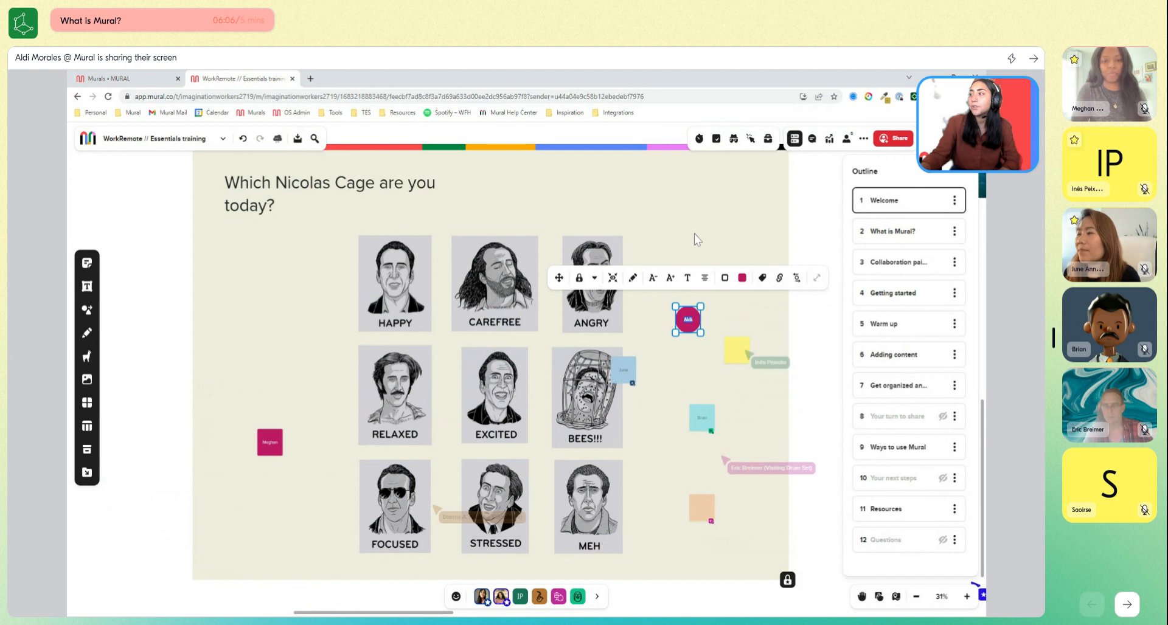
Move the circular name note onto the upper corner of the HAPPY portrait.
left_click(695, 275)
left_click_drag(688, 312, 425, 259)
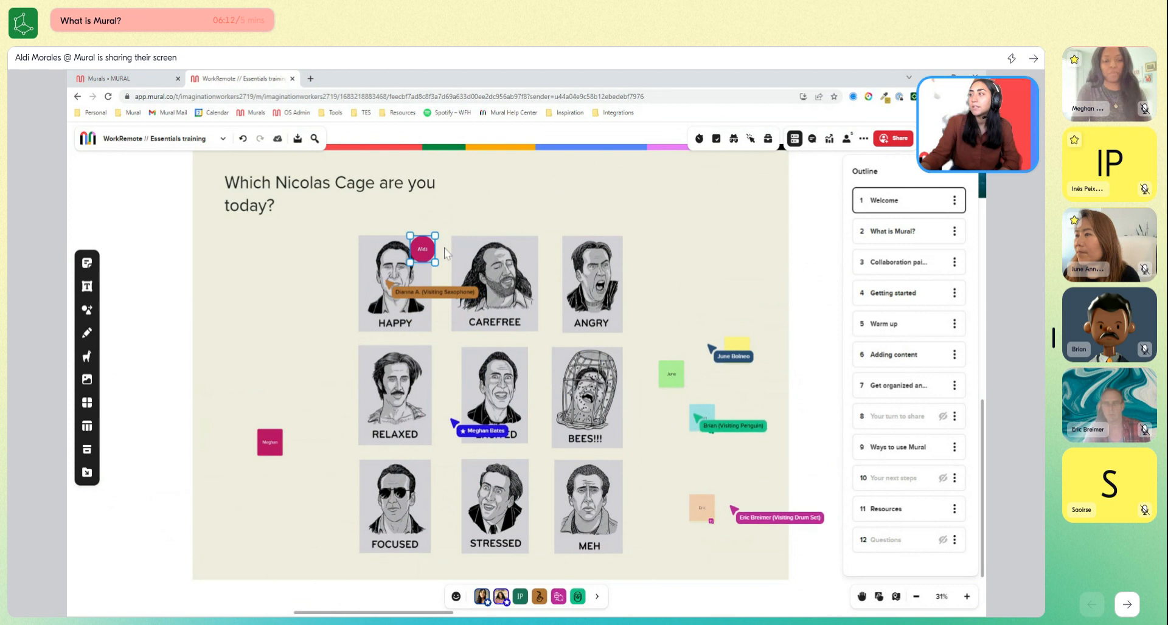
left_click(812, 278)
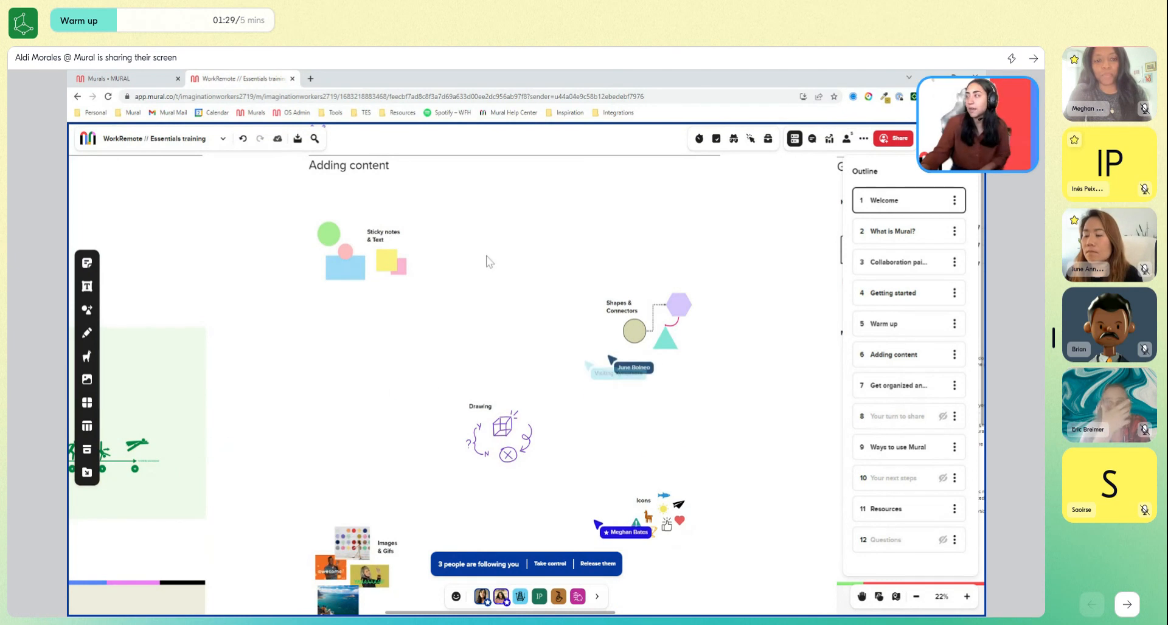
Sketch a smiley face on the first green circular sticky note in the row above Sticky notes & Text.
scroll(401, 221, "up", 3)
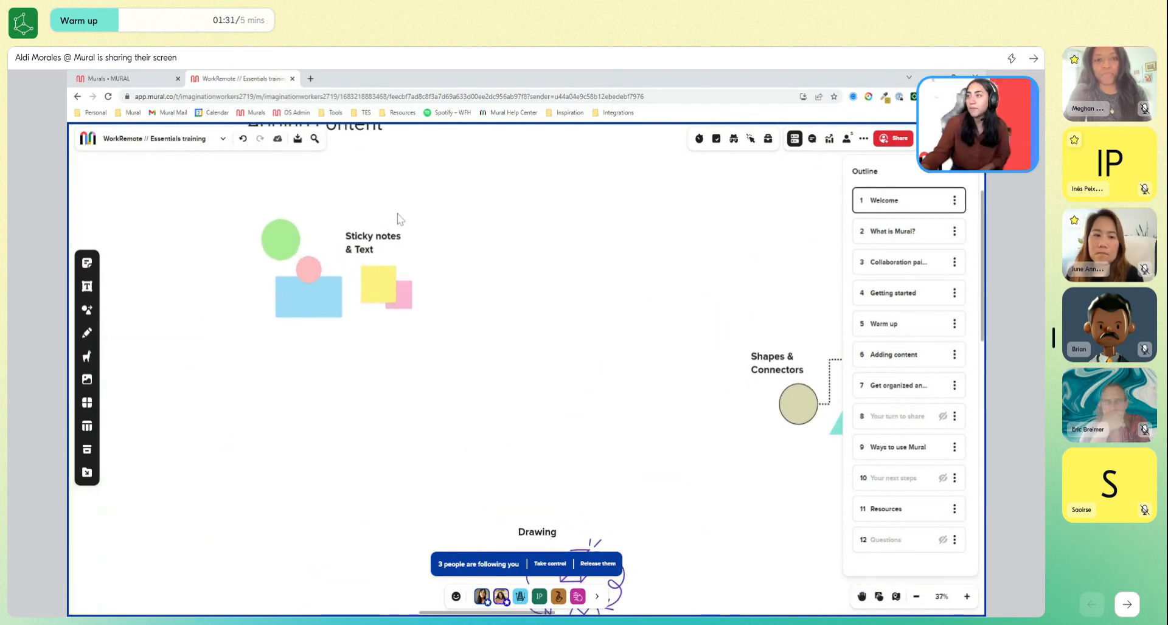
scroll(400, 218, "up", 2)
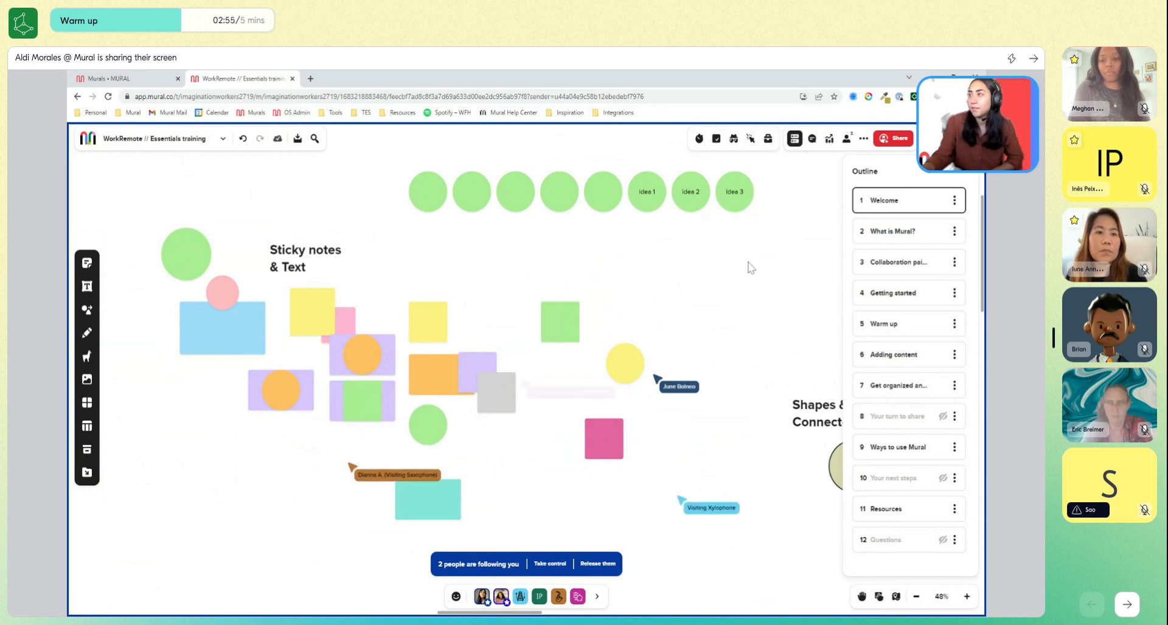
left_click(425, 197)
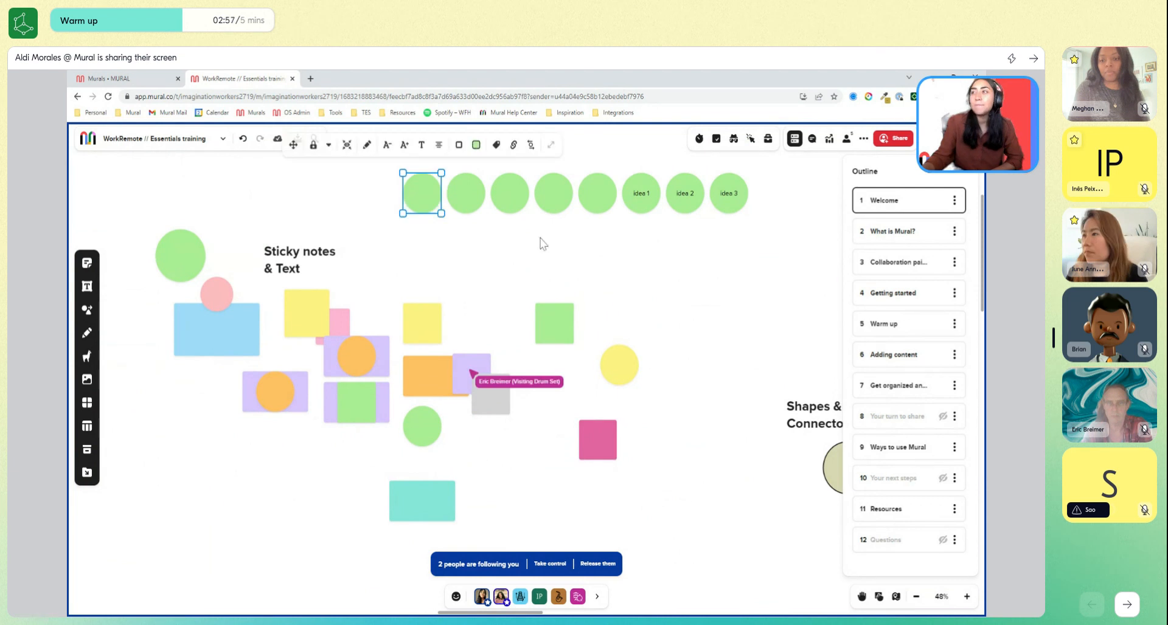
left_click_drag(542, 242, 537, 251)
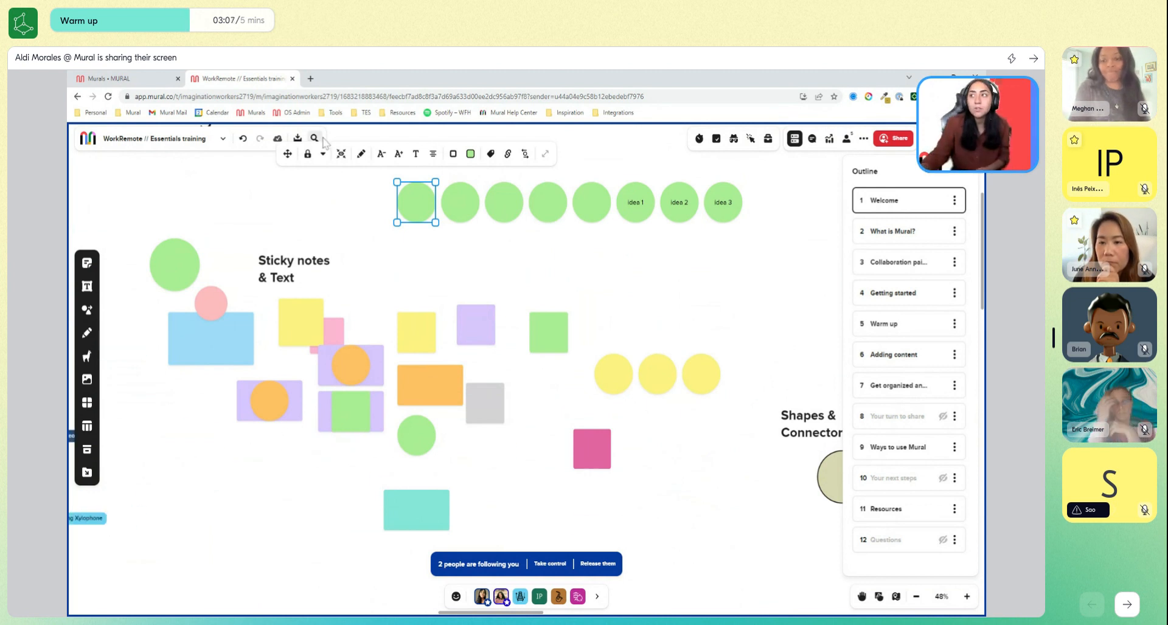
left_click(360, 156)
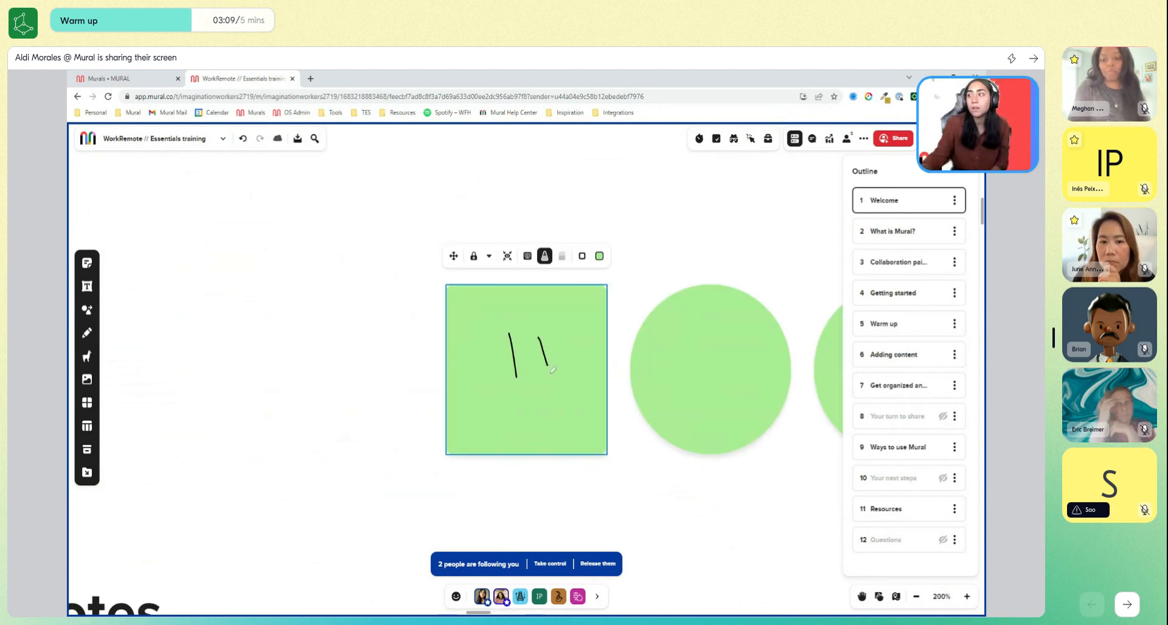
scroll(619, 432, "down", 5)
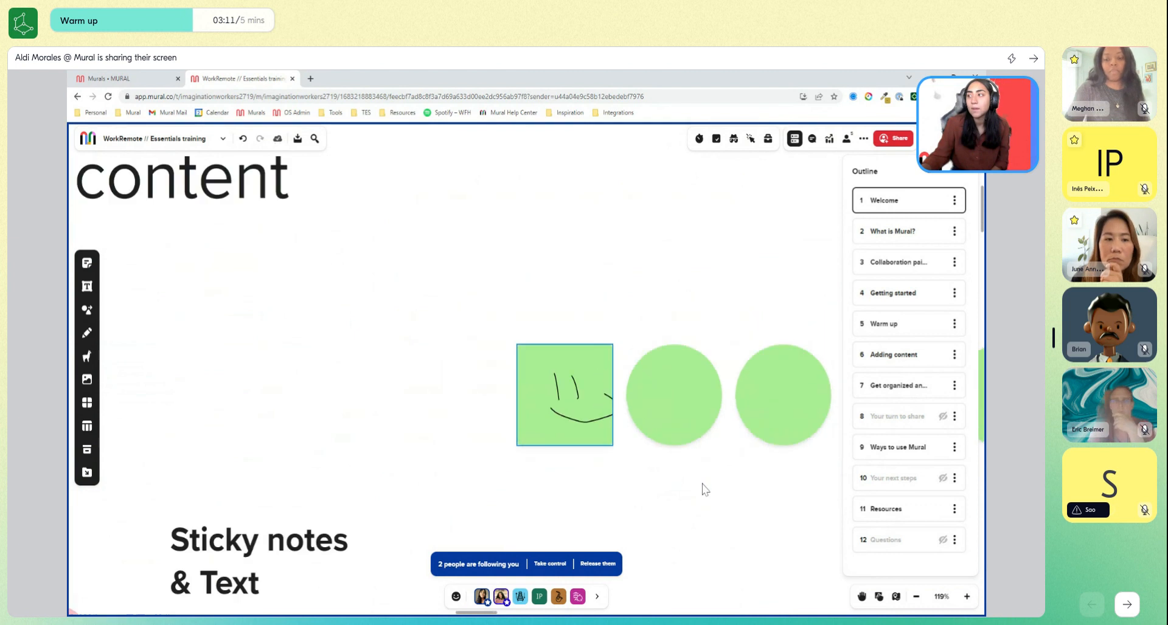
left_click_drag(702, 488, 471, 426)
scroll(470, 426, "down", 4)
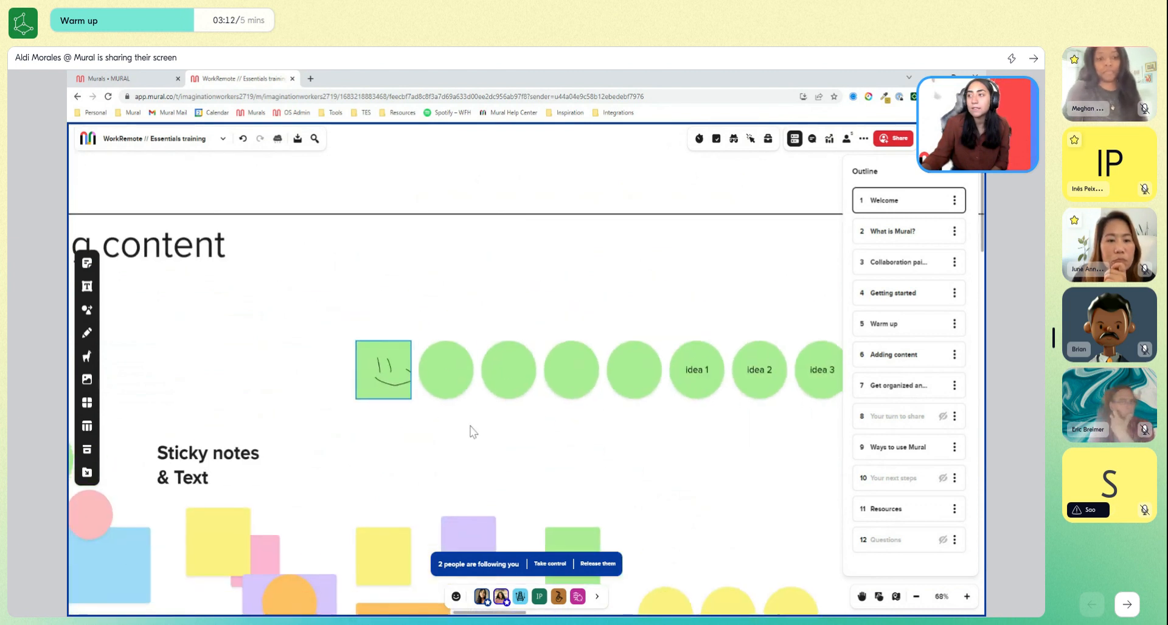
Write "hello" on the first green circular sticky note beside the smiley note, then enlarge and bold the text.
left_click(436, 371)
type("hello")
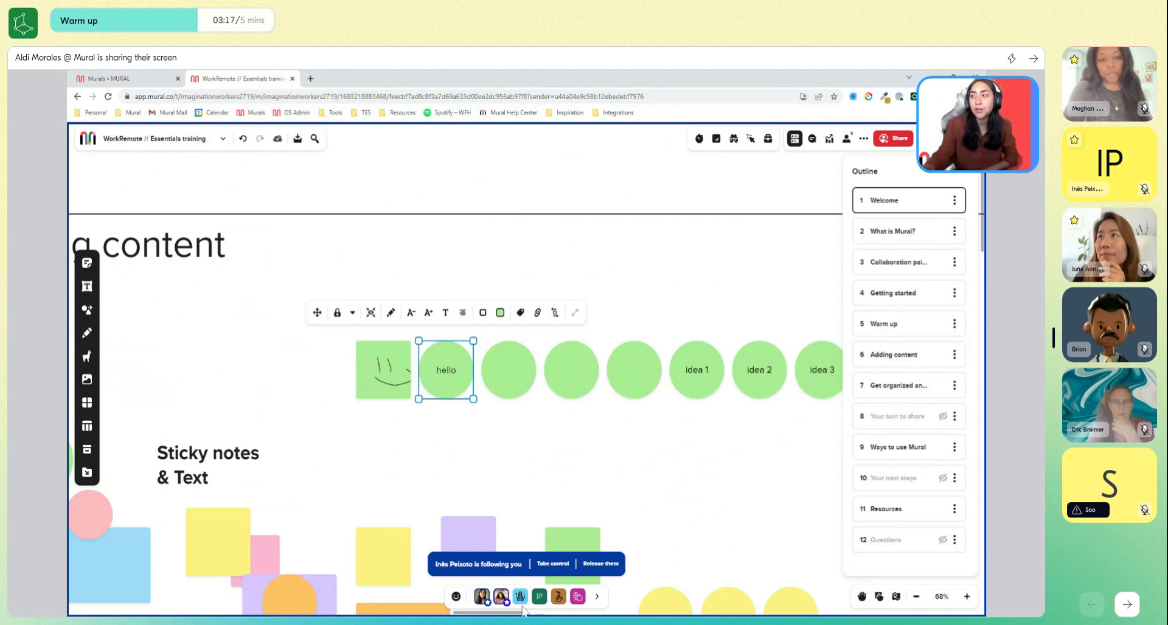
left_click(445, 313)
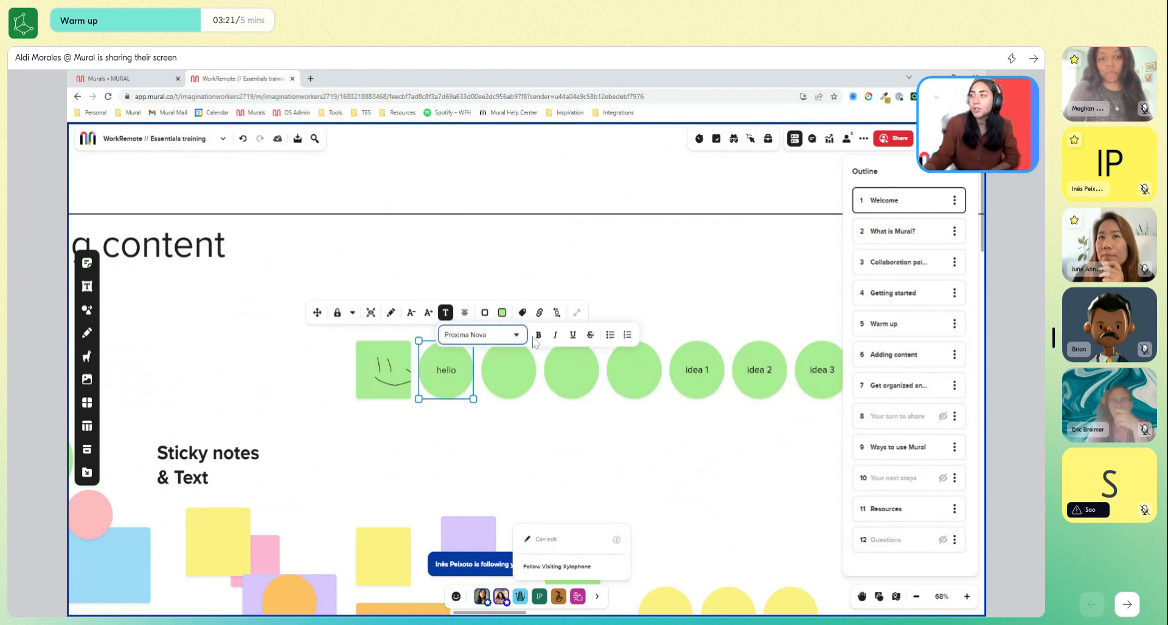
double_click(451, 369)
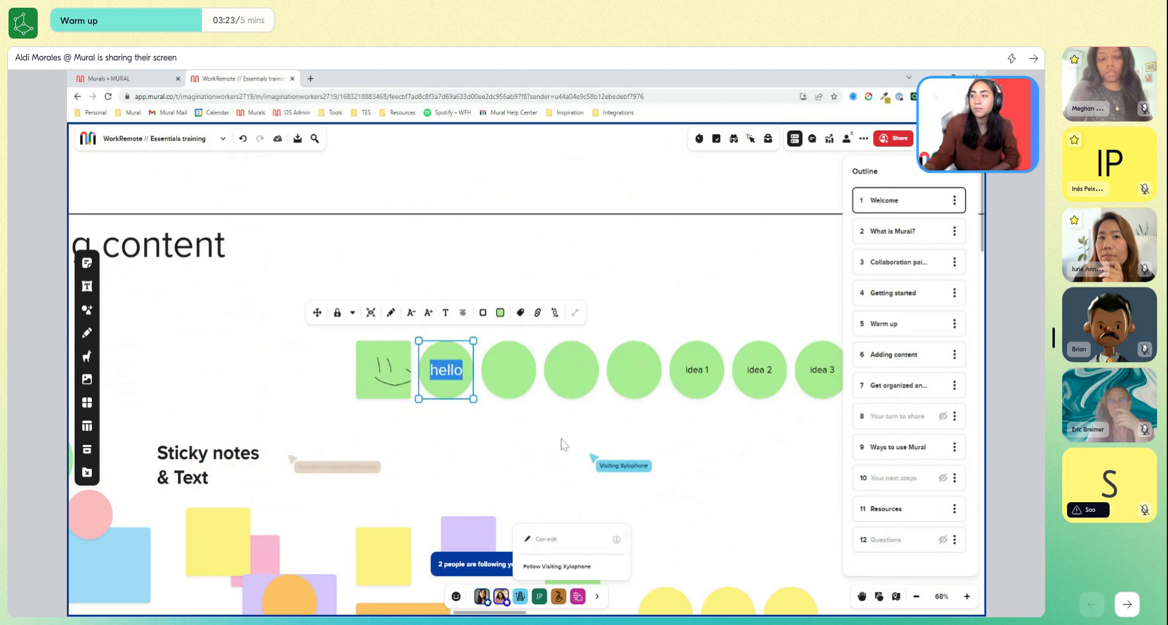
left_click(563, 443)
left_click(448, 371)
double_click(448, 372)
left_click(445, 312)
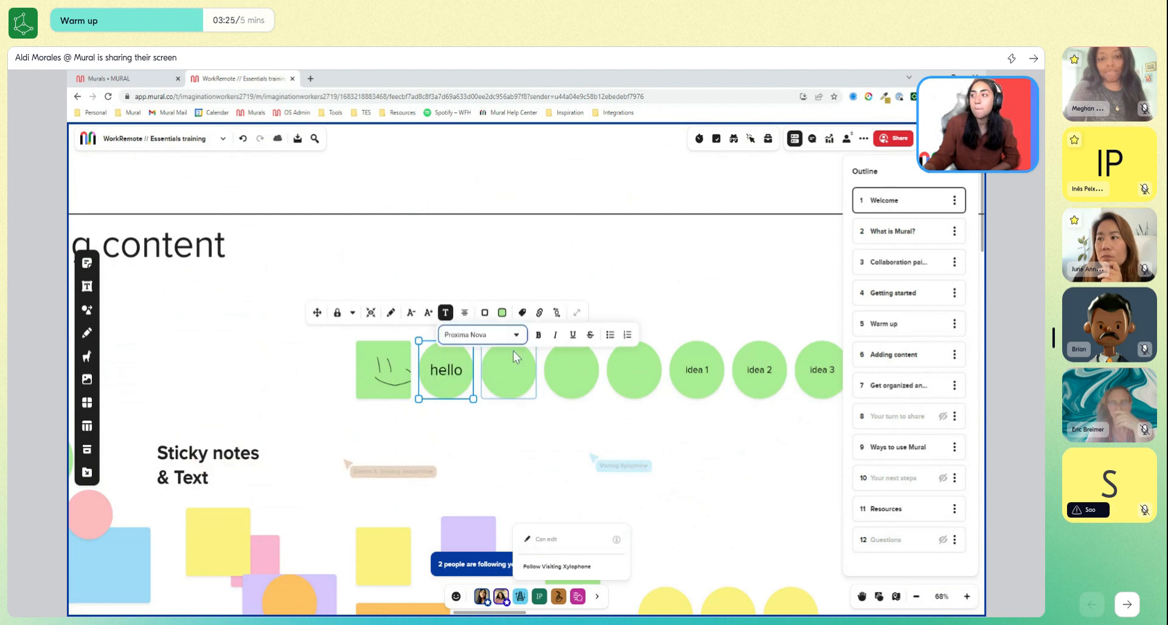
left_click(537, 335)
Add three yellow square sticky notes above the row of green notes near the Adding content heading.
left_click_drag(661, 447, 582, 307)
scroll(586, 385, "down", 2)
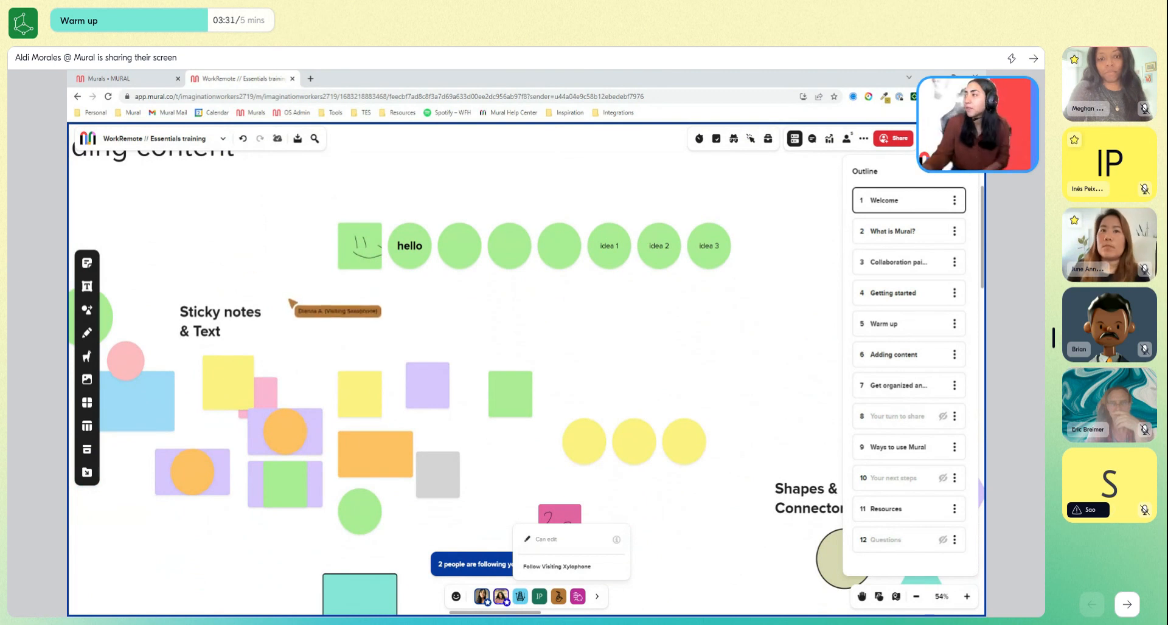
scroll(582, 312, "down", 1)
left_click_drag(581, 312, 563, 290)
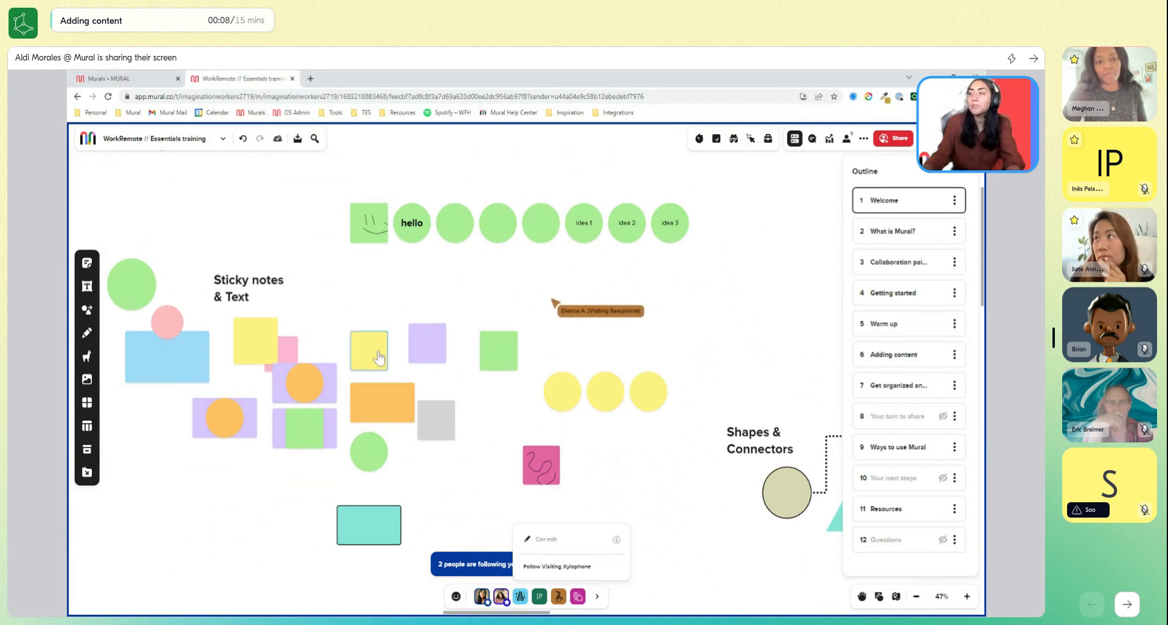
double_click(408, 178)
double_click(442, 176)
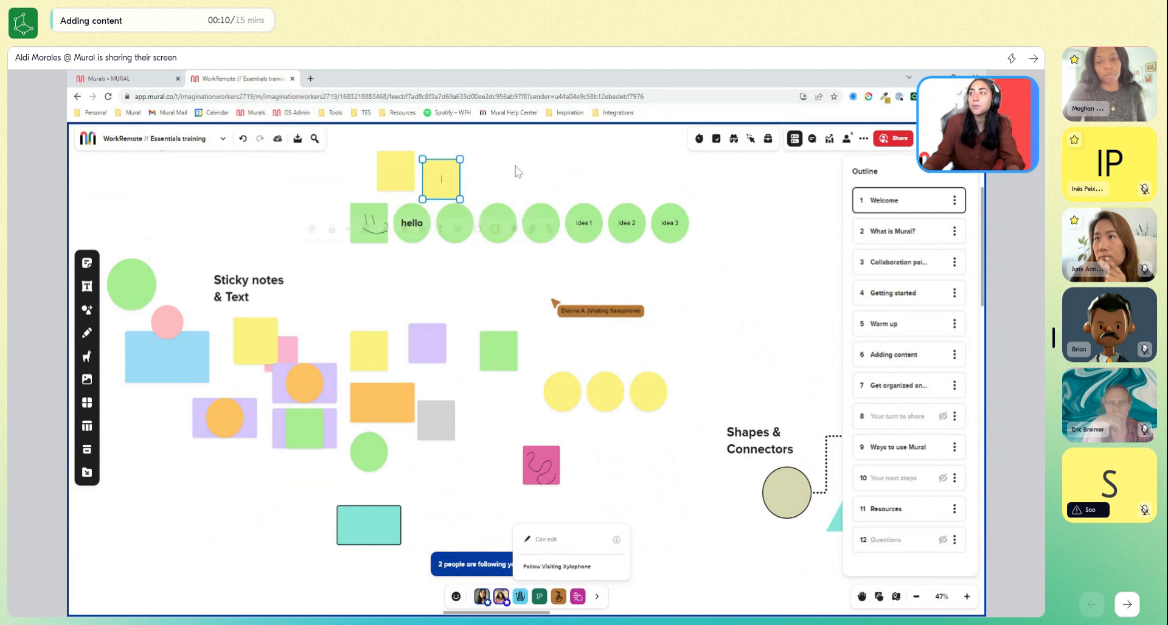
left_click(705, 289)
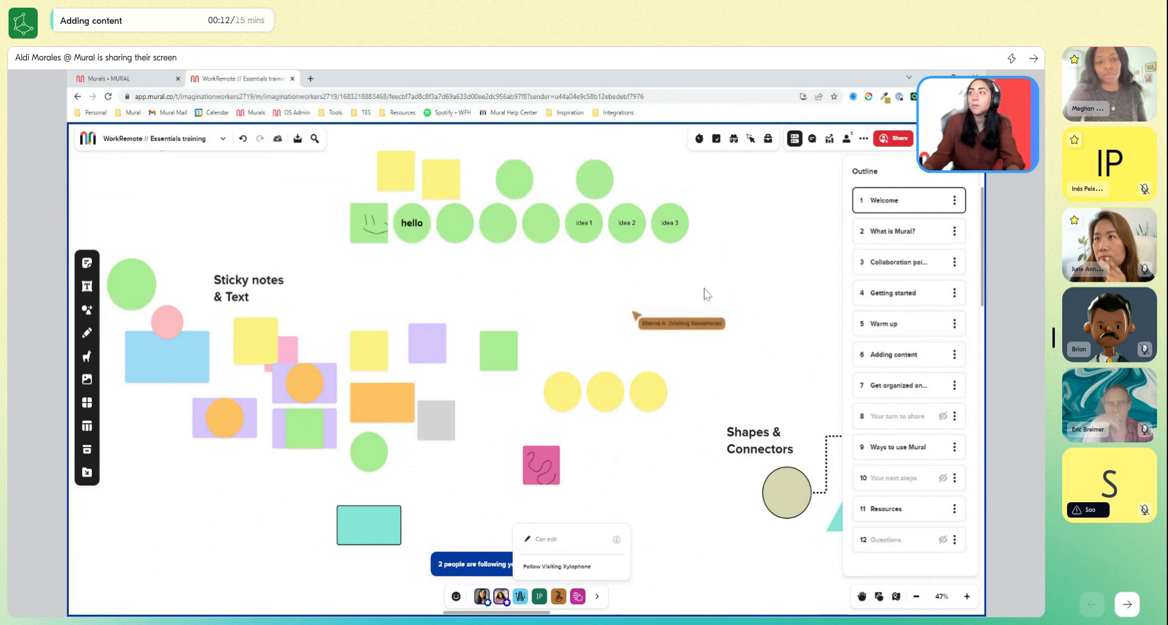
double_click(458, 141)
left_click_drag(743, 241, 733, 265)
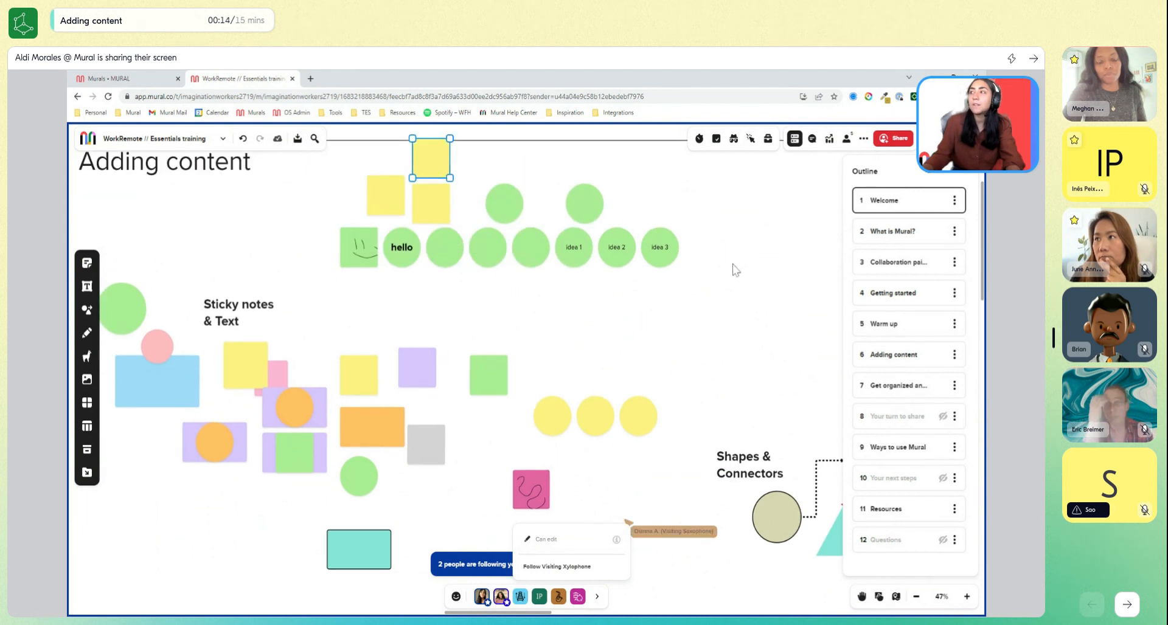
left_click(725, 330)
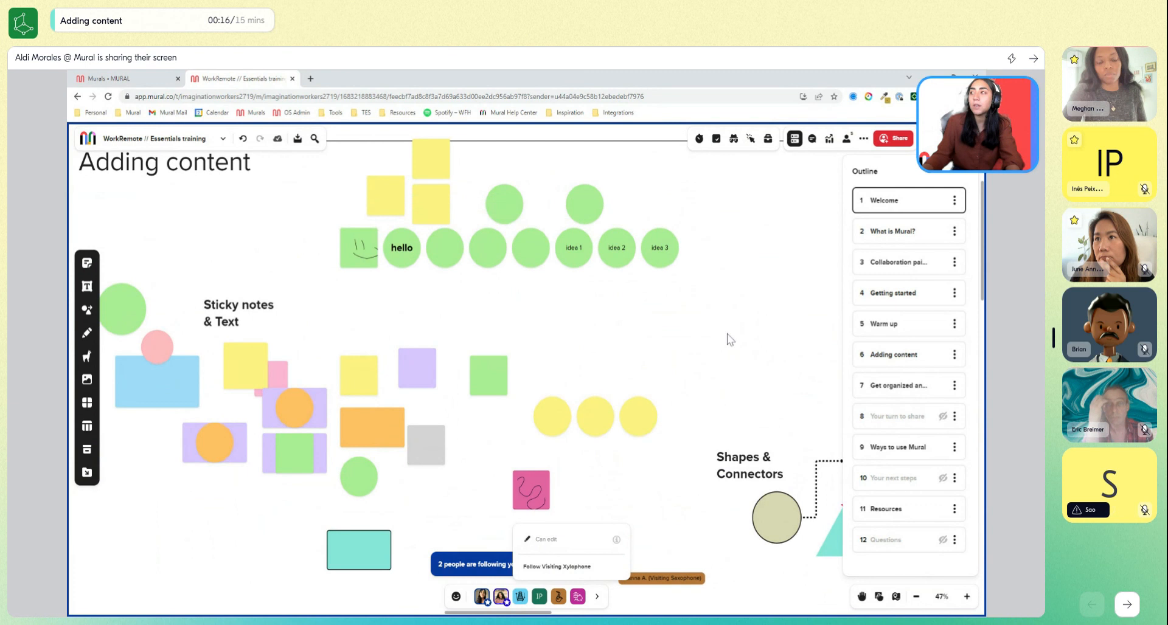
Release the followers and move the group of yellow and green sticky notes away from the smiley note, leaving that note out.
left_click_drag(726, 332, 340, 231)
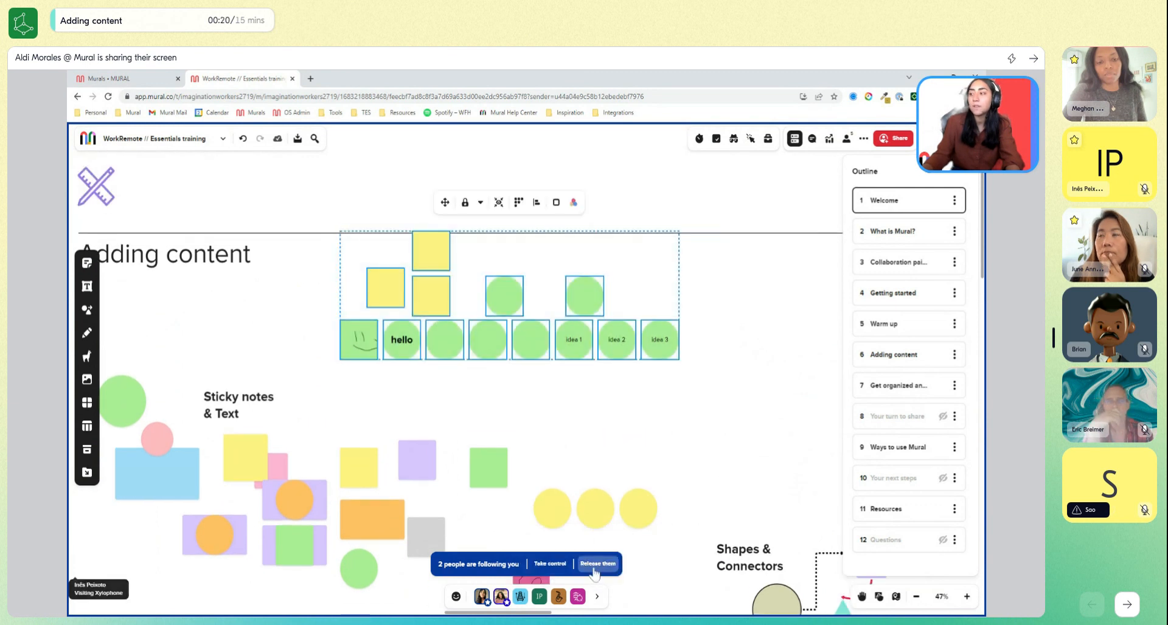
left_click(597, 567)
left_click_drag(426, 246, 405, 262)
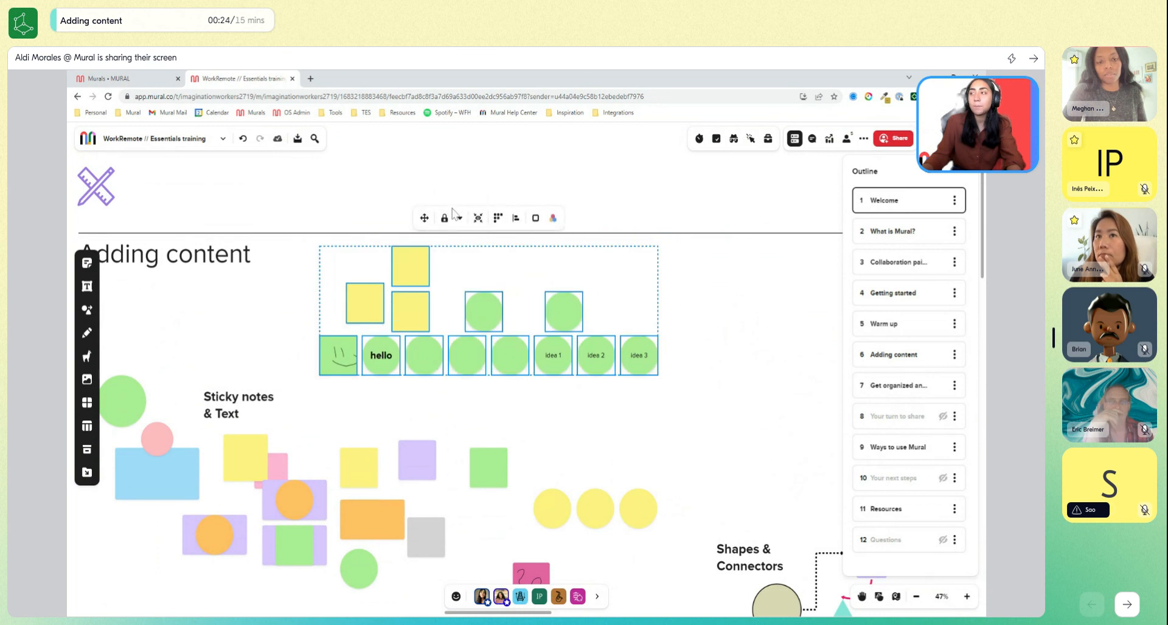
left_click(349, 363, "shift")
left_click_drag(374, 220, 413, 233)
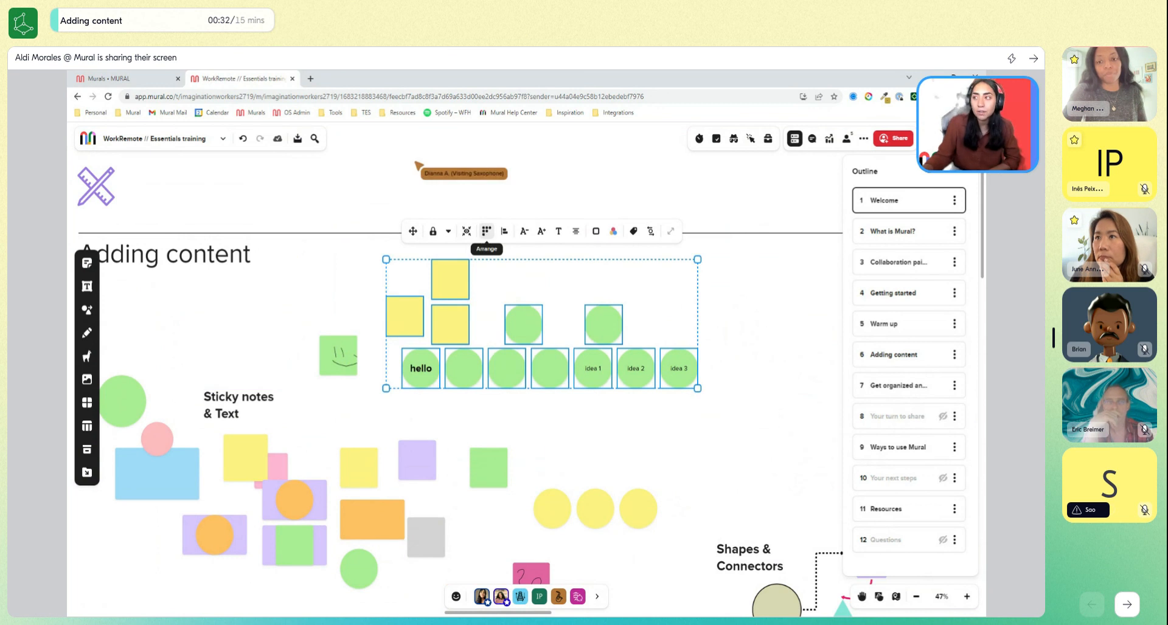
Arrange the selected green and yellow sticky notes by type and shift the arranged group slightly lower.
left_click(486, 231)
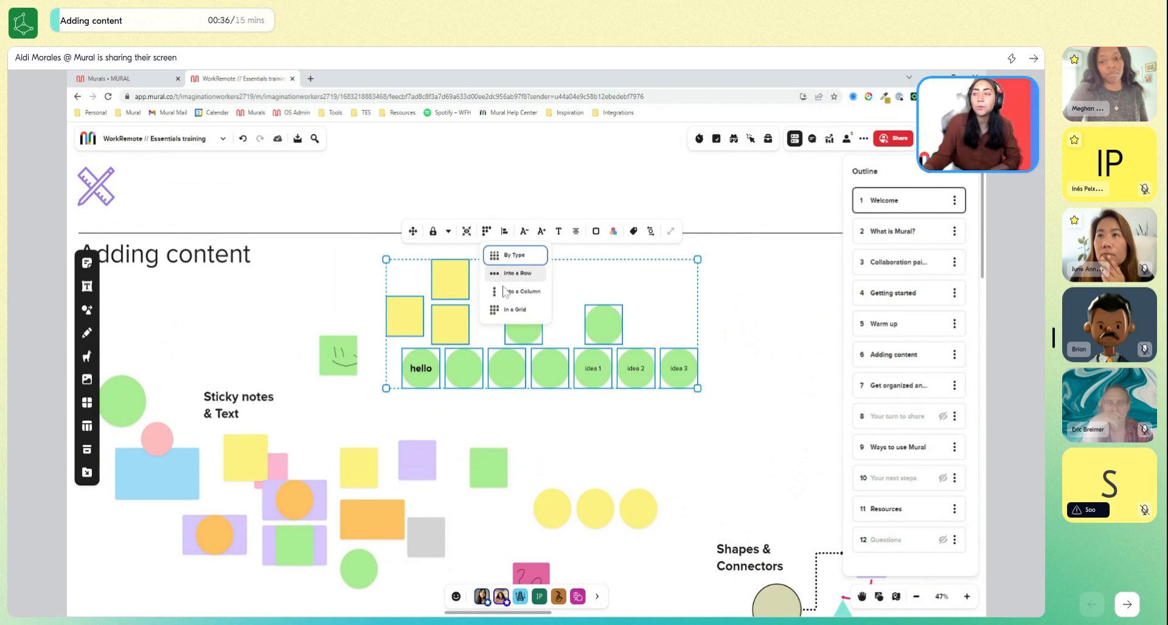
left_click(512, 256)
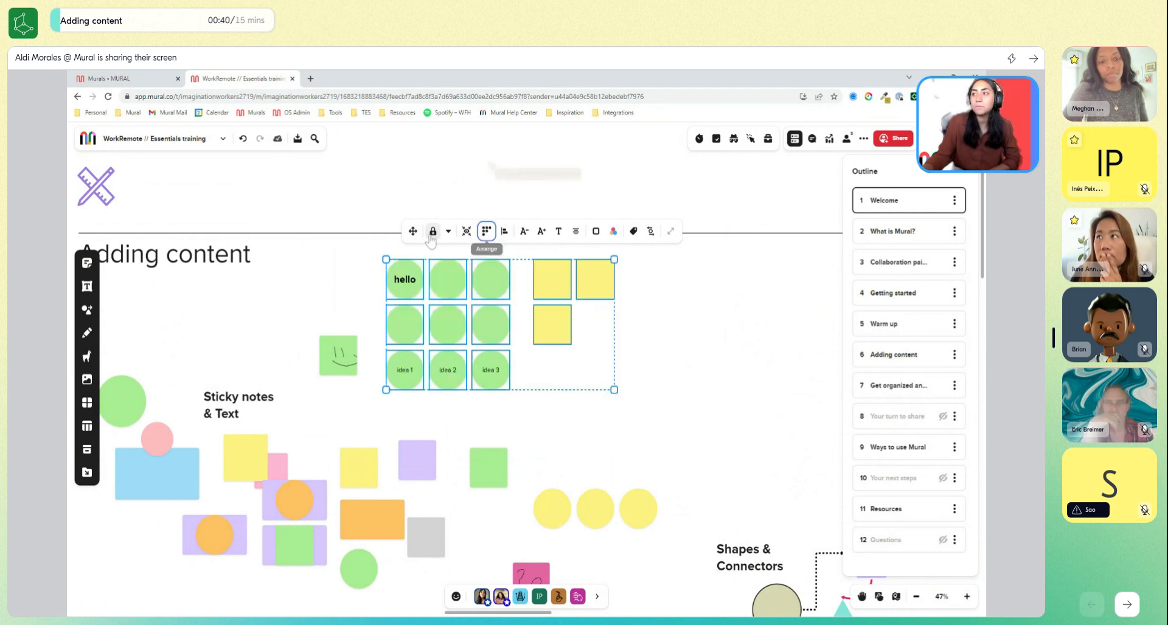
left_click_drag(417, 238, 422, 260)
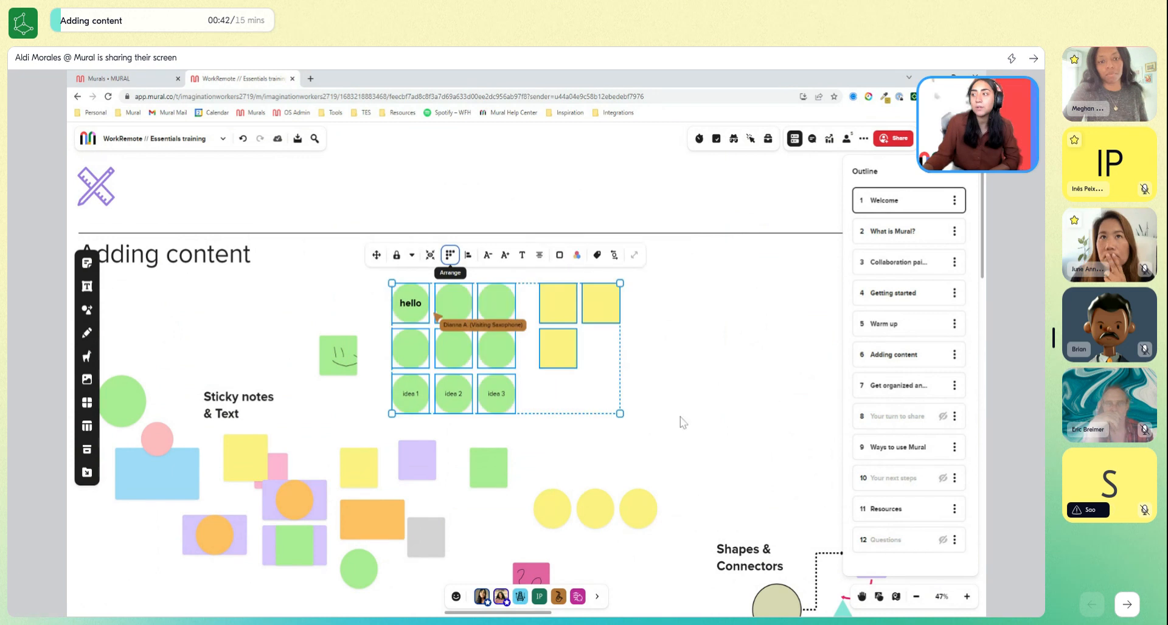
left_click_drag(681, 428, 677, 338)
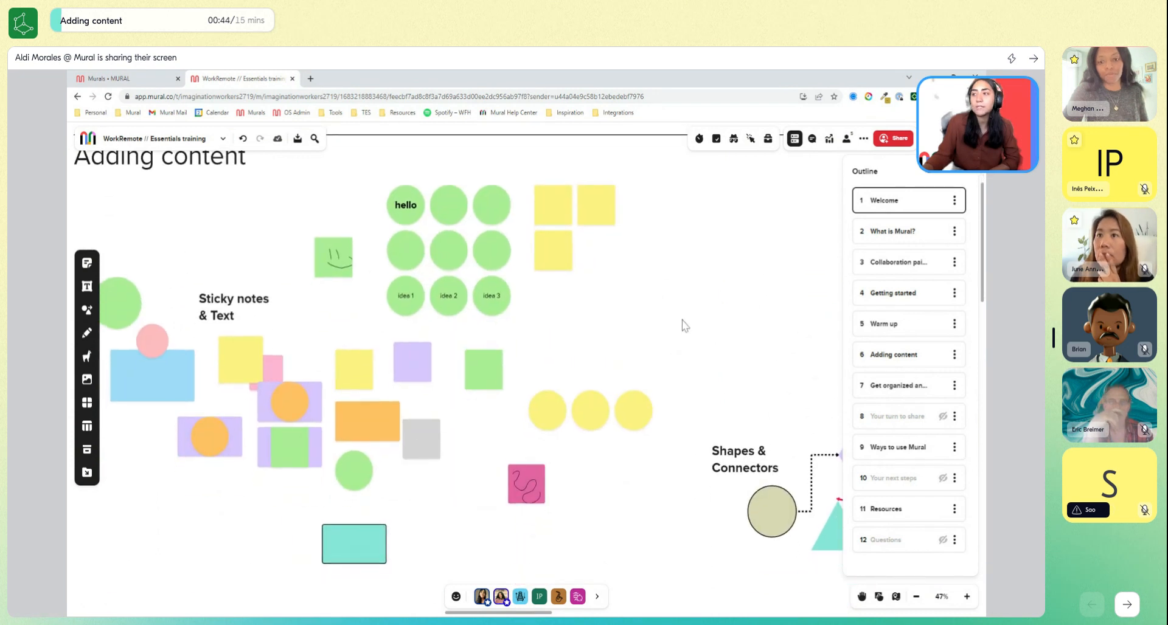
Select the green and yellow sticky notes beside the smiley note again and rearrange them by type.
scroll(682, 304, "down", 1)
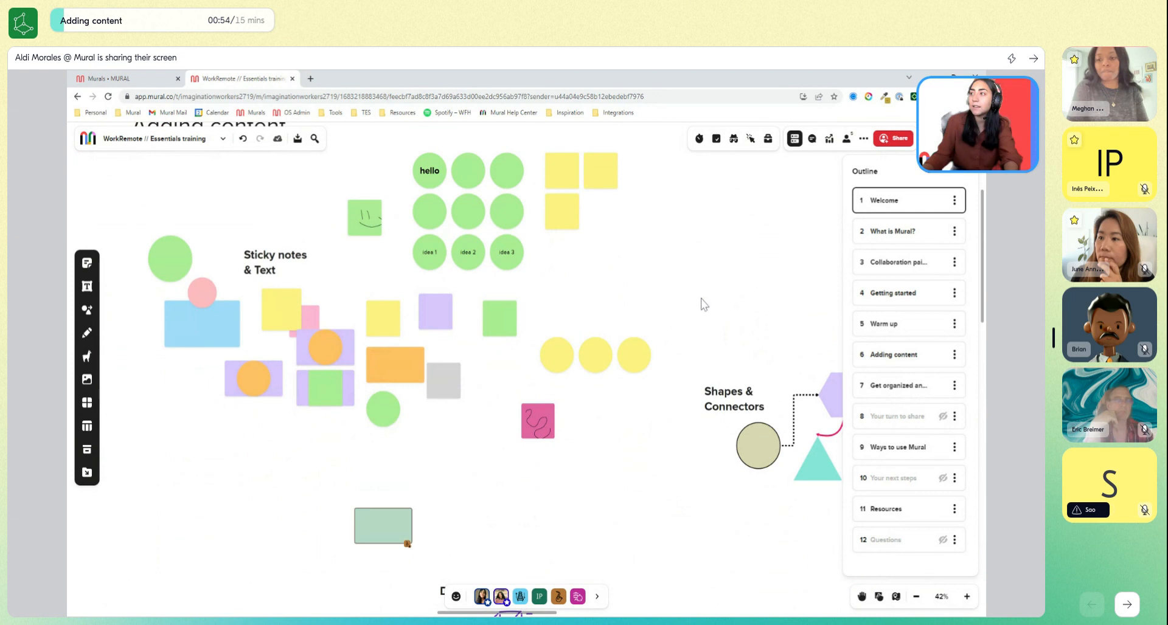
left_click_drag(699, 298, 417, 146)
left_click(436, 311, "shift")
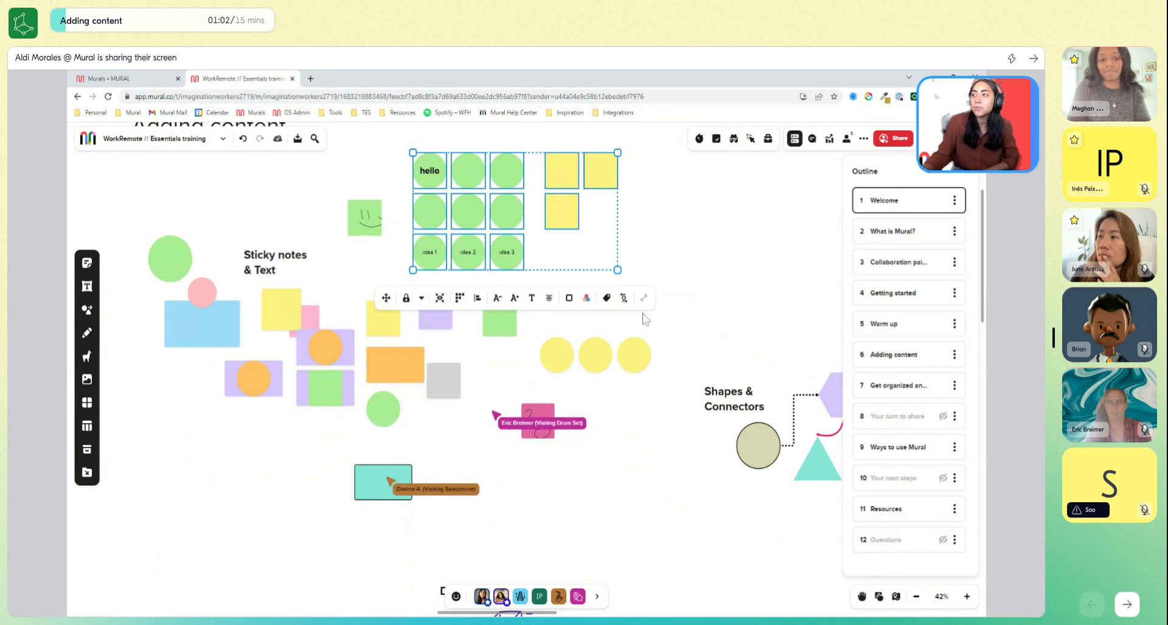
left_click(459, 302)
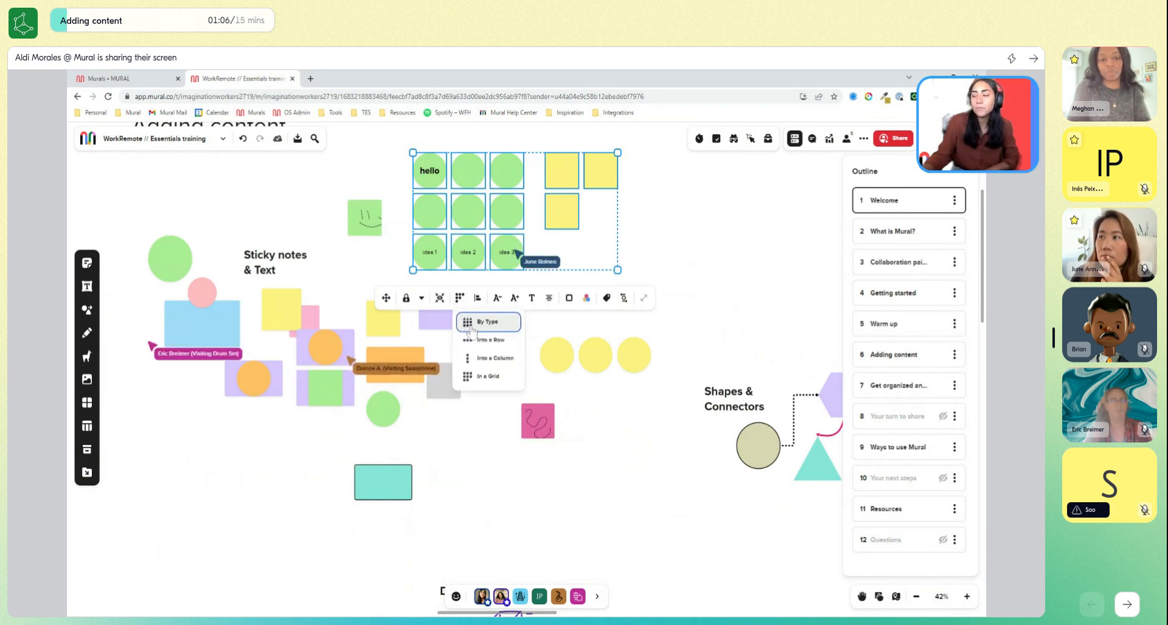
left_click(472, 328)
left_click(643, 433)
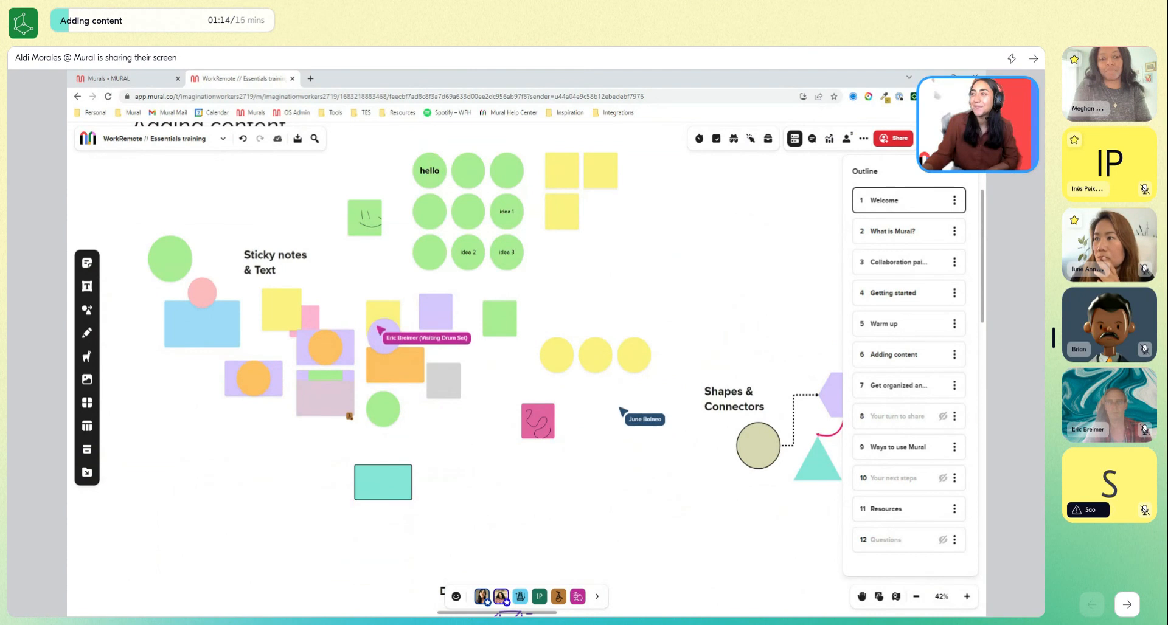
Add a fourth yellow square sticky note to complete the two-by-two yellow block.
left_click_drag(702, 299, 694, 312)
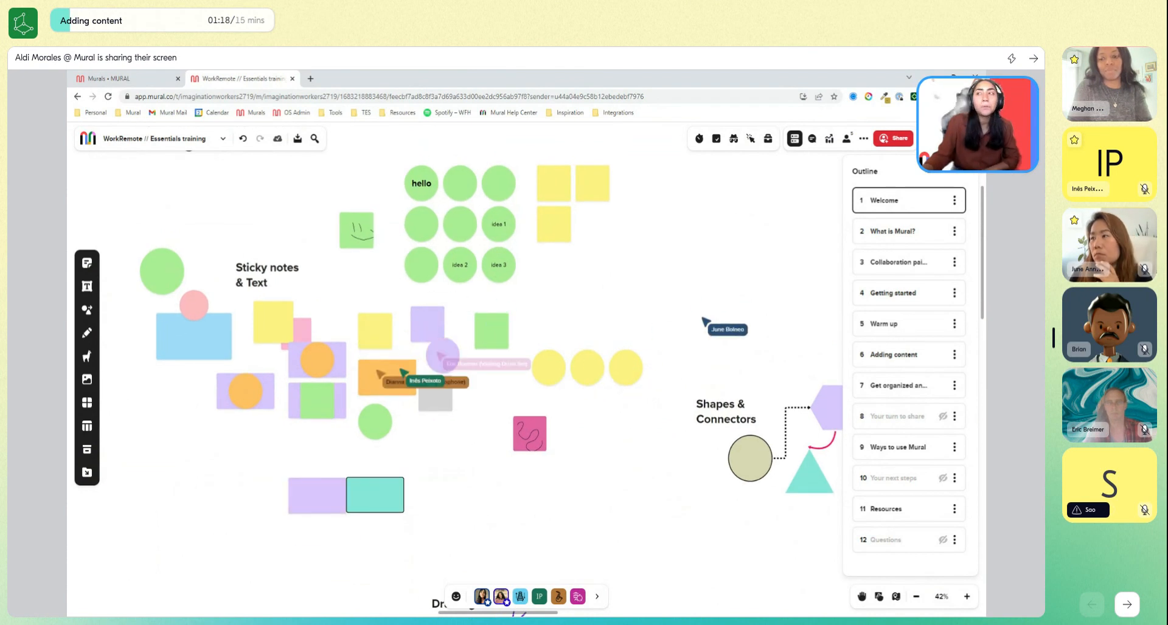
double_click(595, 242)
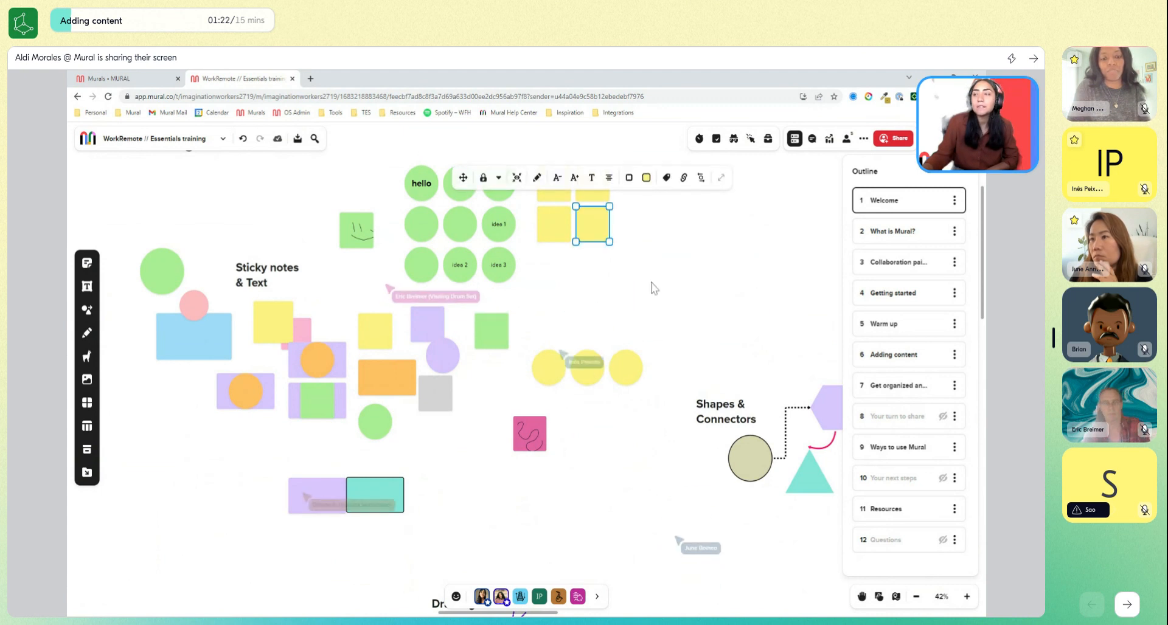
left_click(752, 188)
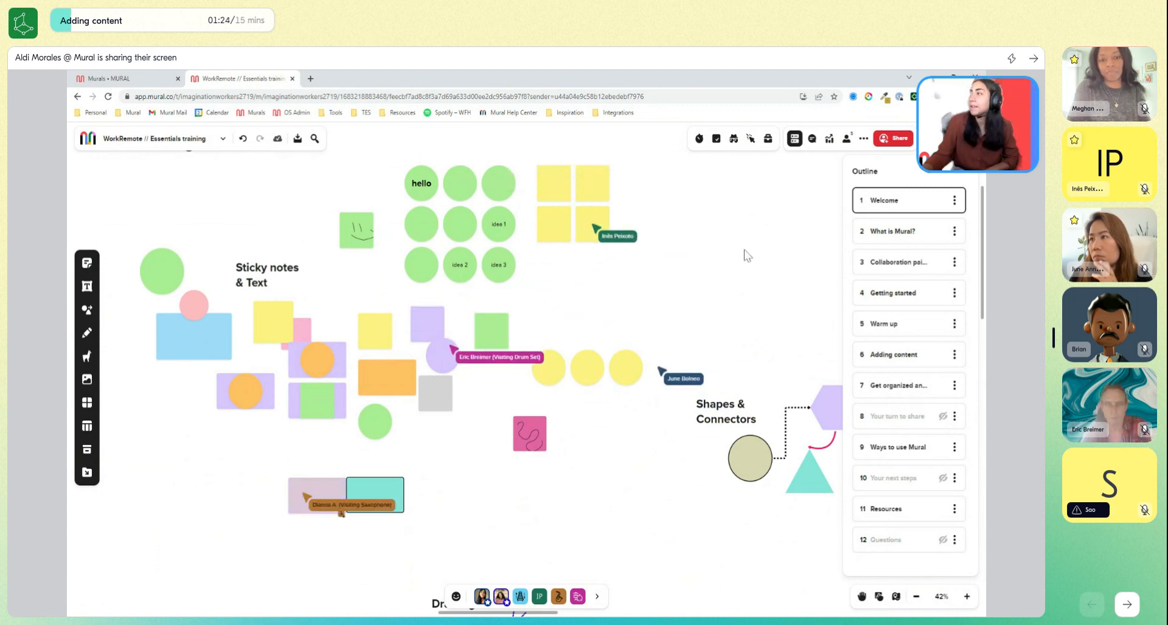
Add a row of four more yellow square sticky notes directly below the two-by-two yellow block.
double_click(599, 268)
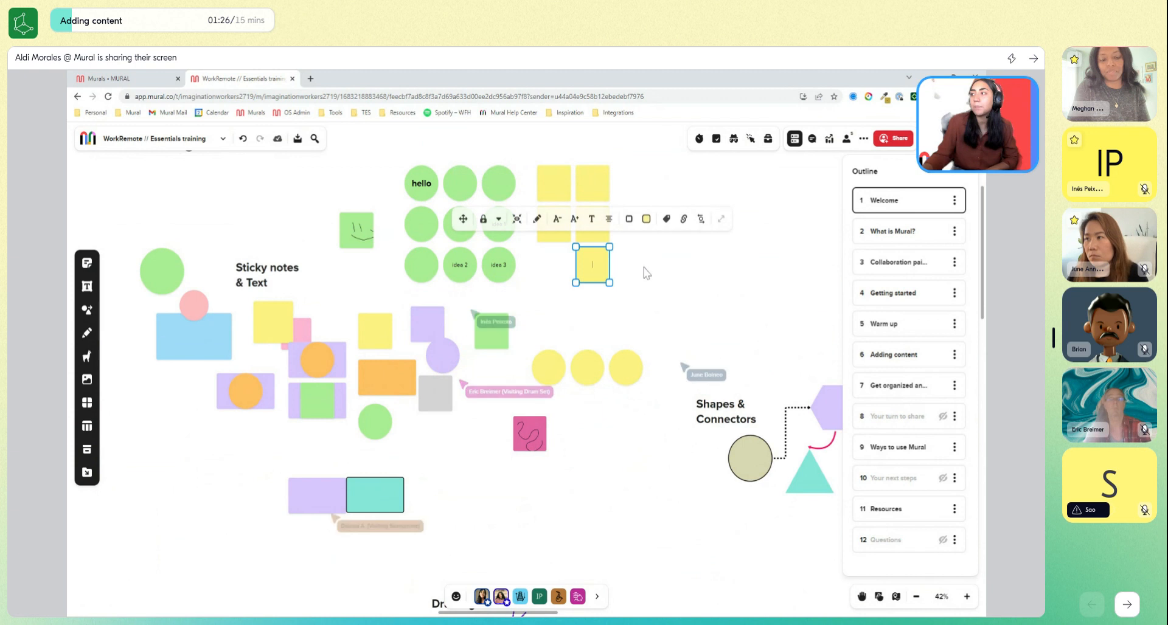
double_click(639, 268)
double_click(672, 267)
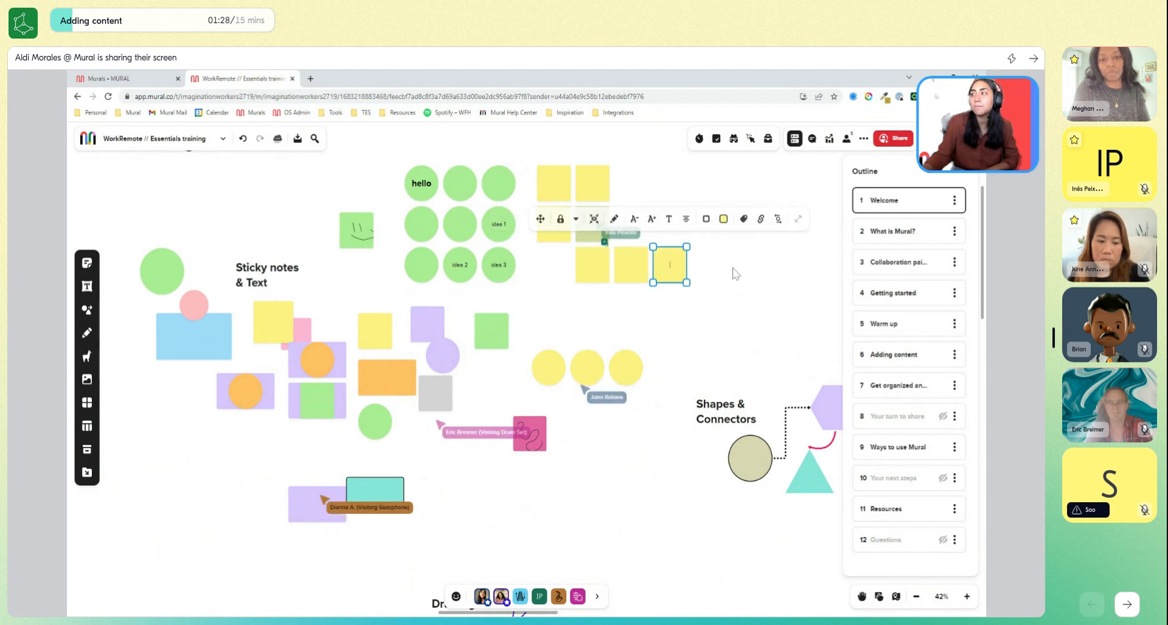
left_click(693, 426)
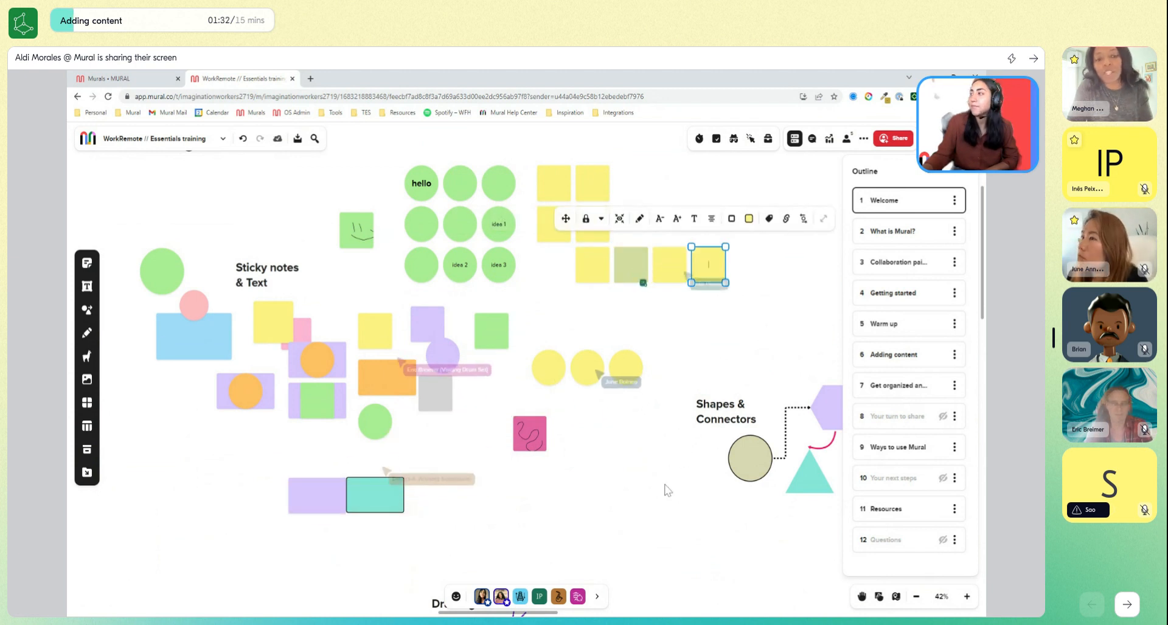
left_click(684, 466)
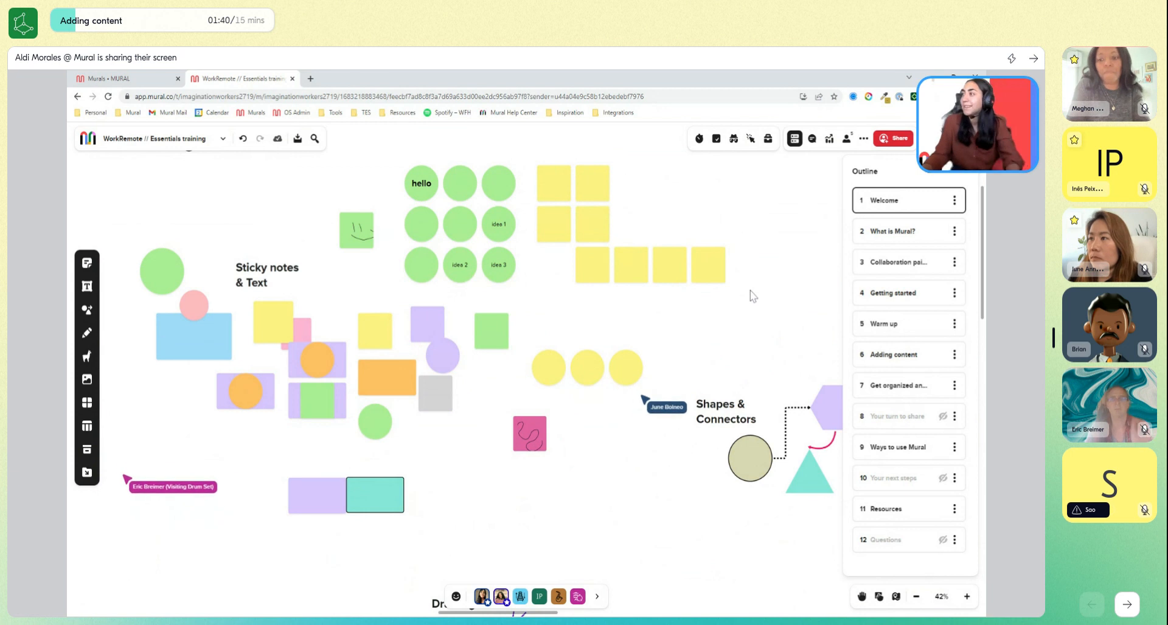
Move the row of four yellow notes so it lines up under the yellow block, and try arranging it in a grid.
left_click(598, 277)
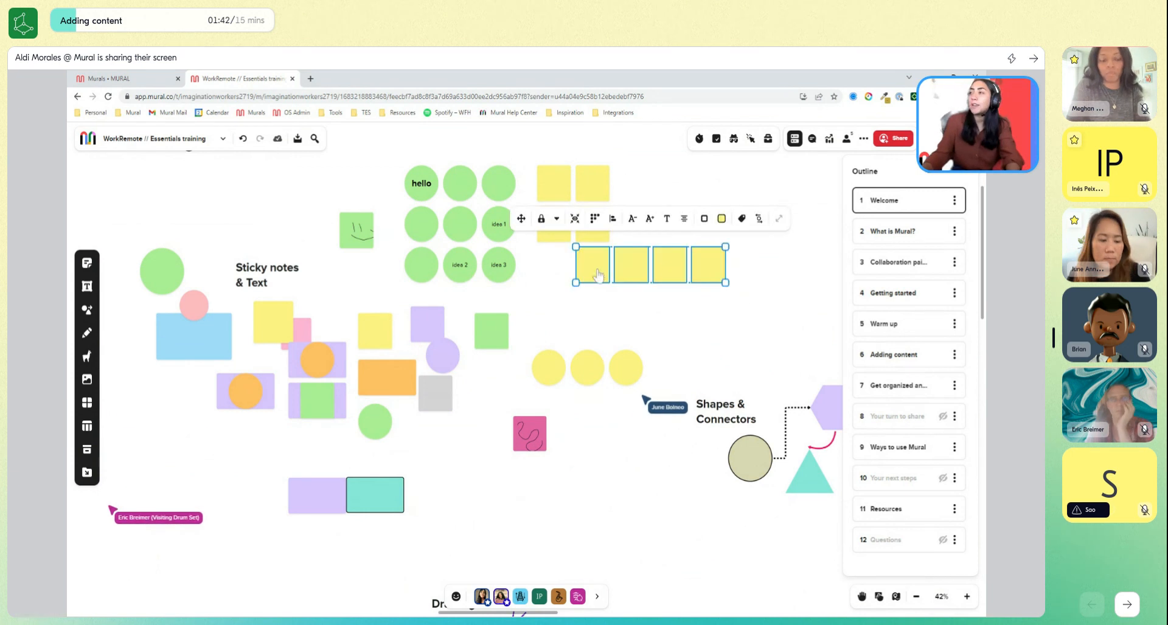
left_click_drag(598, 276, 557, 275)
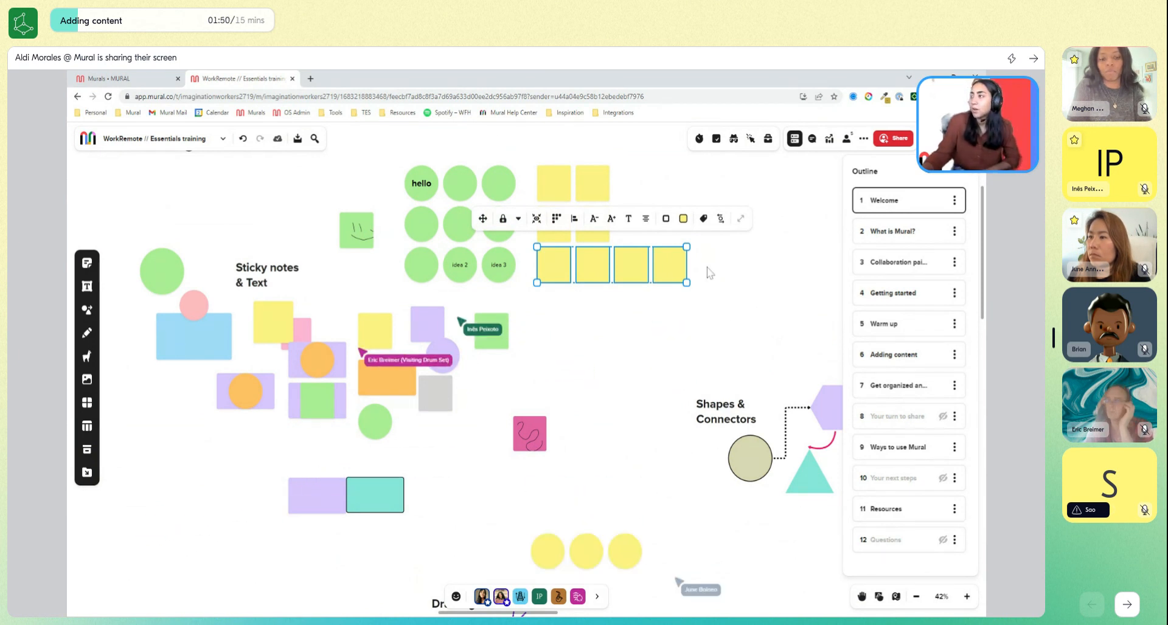
left_click(556, 222)
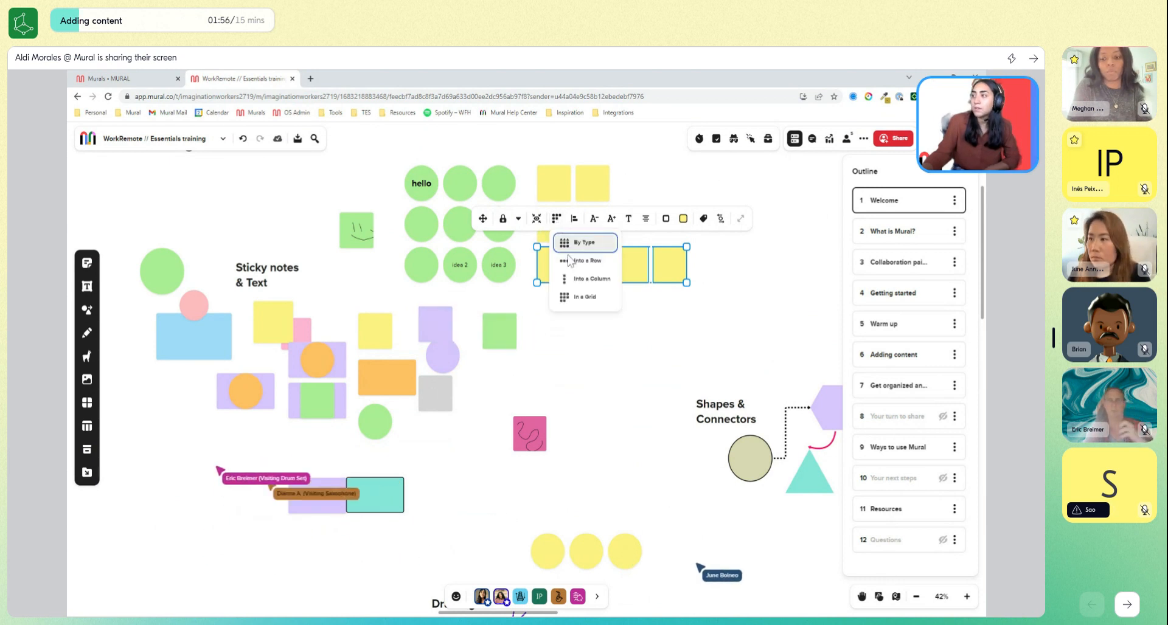
left_click(584, 299)
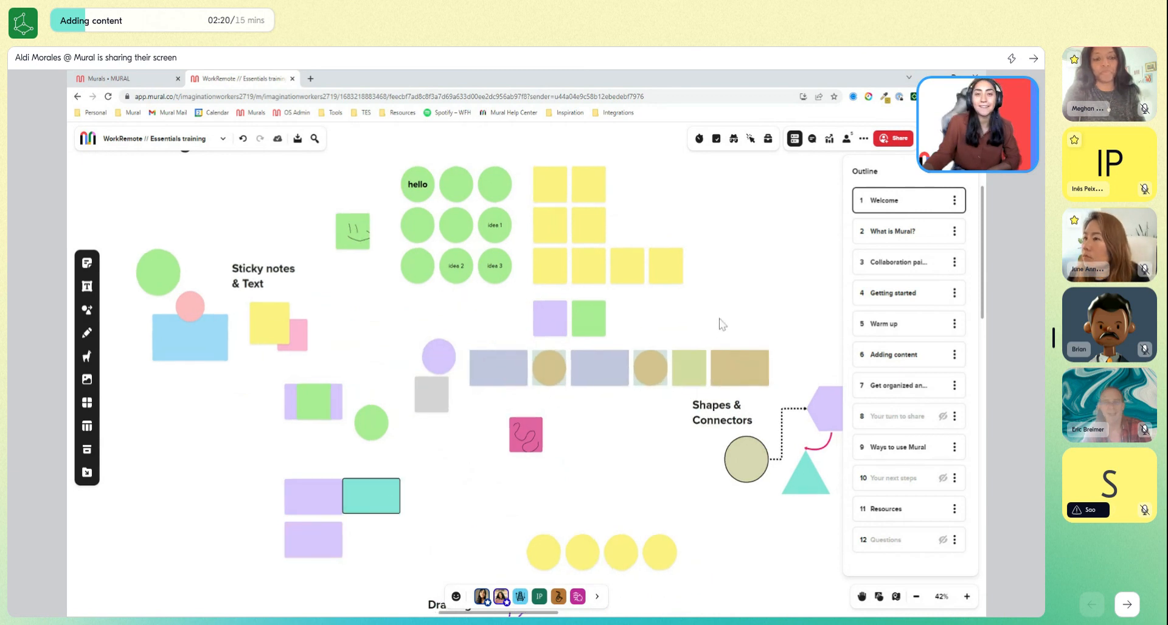
Add a heading text box below the blue rectangle and a paragraph text box directly underneath it.
left_click_drag(727, 302, 719, 300)
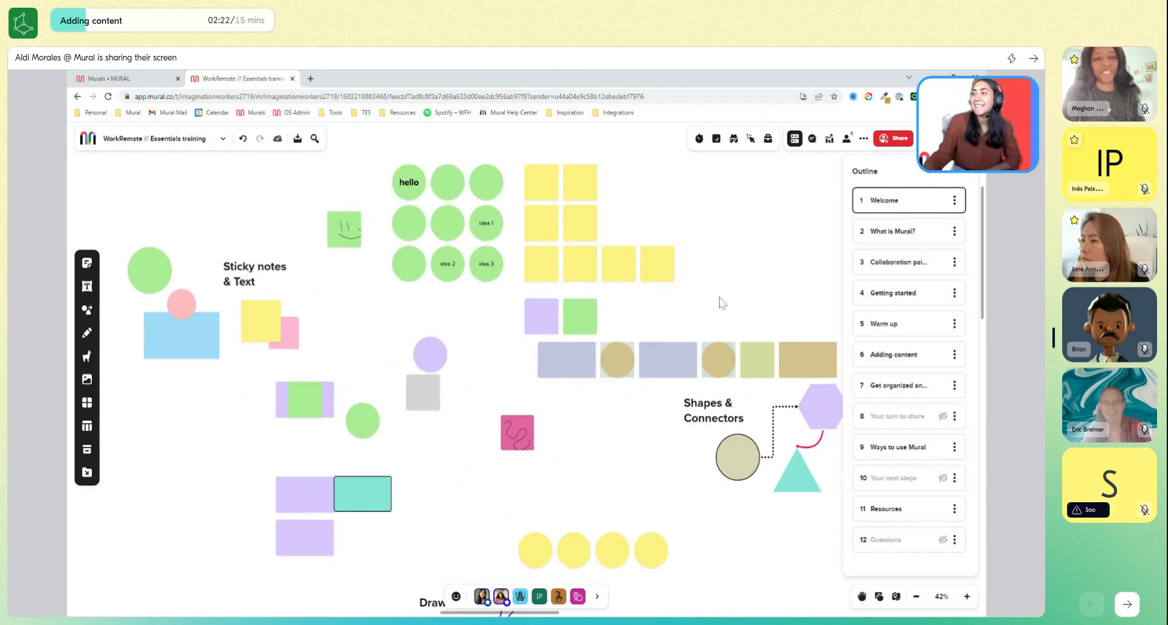
left_click_drag(394, 329, 466, 329)
scroll(405, 306, "down", 1)
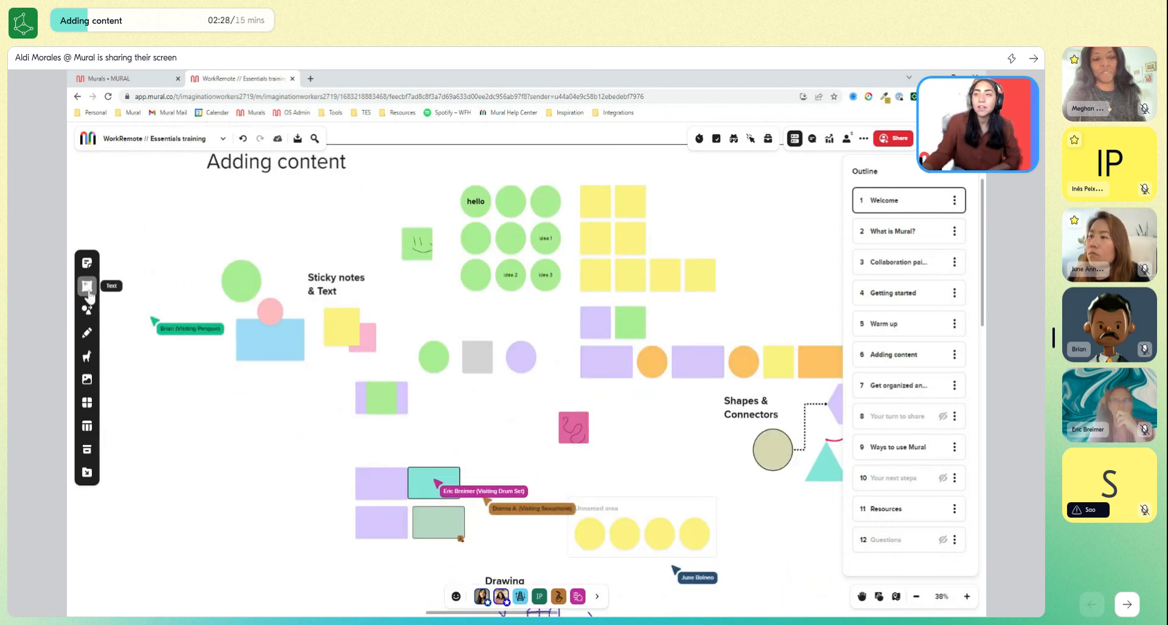
left_click(88, 289)
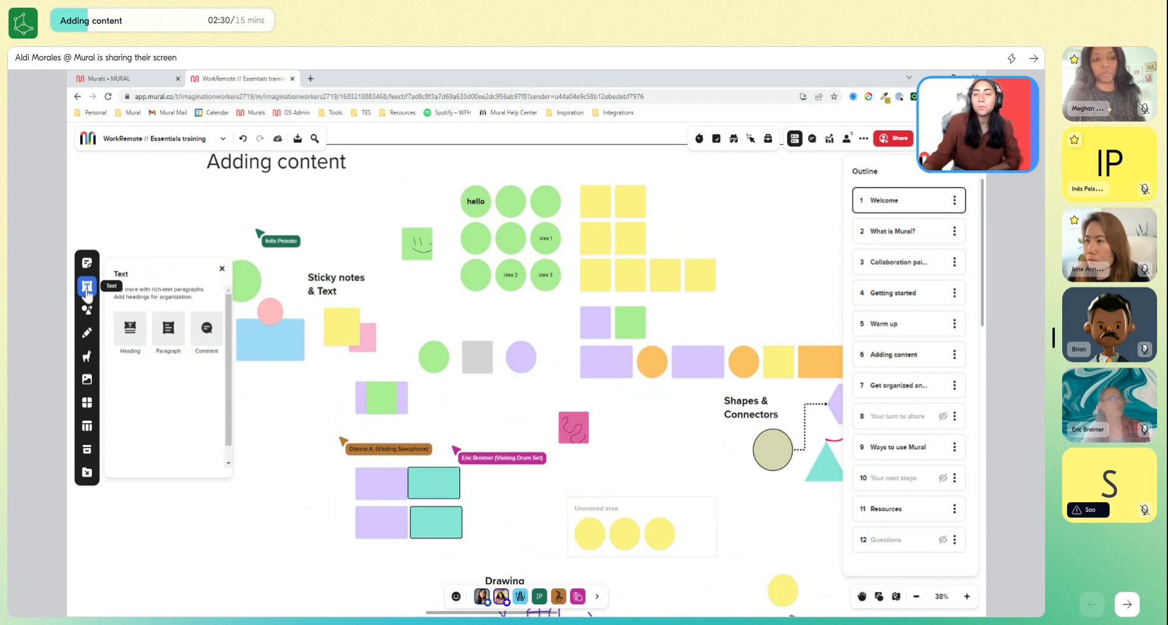
left_click(141, 345)
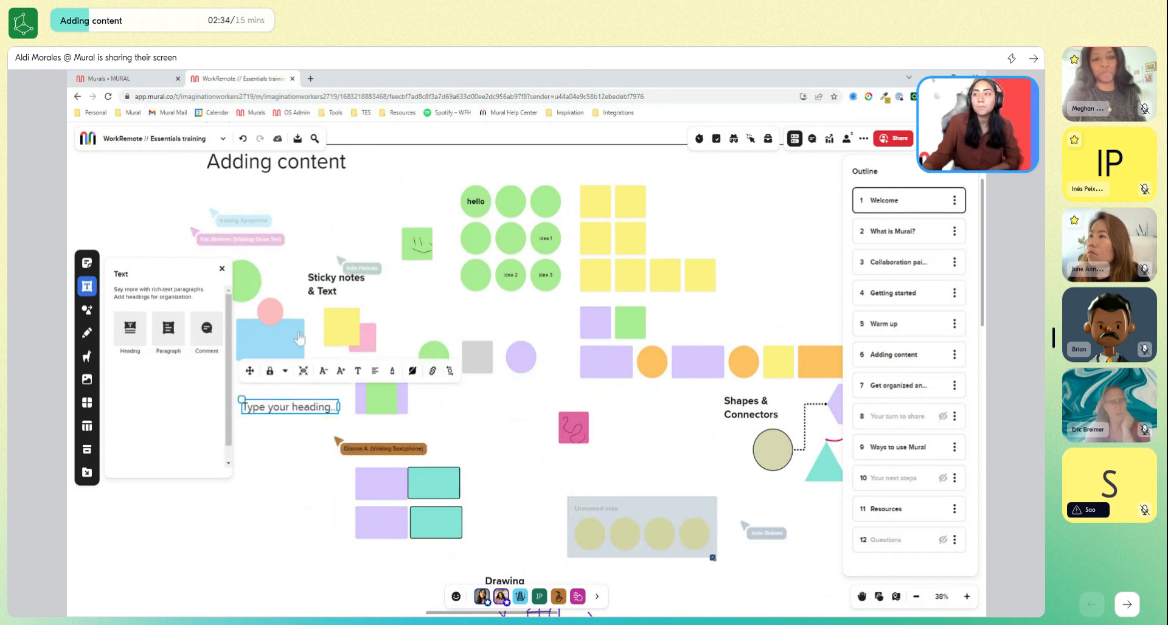
left_click_drag(170, 332, 280, 431)
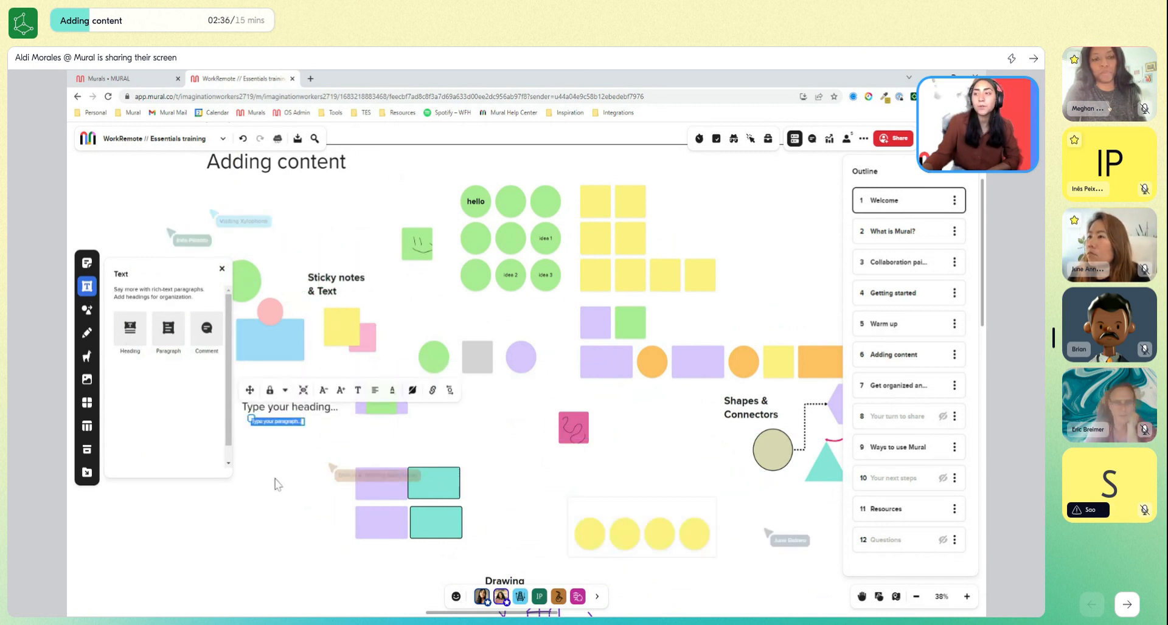
left_click(275, 481)
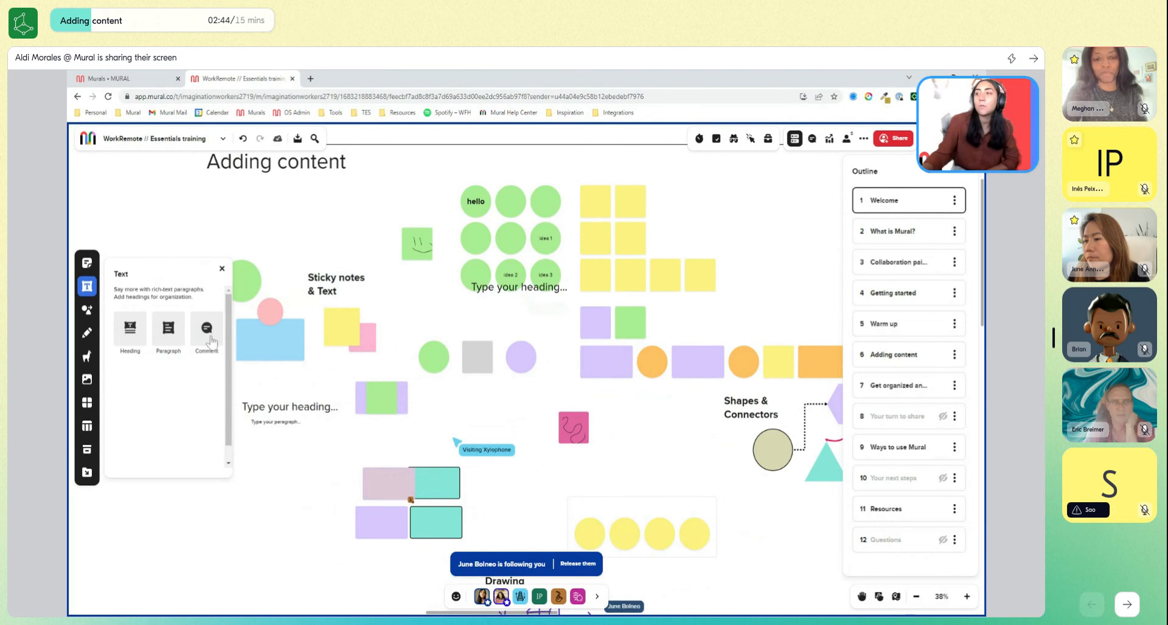
Place a new comment pin on the green "hello" sticky note and nudge its position on the note.
left_click(479, 210)
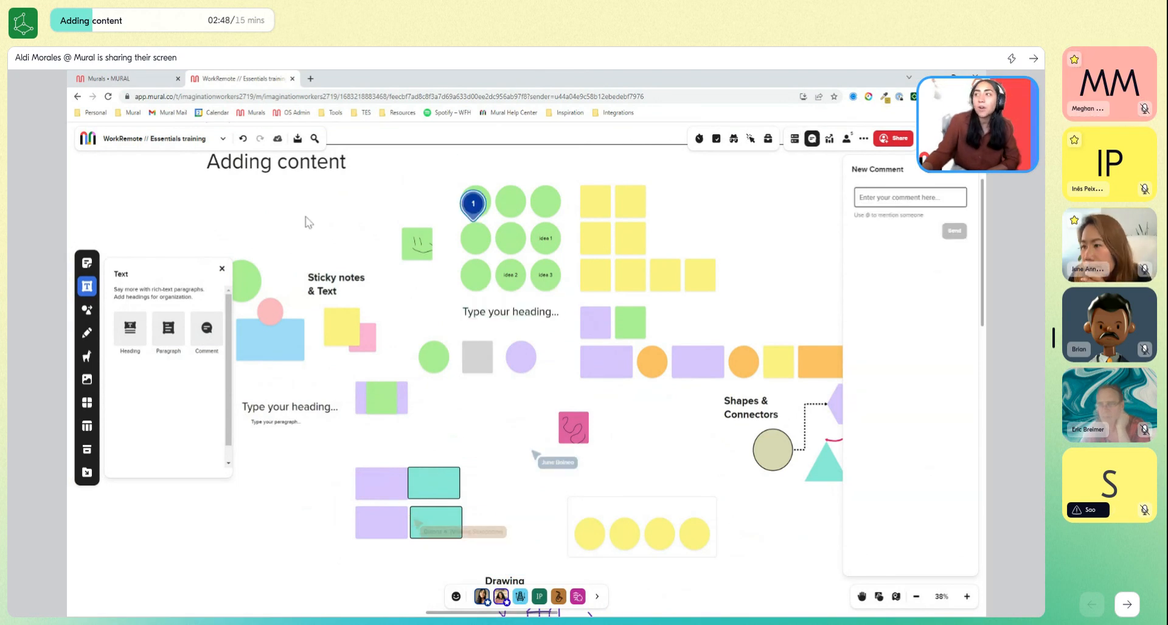
left_click(221, 268)
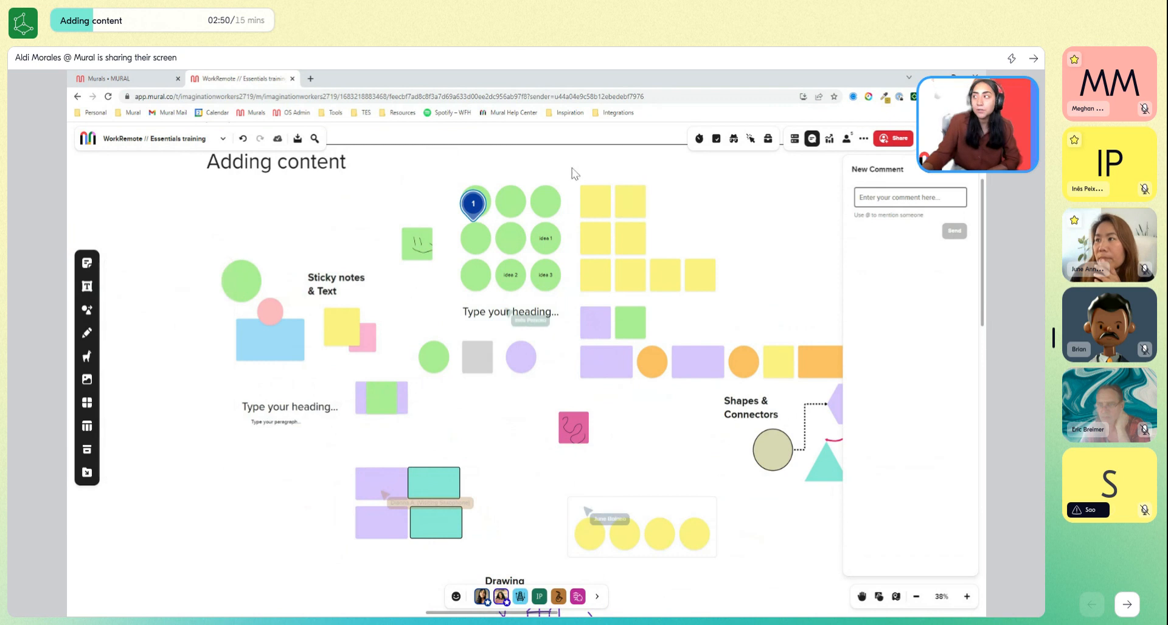
scroll(572, 174, "up", 2)
scroll(571, 175, "up", 2)
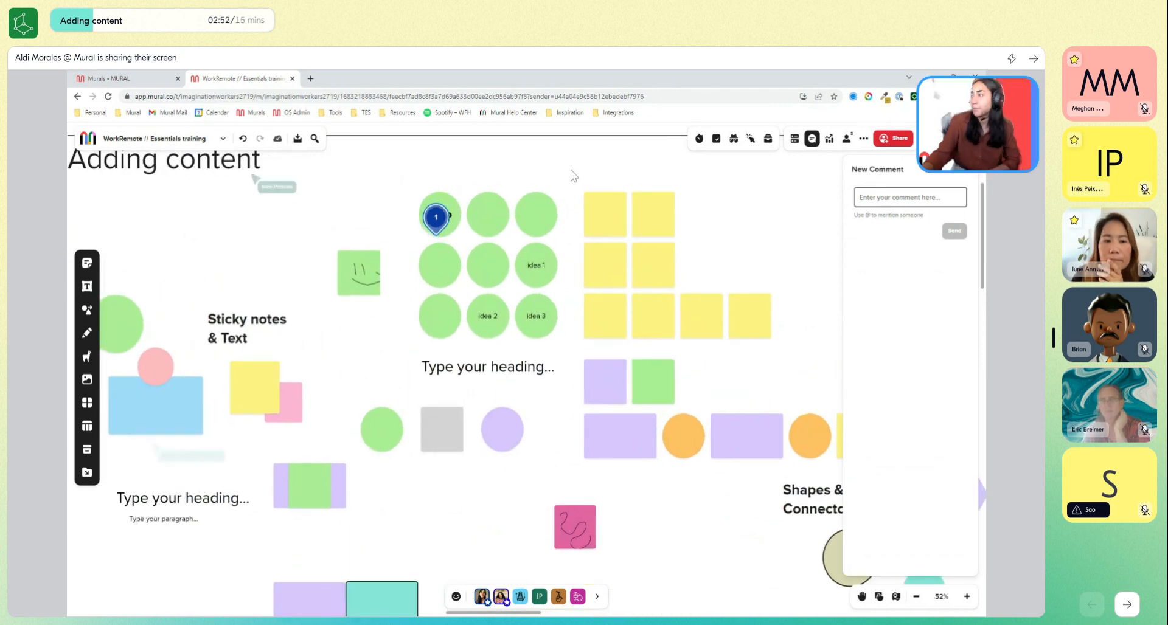
mouse_move(438, 218)
left_mouse_down()
mouse_move(450, 228)
mouse_move(454, 209)
left_mouse_up()
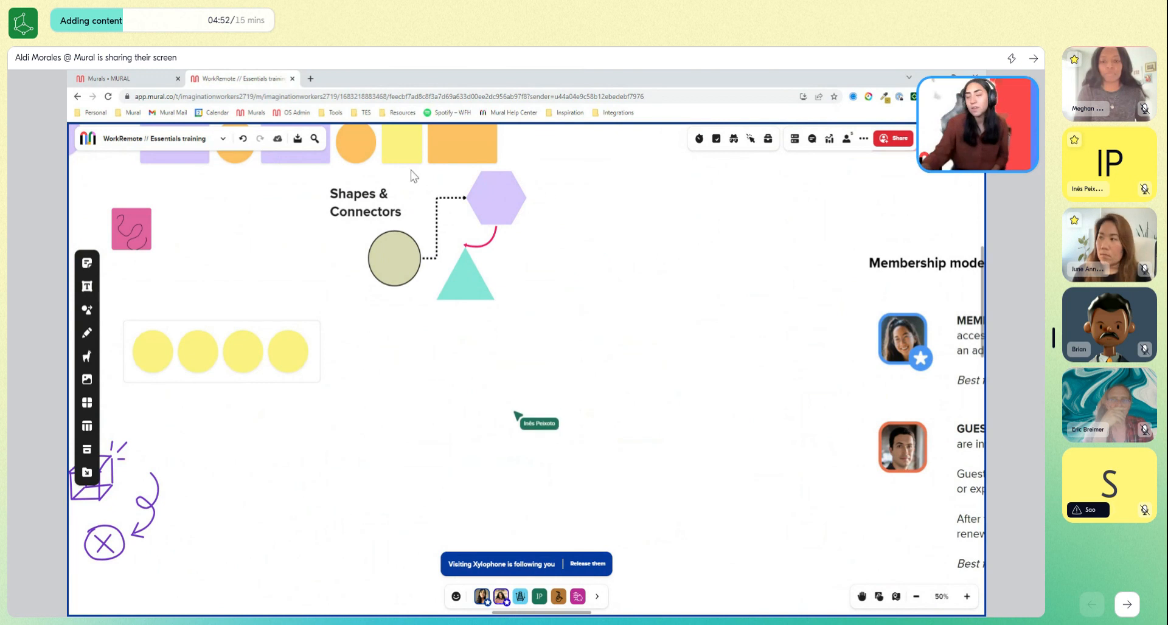
With connector points enabled, add a circle below the Shapes & Connectors examples and generate a second connected circle to its right.
left_click(87, 310)
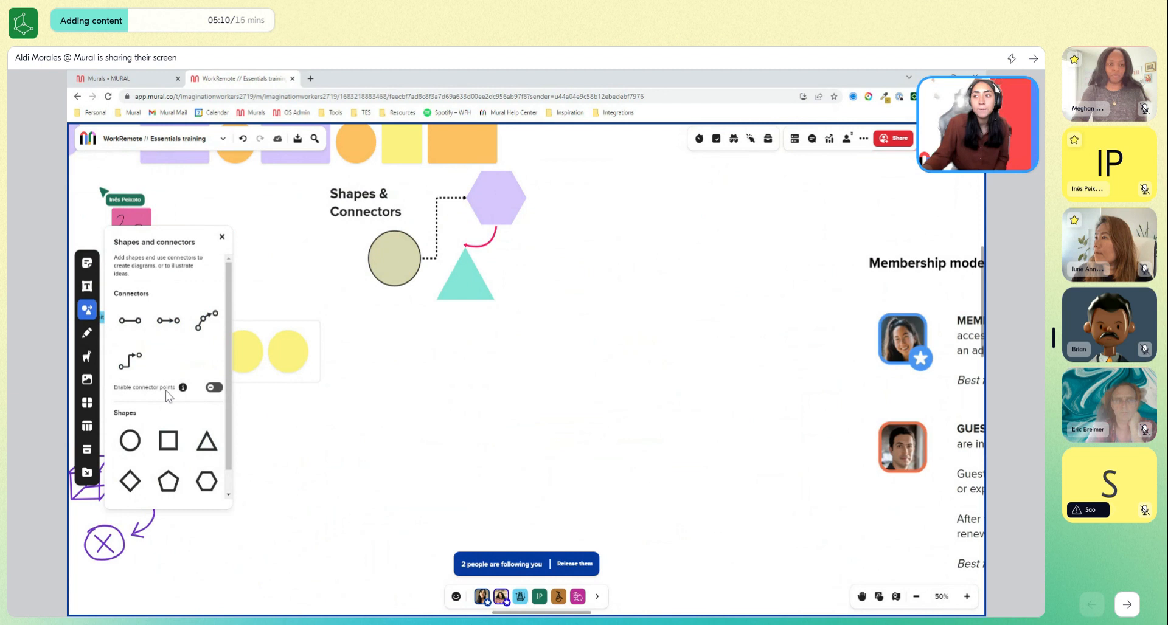
left_click(216, 389)
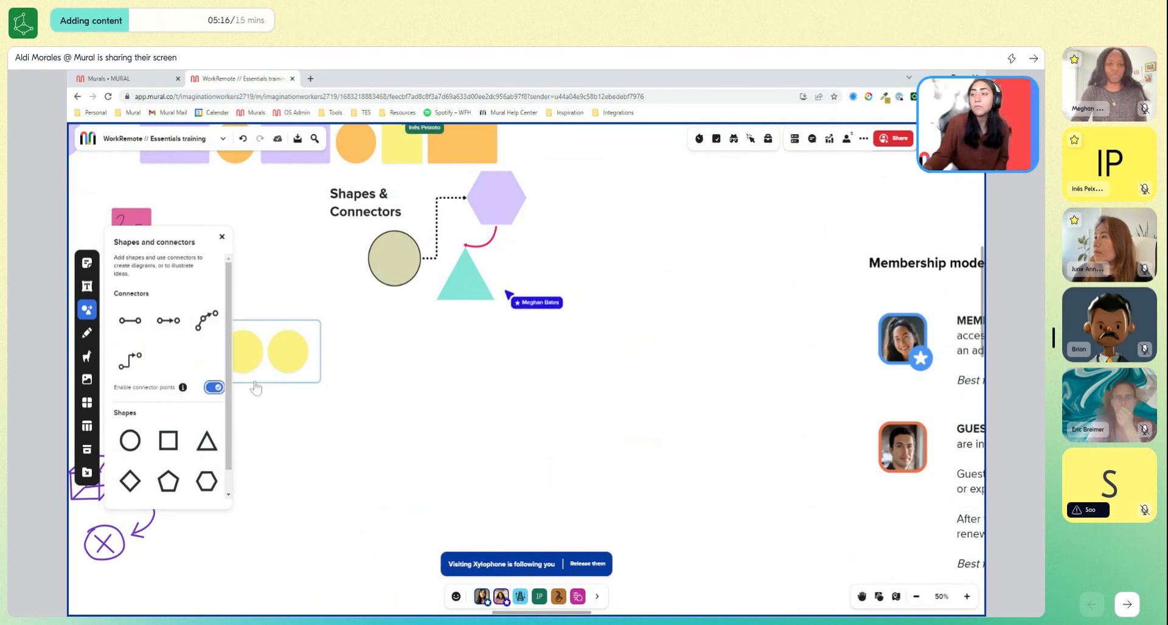
left_click_drag(129, 440, 402, 380)
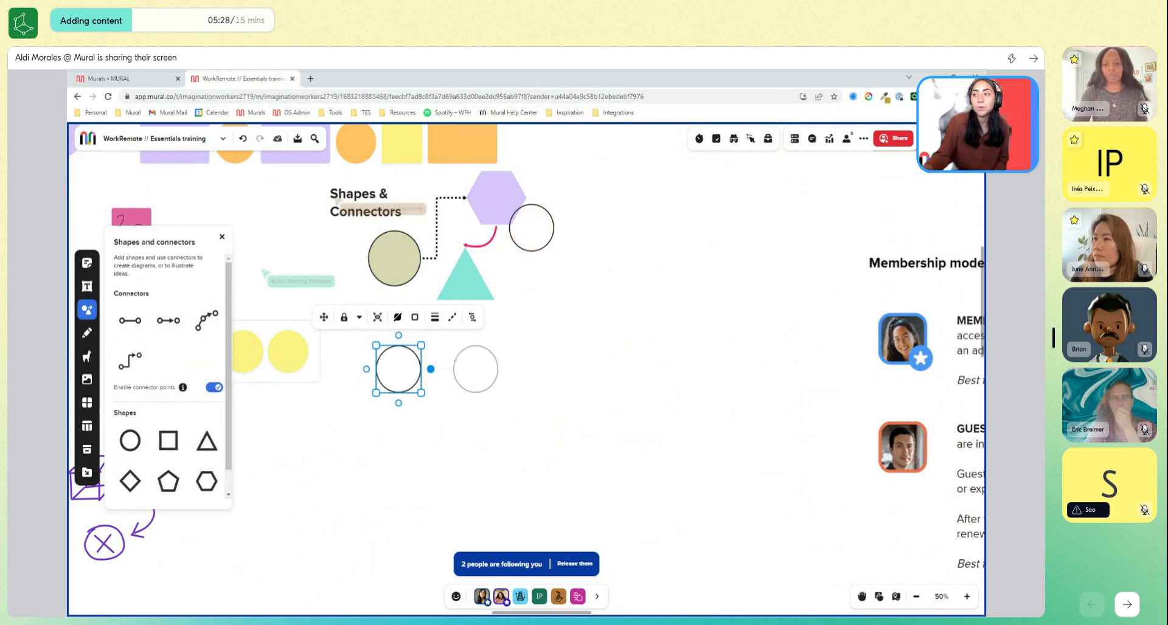
right_click(432, 369)
left_click(553, 407)
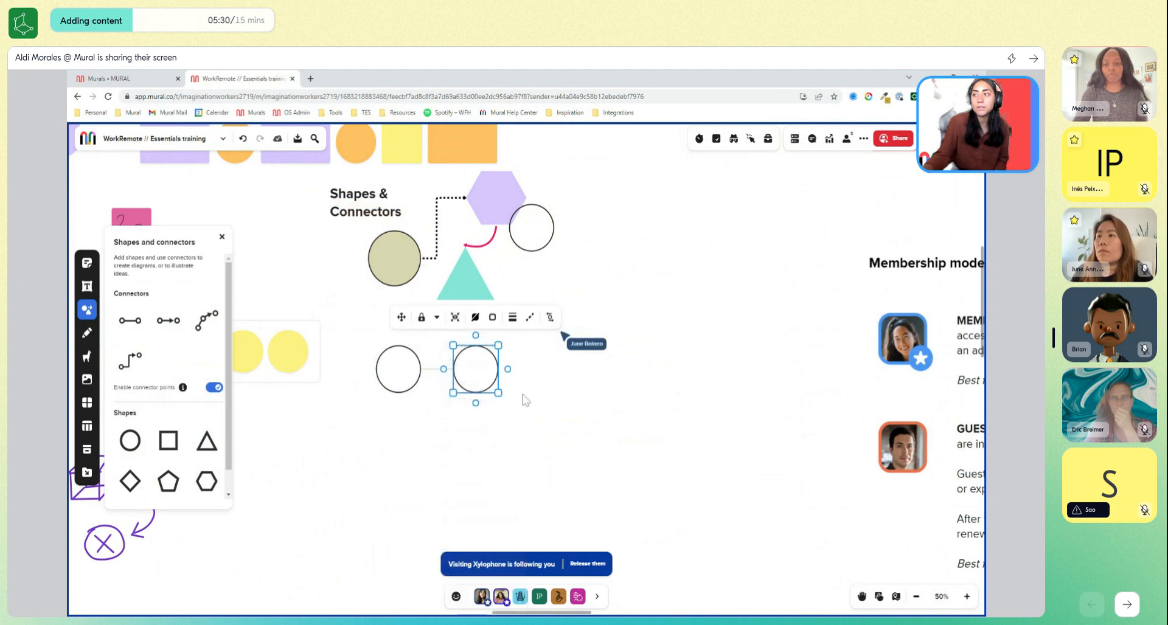
Extend the chain with a connected circle below the second one, two more to the right, and one above the last.
left_click(522, 399)
left_click(476, 384)
left_click(476, 396)
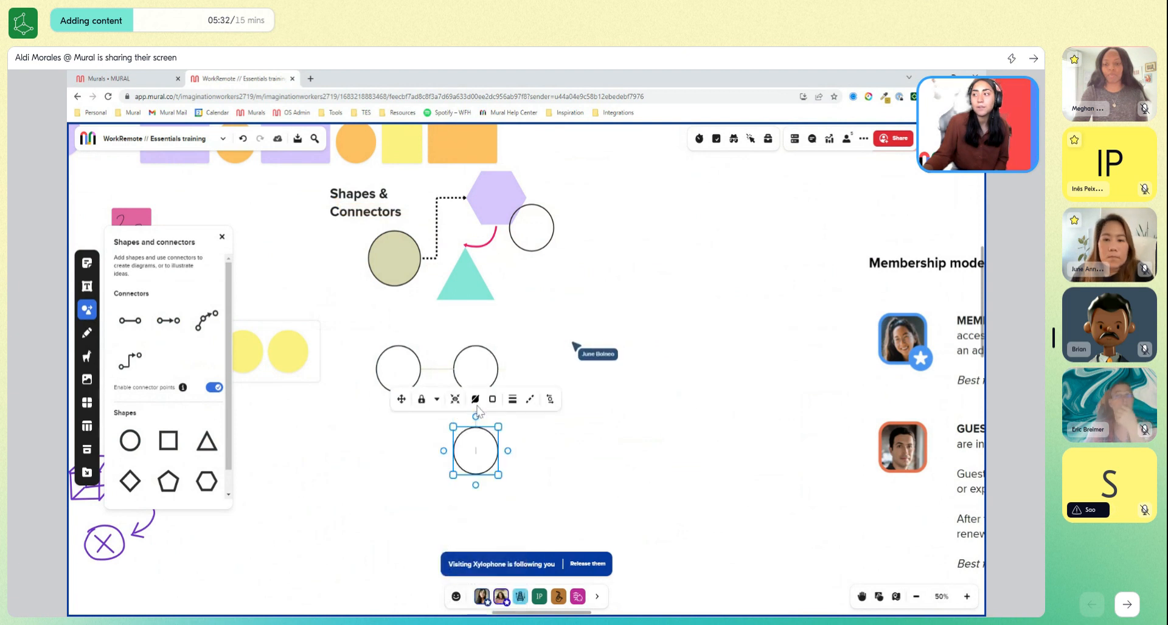
left_click(509, 451)
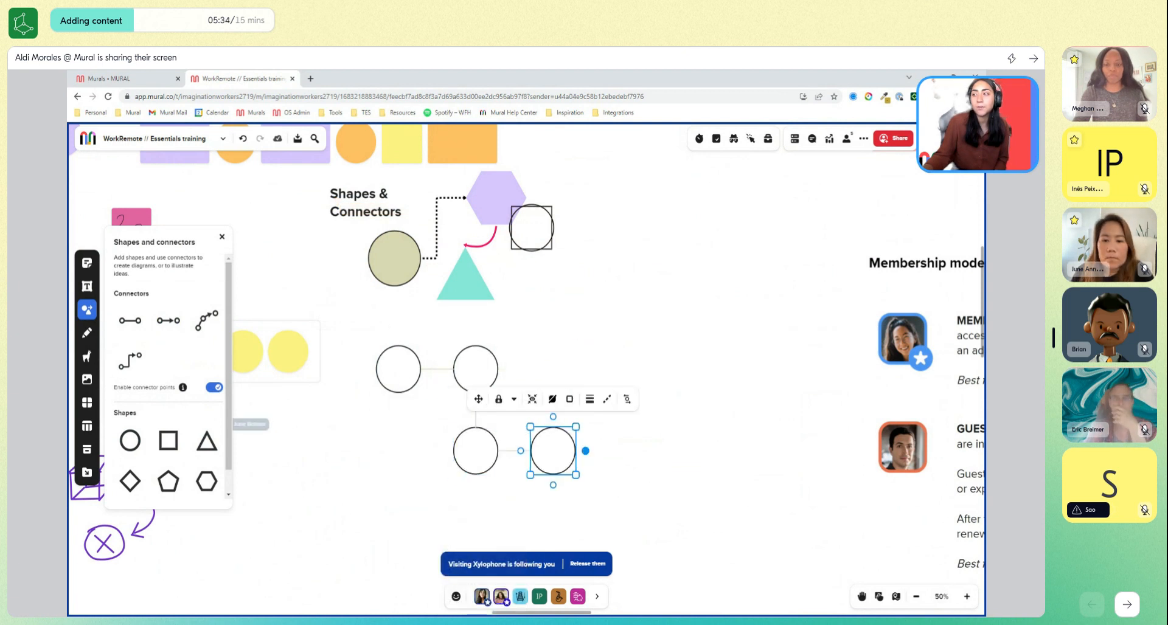
left_click(585, 451)
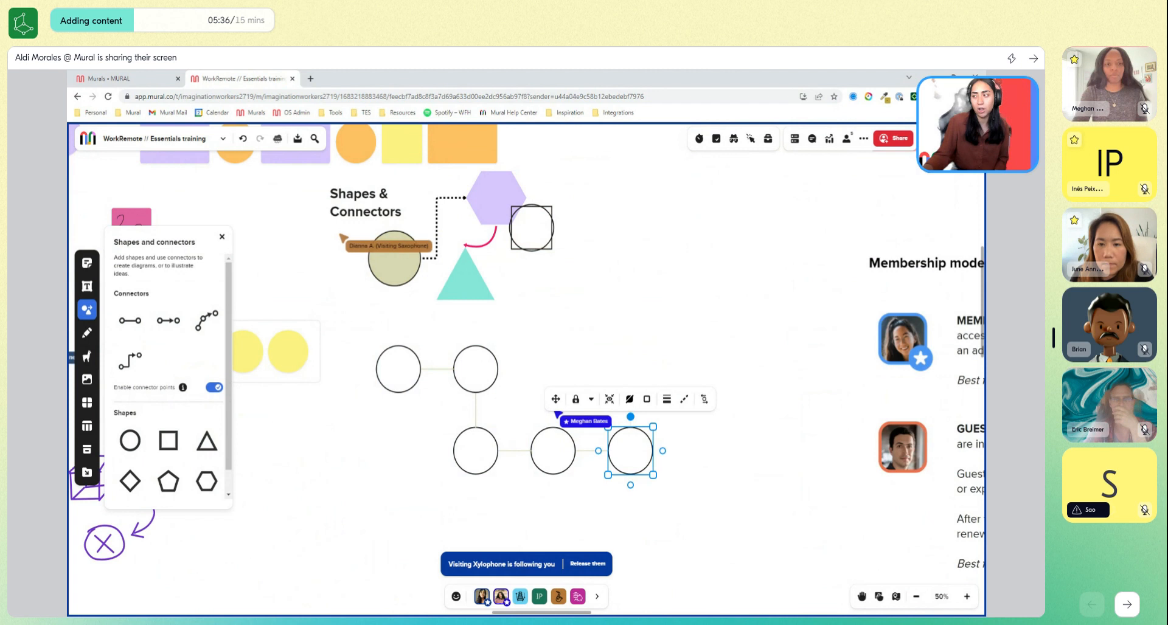
left_click(630, 417)
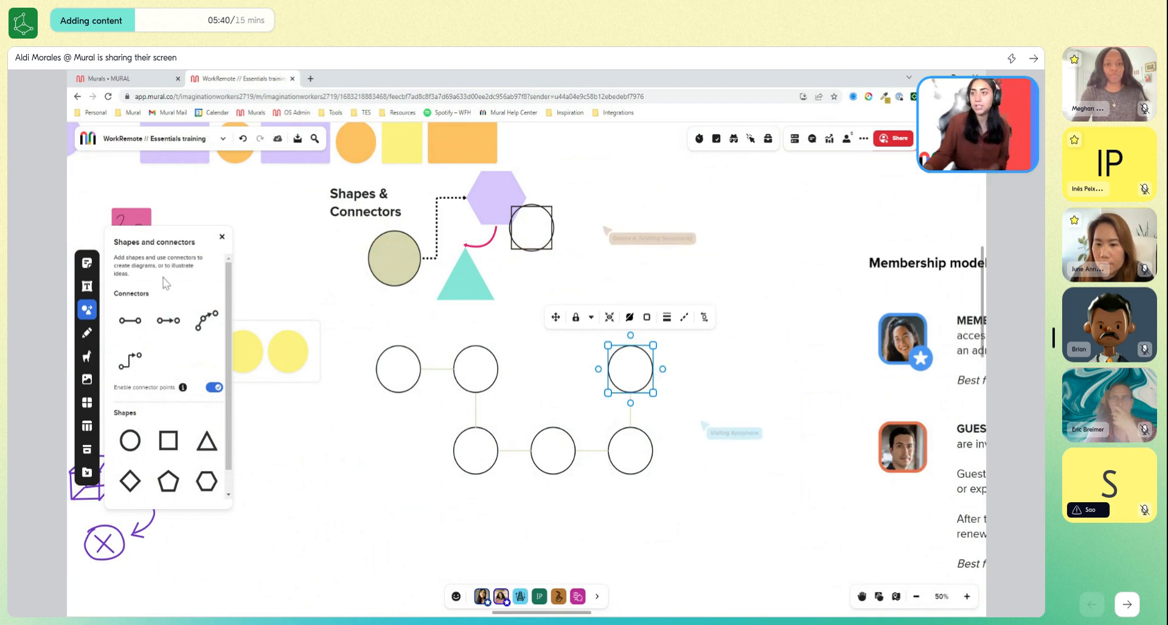
Branch three connected circles off the right side of the chain's last circle.
left_click(132, 362)
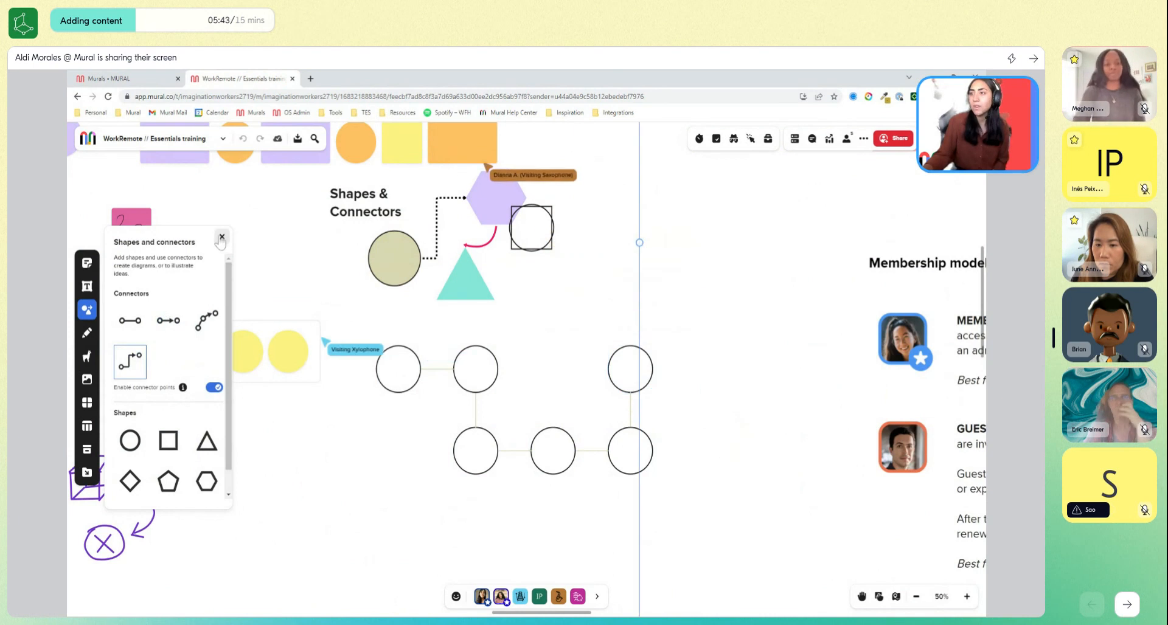
left_click(652, 374)
left_click(662, 369)
left_click(646, 370)
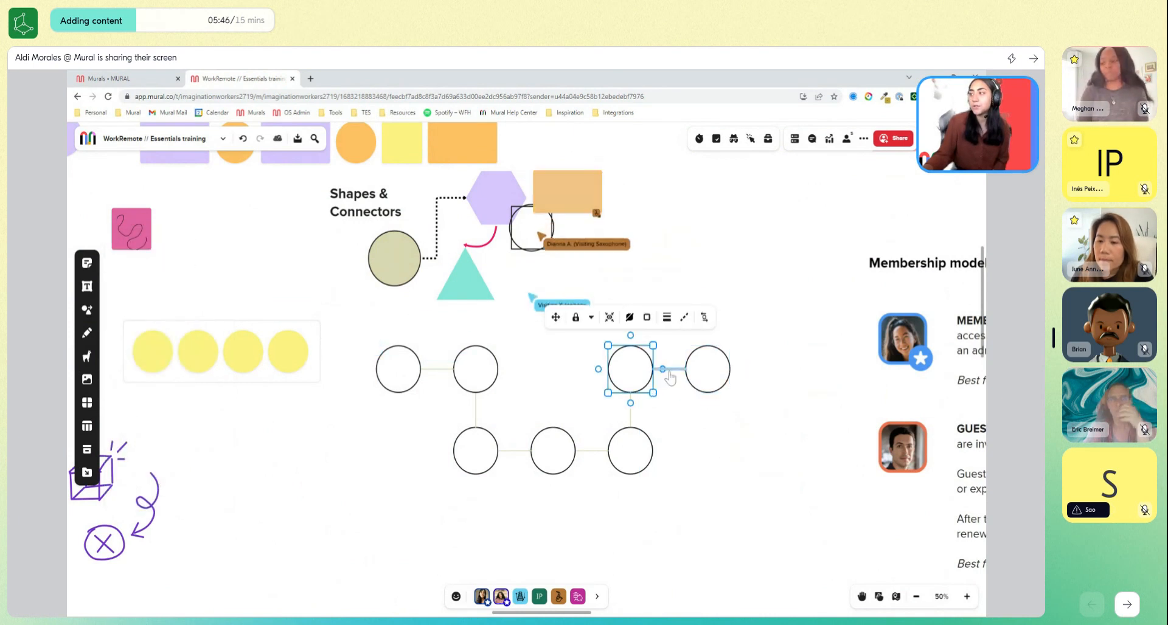
left_click(662, 369)
left_click(639, 386)
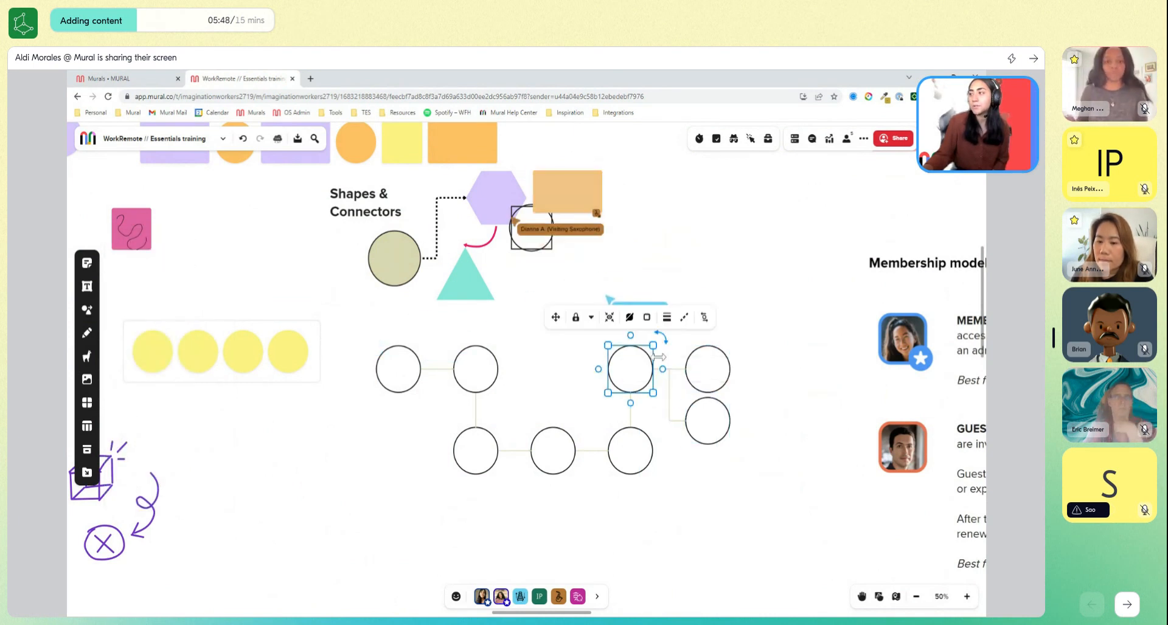
left_click(663, 369)
left_click(758, 377)
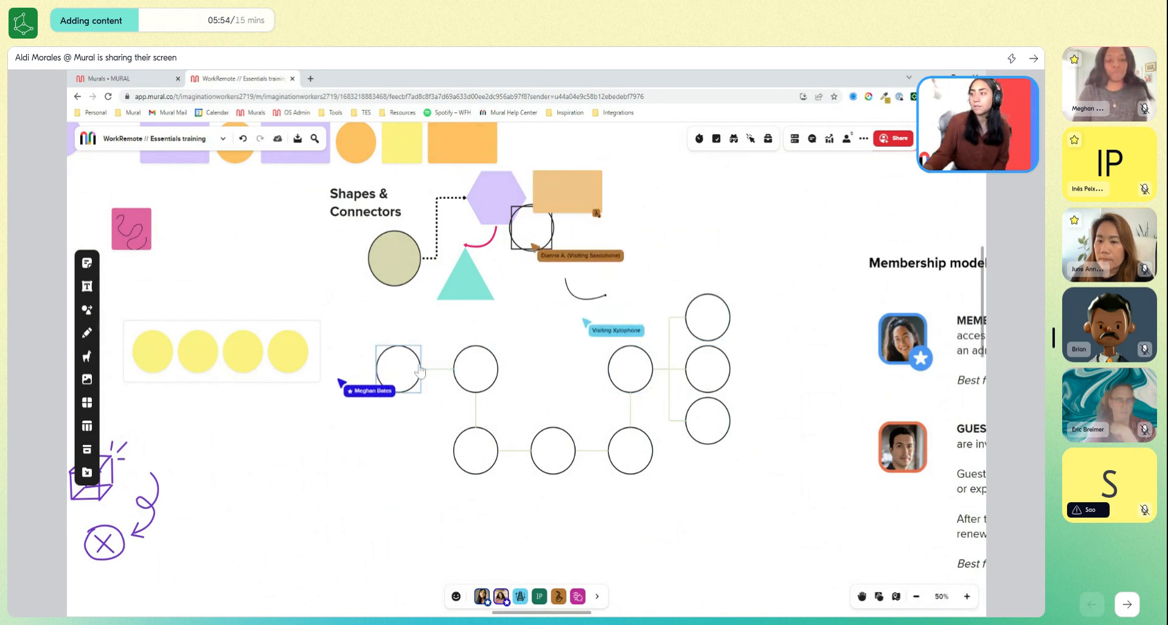
Move the chain's first circle further left and shift the area with four yellow circles up and left, clear of it.
left_click_drag(419, 371, 370, 371)
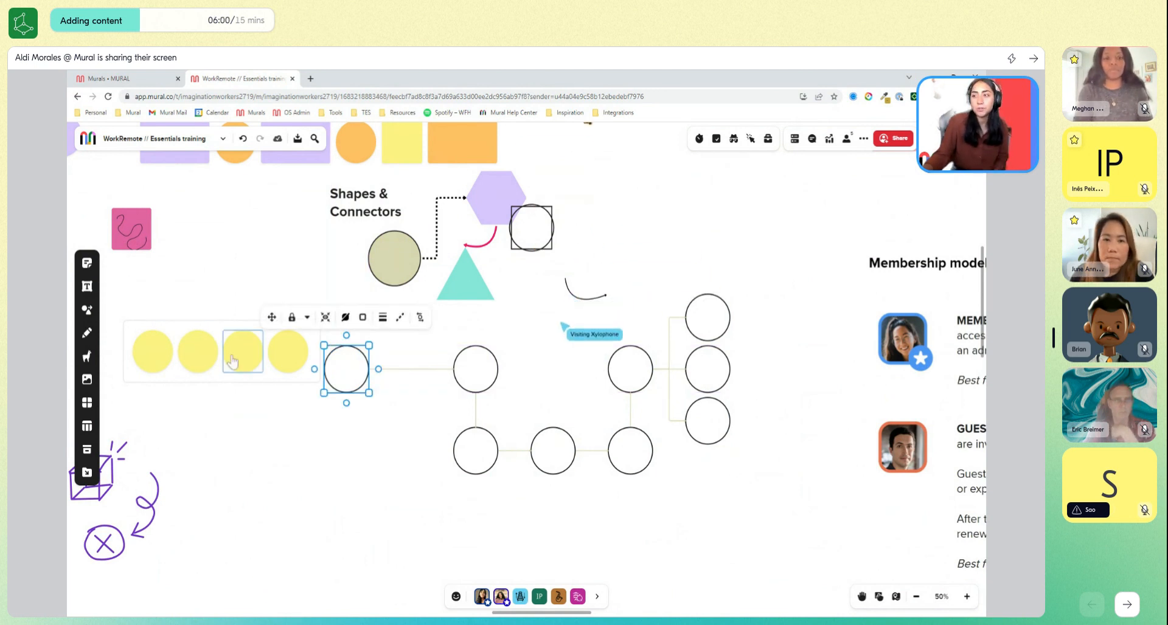
left_click(223, 325)
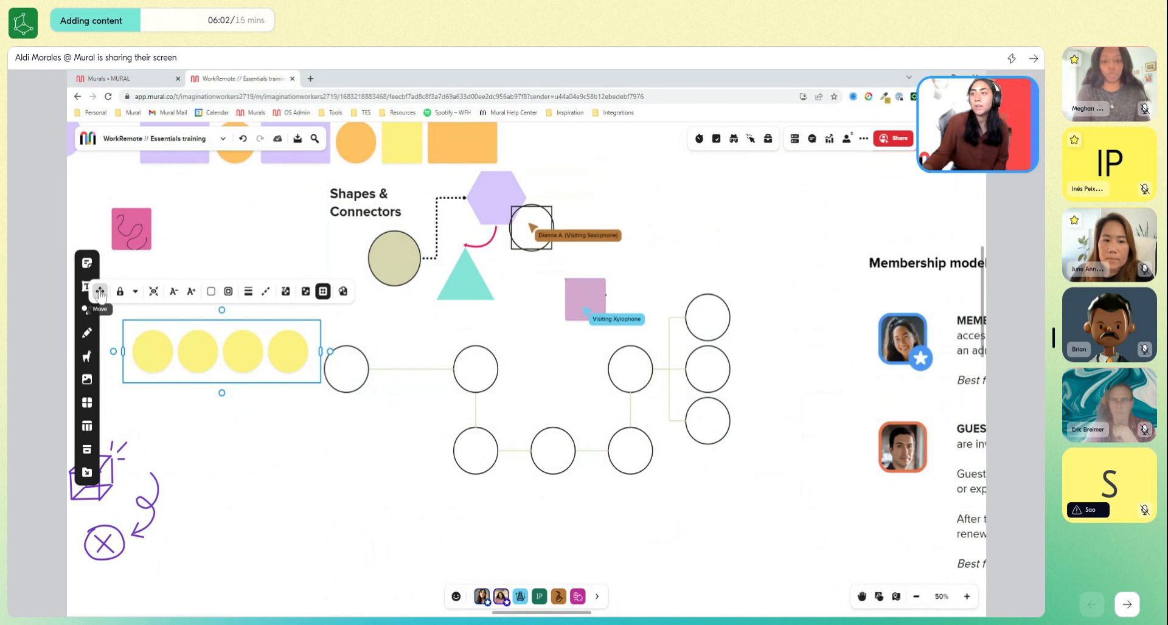
left_click_drag(100, 294, 36, 233)
Format the chain's first circle with a green fill and a red dotted border.
left_click(383, 365)
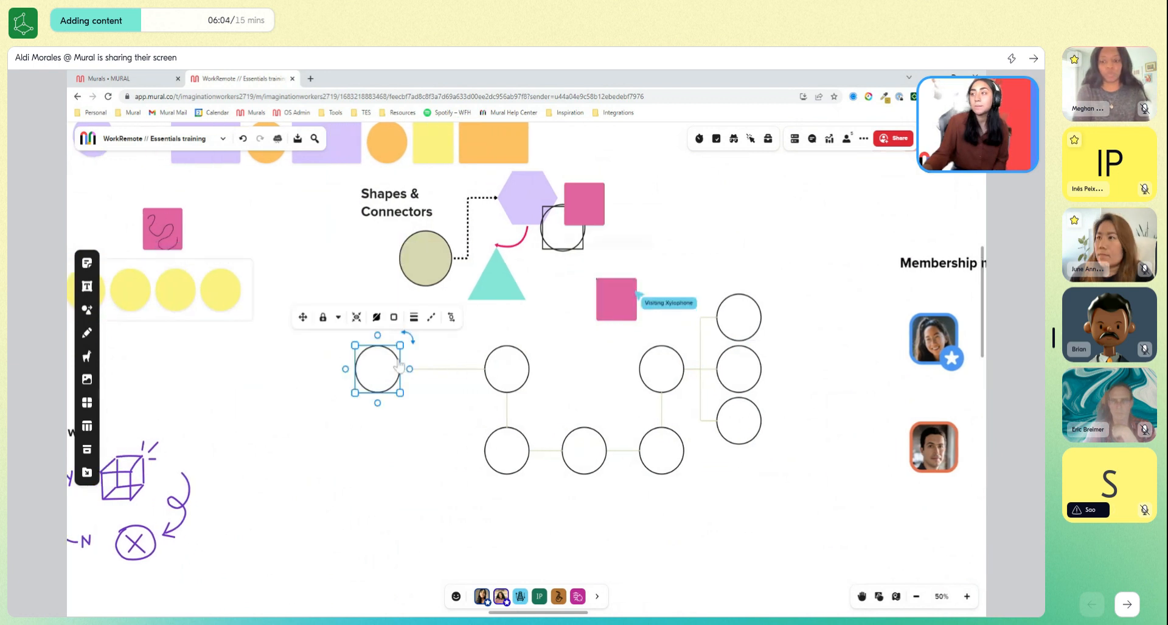
left_click(396, 325)
left_click(376, 316)
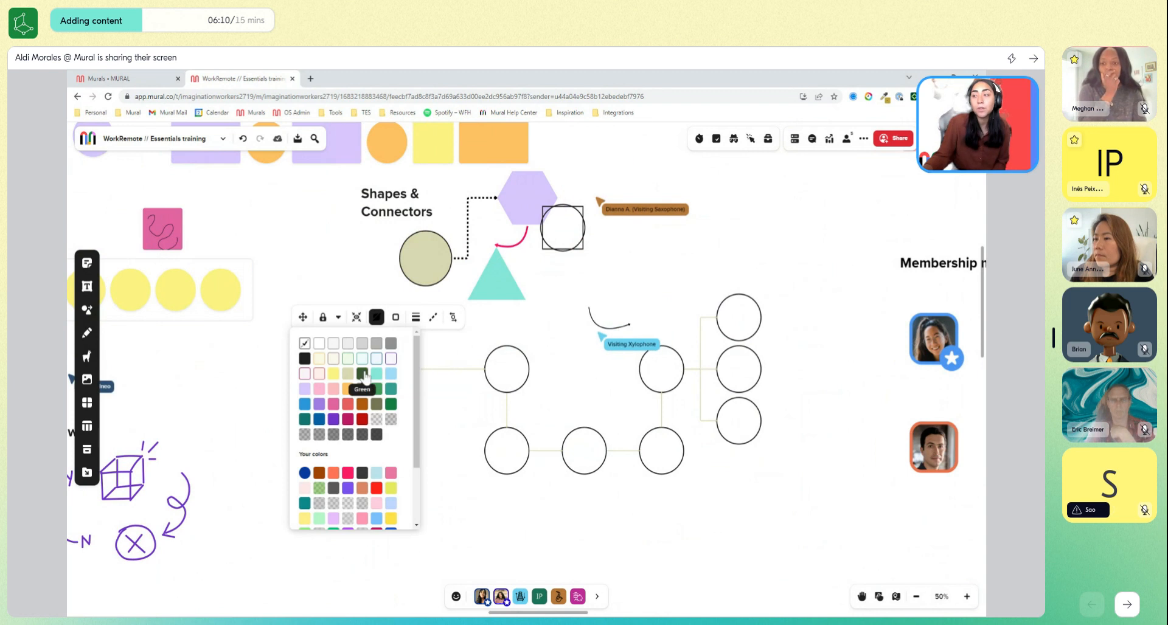
left_click(363, 374)
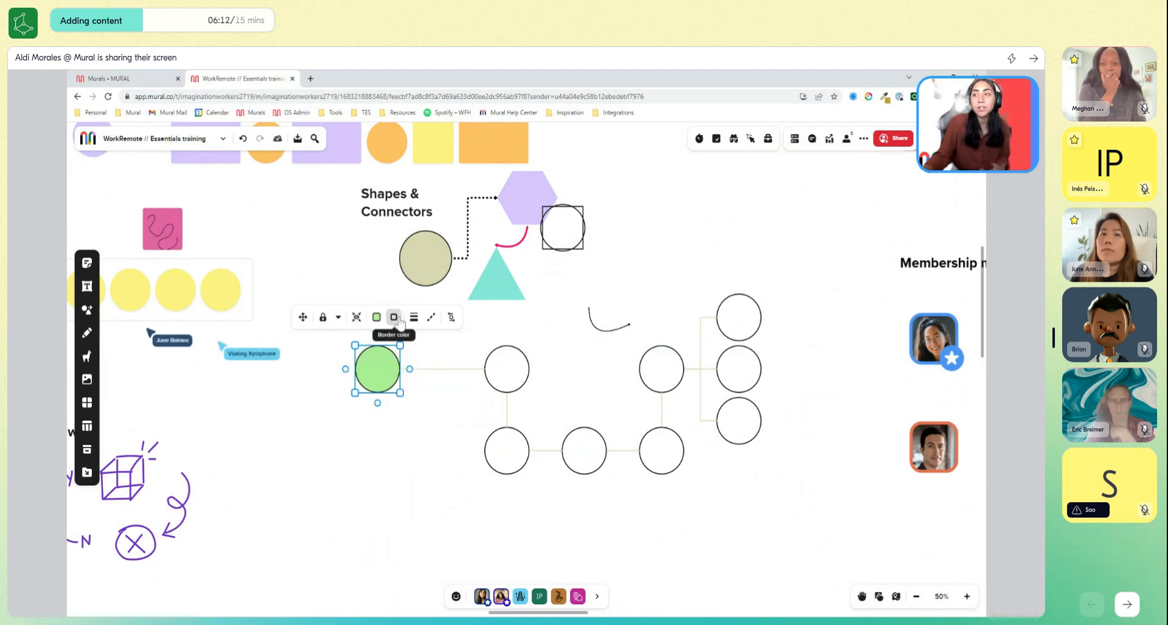
left_click(398, 321)
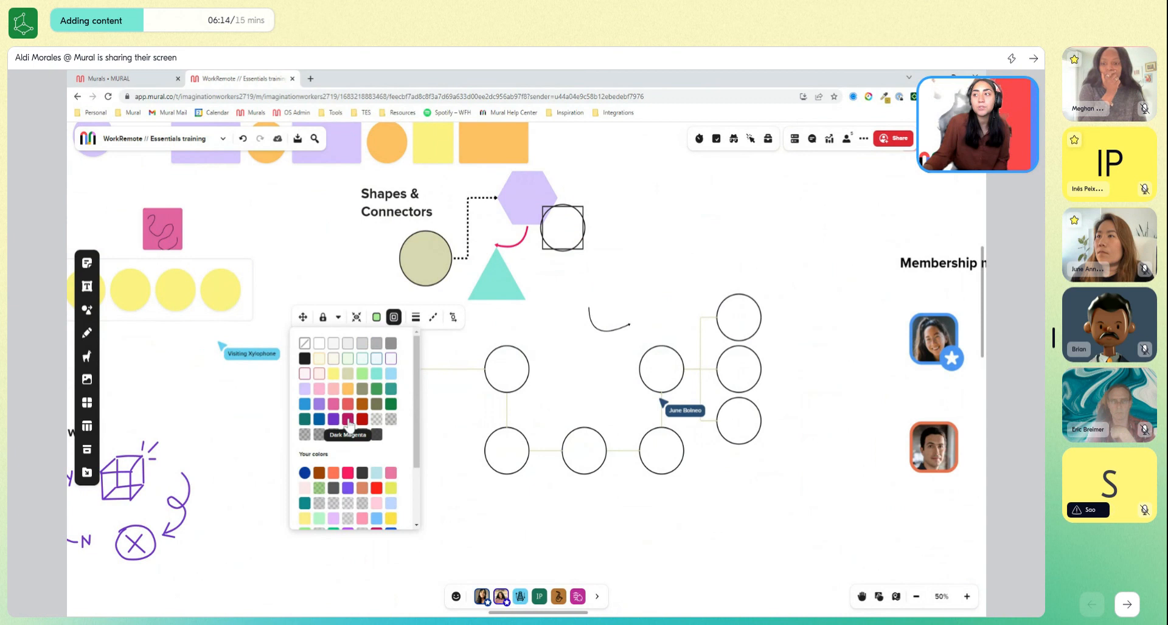
left_click(362, 419)
left_click(415, 320)
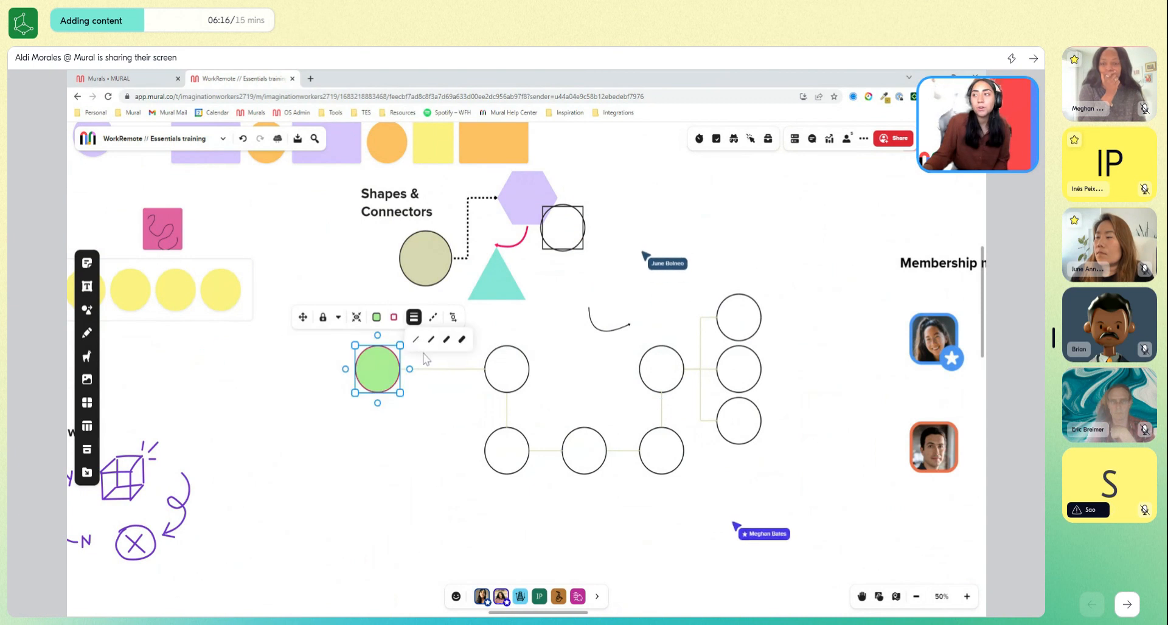
left_click(432, 322)
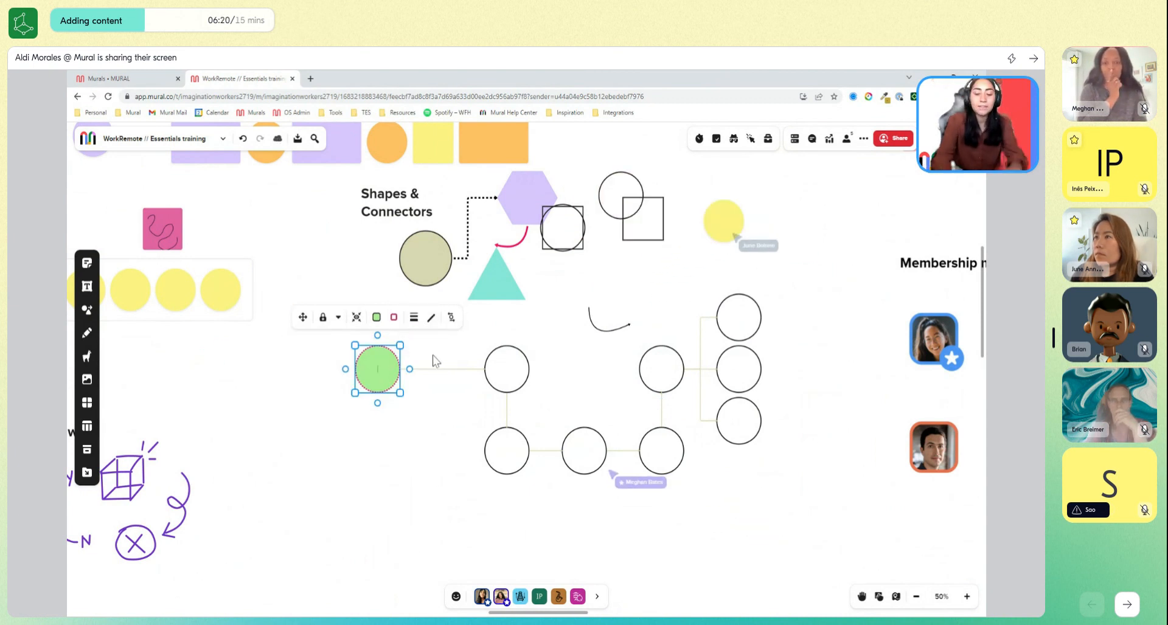
Label the green circle "start here" and color the text purple.
type("start here")
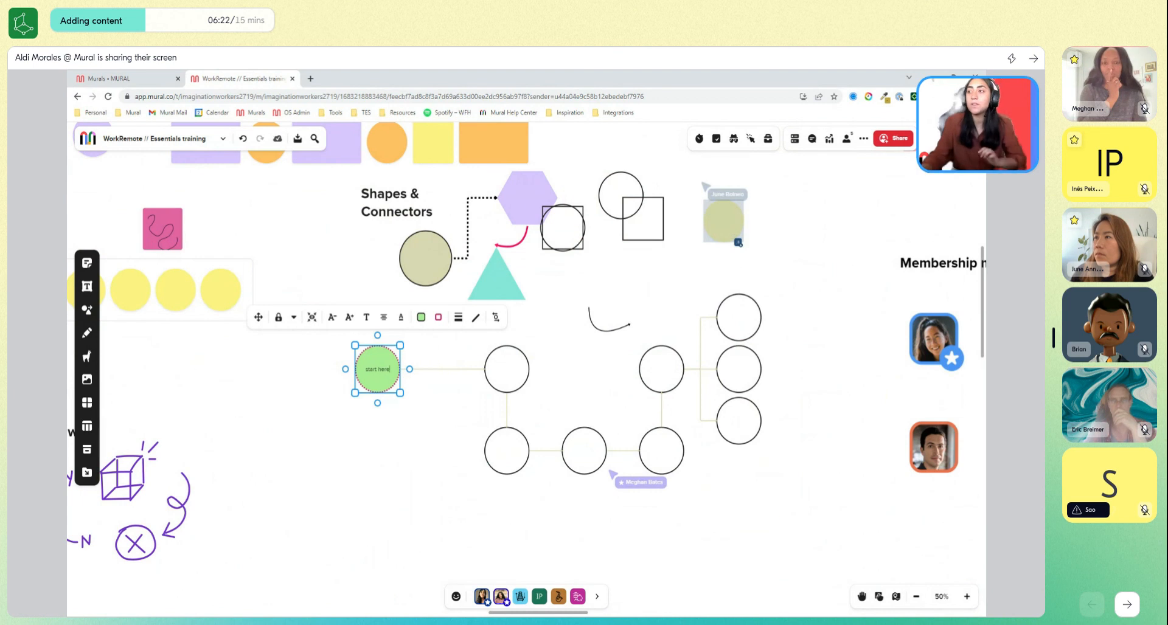
key("ctrl+a")
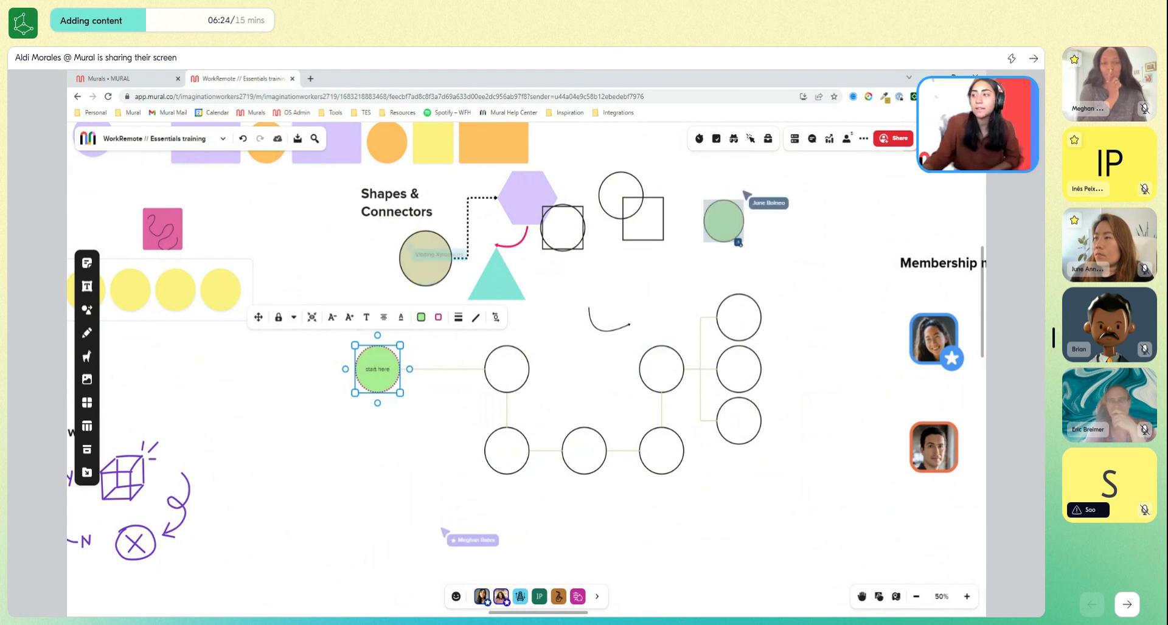
left_click(401, 317)
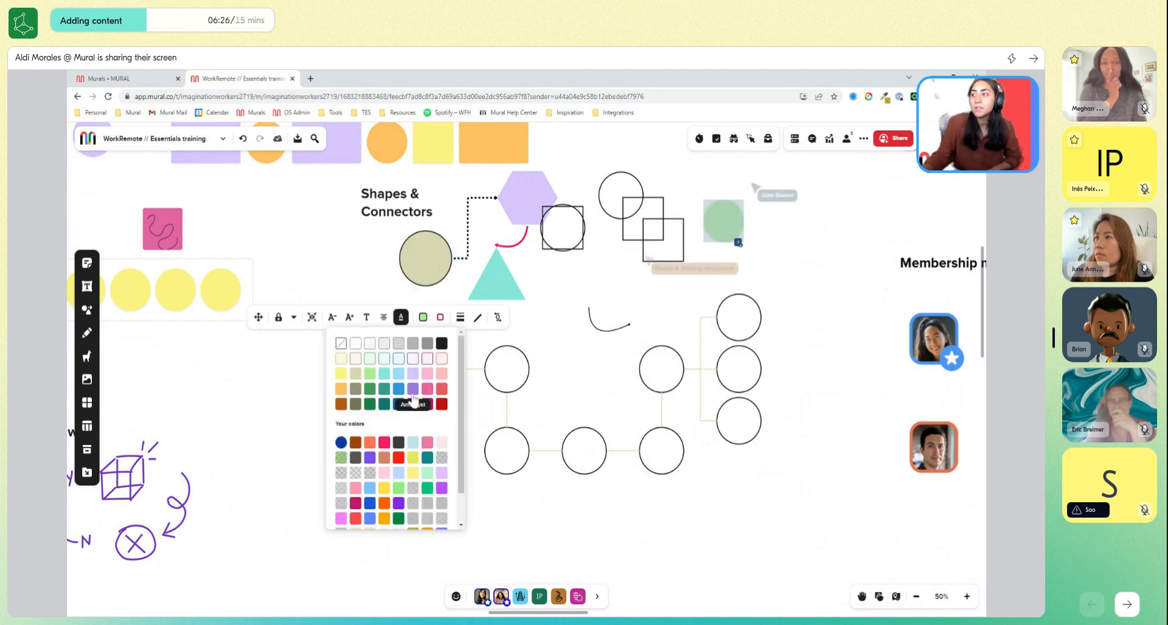
left_click(413, 405)
Select the whole connected circle diagram and move it down and left, clear of the shapes above it.
left_click_drag(429, 433, 326, 399)
scroll(326, 399, "up", 1)
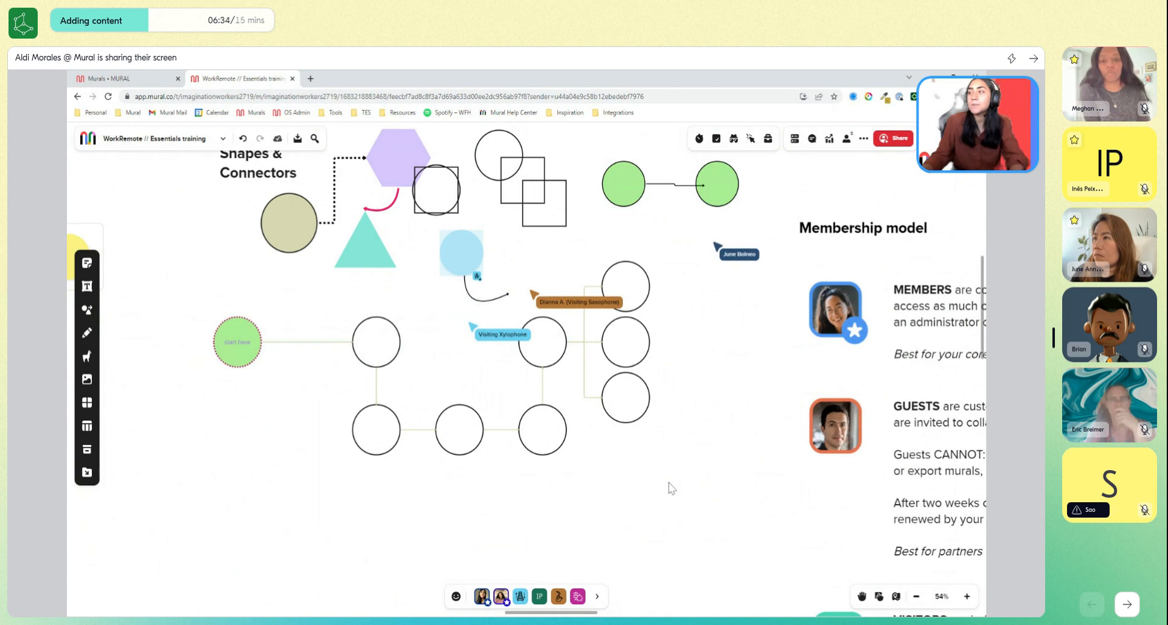
left_click_drag(672, 488, 235, 292)
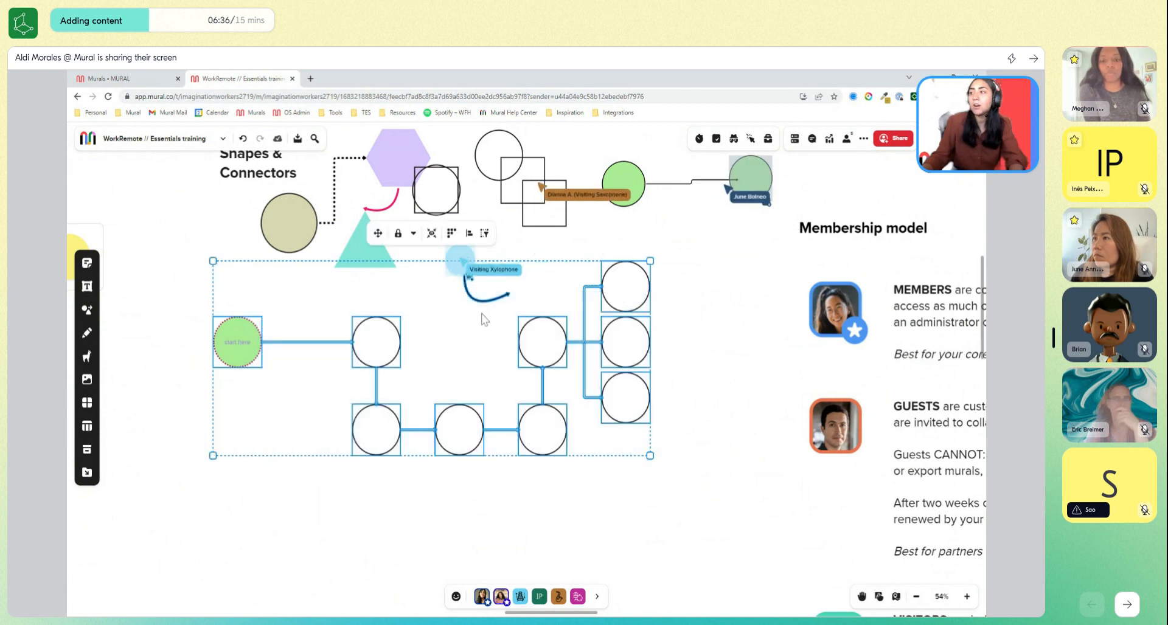
left_click_drag(378, 238, 302, 302)
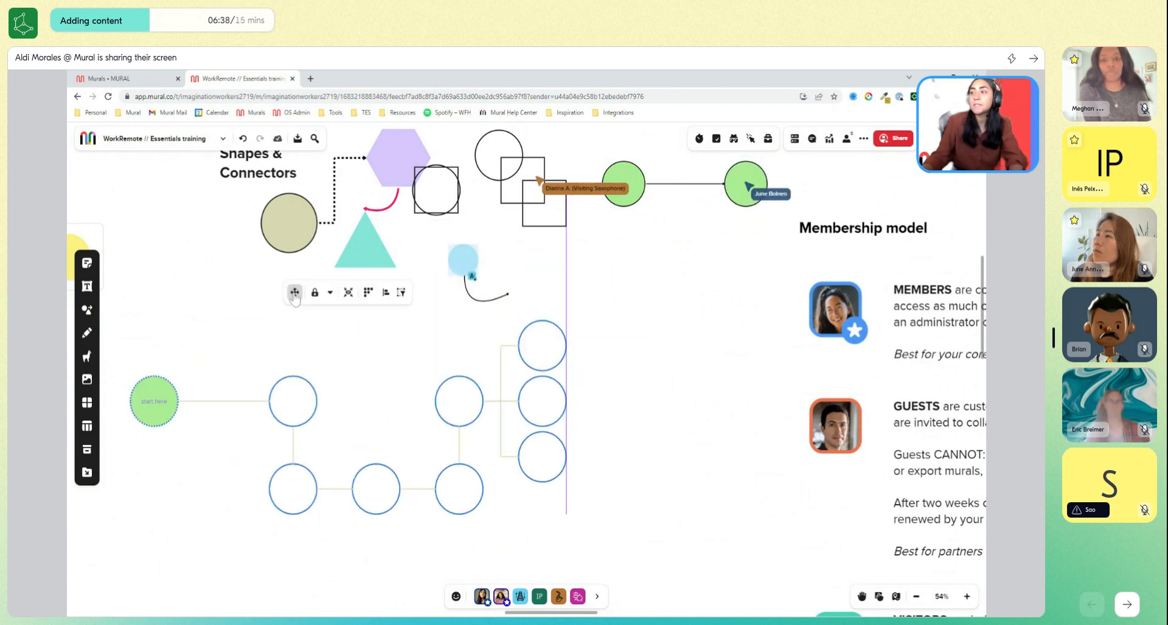
left_click_drag(679, 450, 727, 412)
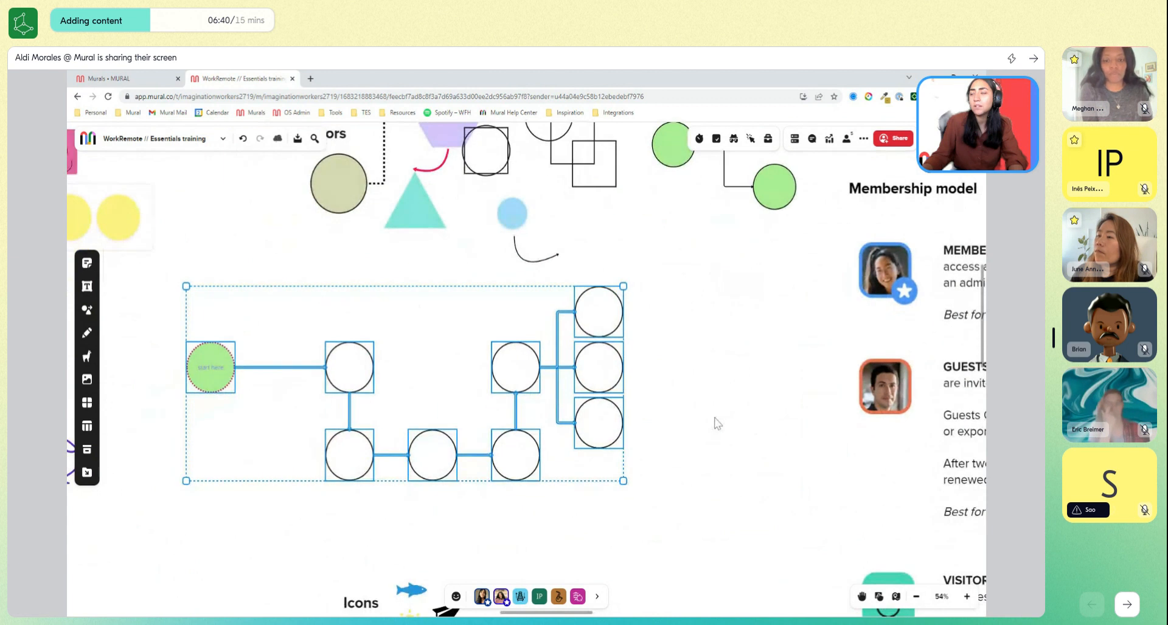
Narrow the selection of the circle diagram to its shapes only and fill all the circles light purple.
left_click(685, 490)
left_click_drag(664, 518, 184, 284)
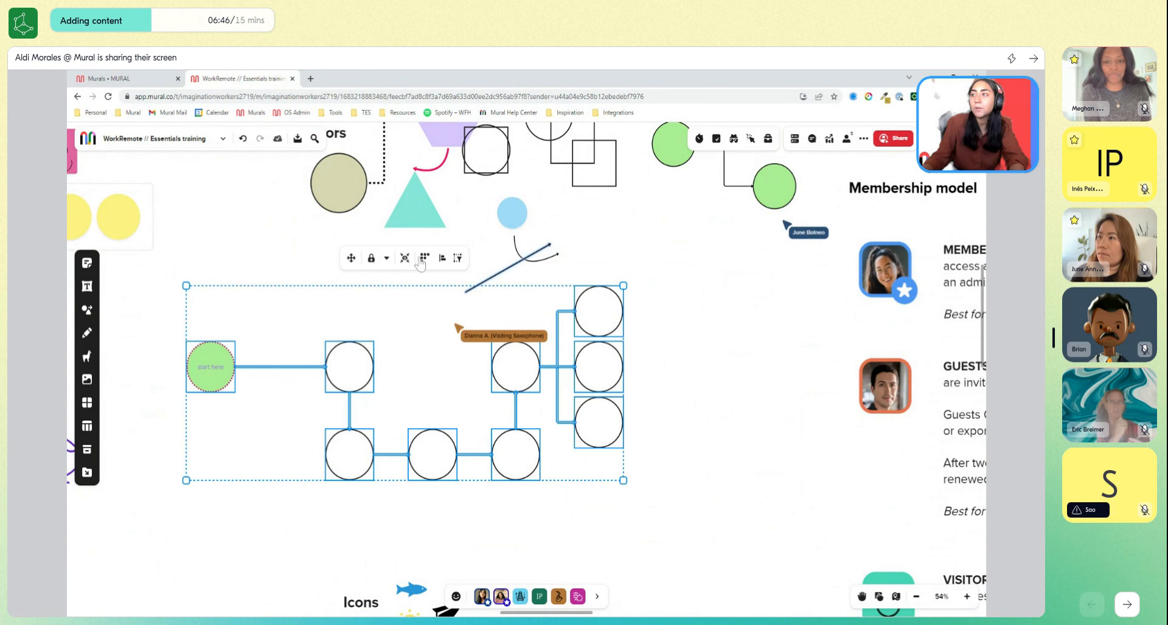
left_click(457, 259)
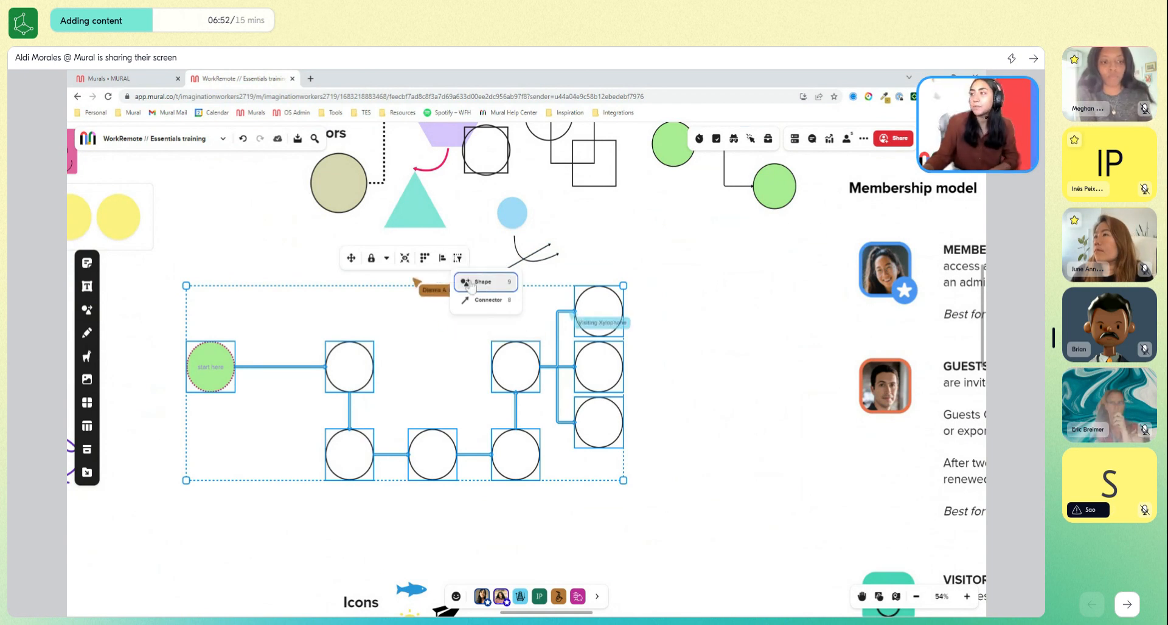
left_click(496, 284)
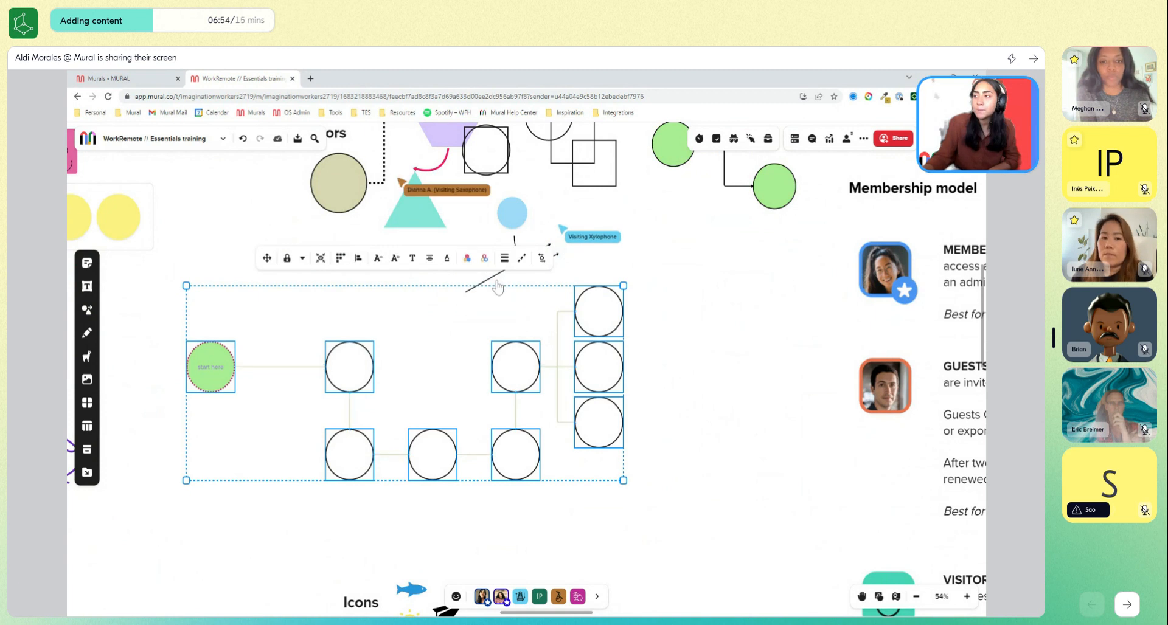
left_click(467, 258)
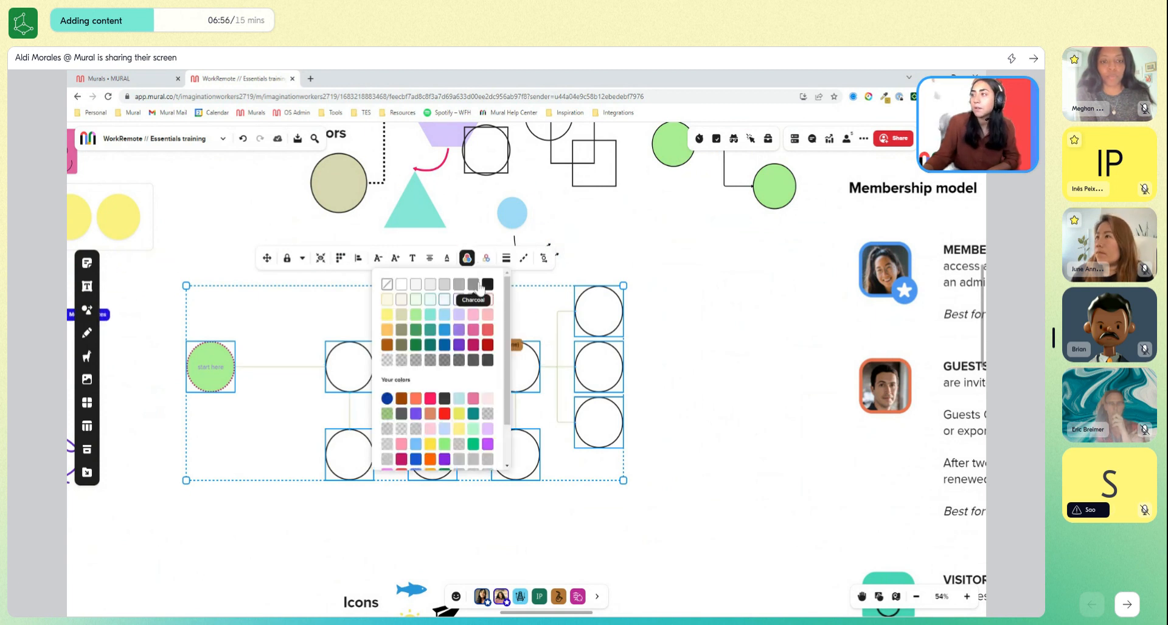
left_click(459, 315)
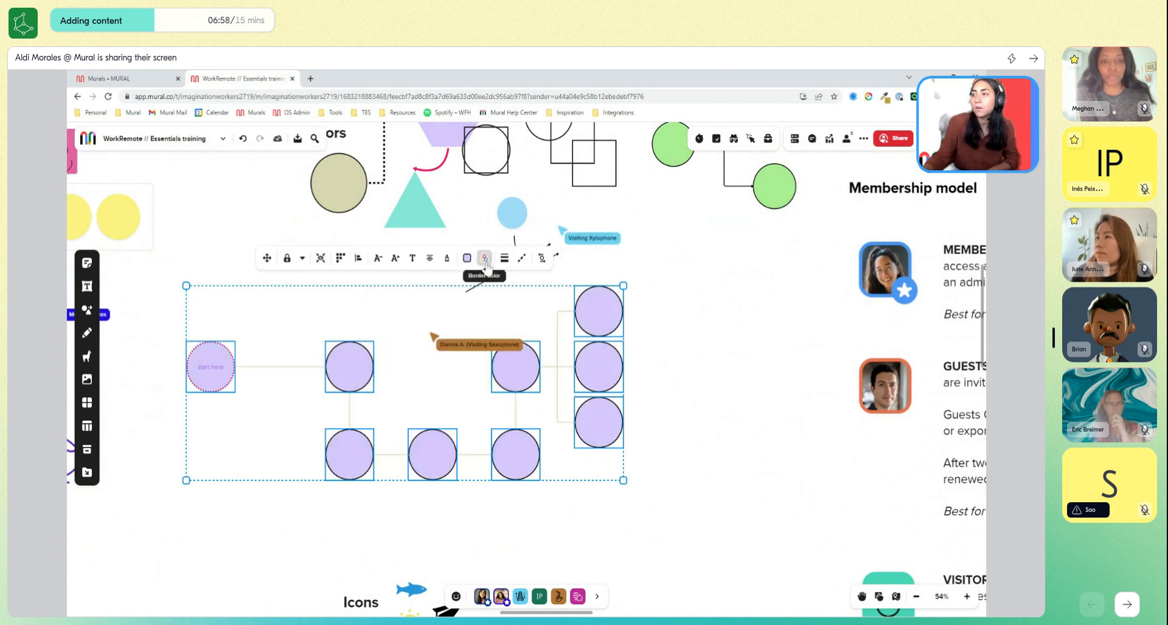
Give all the selected circles a dark magenta, dotted border.
left_click(484, 259)
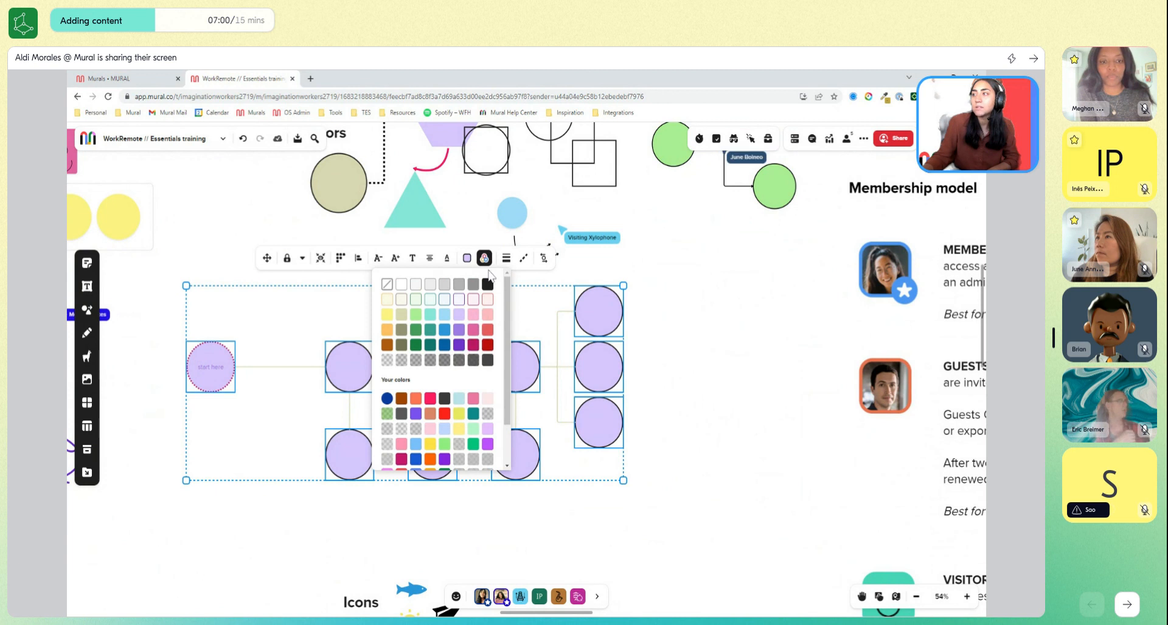
left_click(473, 344)
left_click(504, 258)
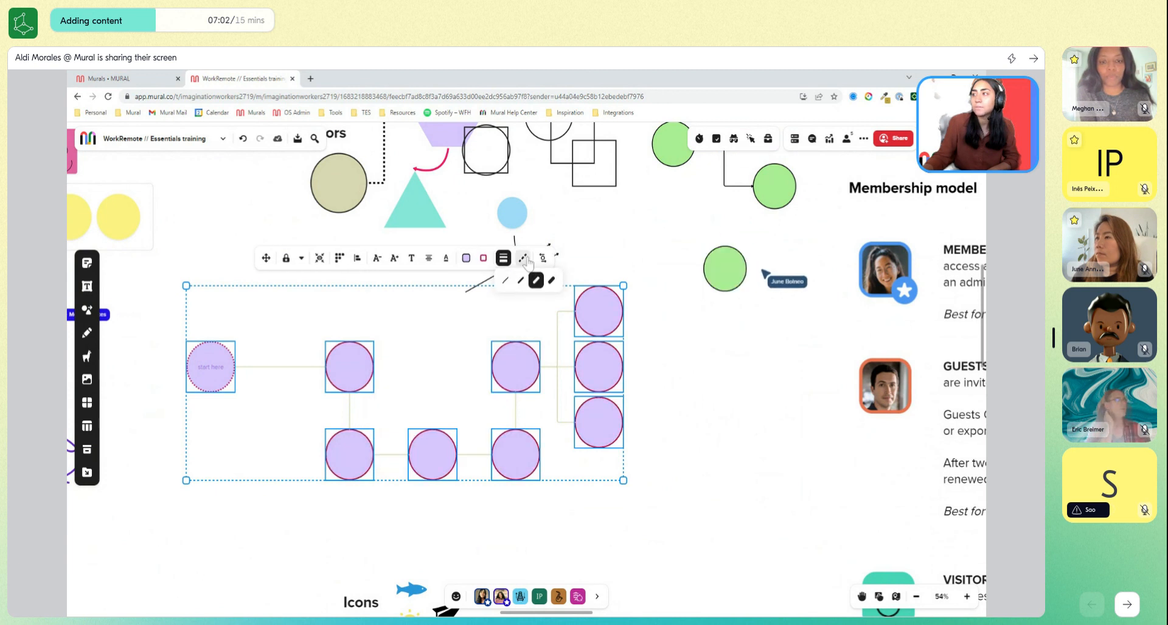
left_click(536, 280)
left_click(687, 448)
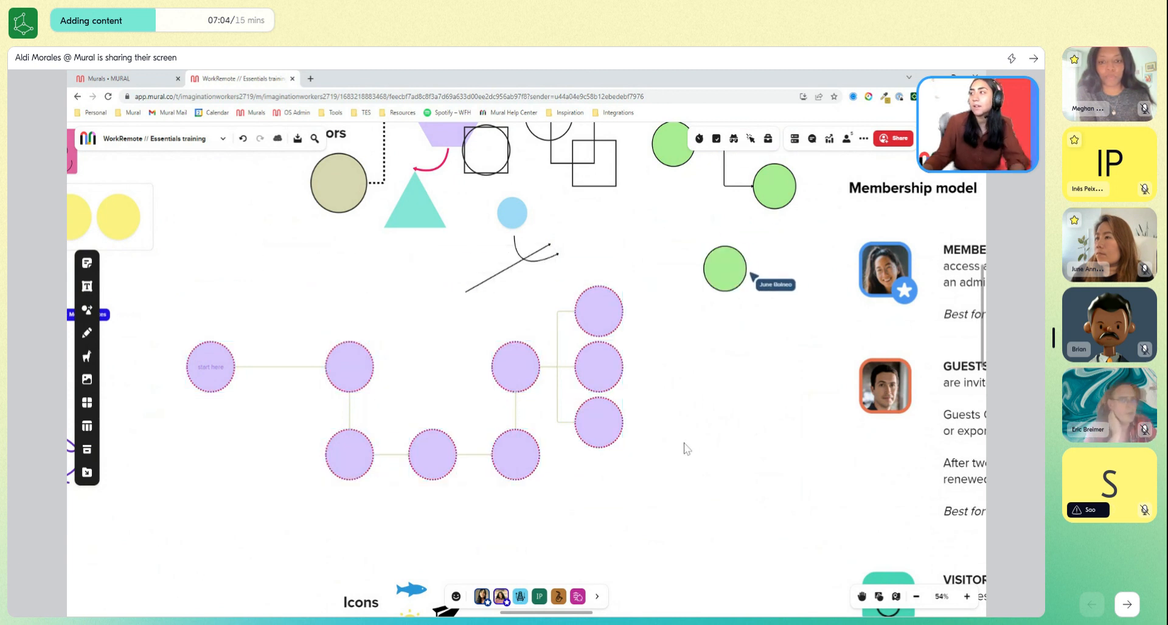
Select only the connectors of the circle diagram and make their lines dark red, dotted and thicker.
left_click_drag(659, 524, 173, 298)
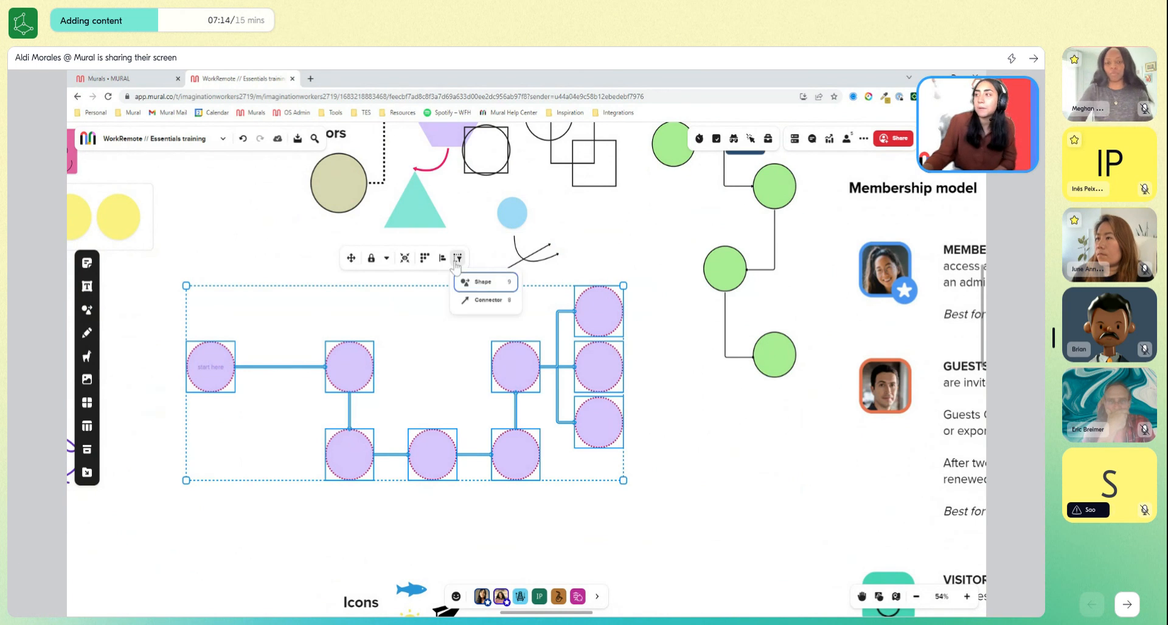
left_click(475, 301)
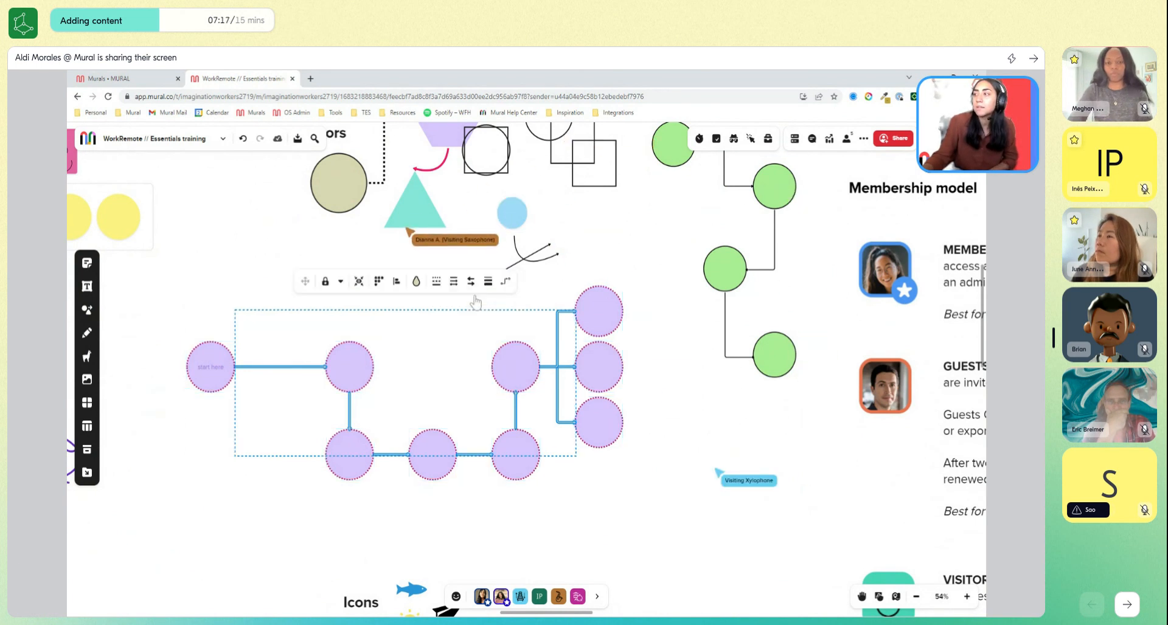
left_click(417, 283)
left_click(452, 369)
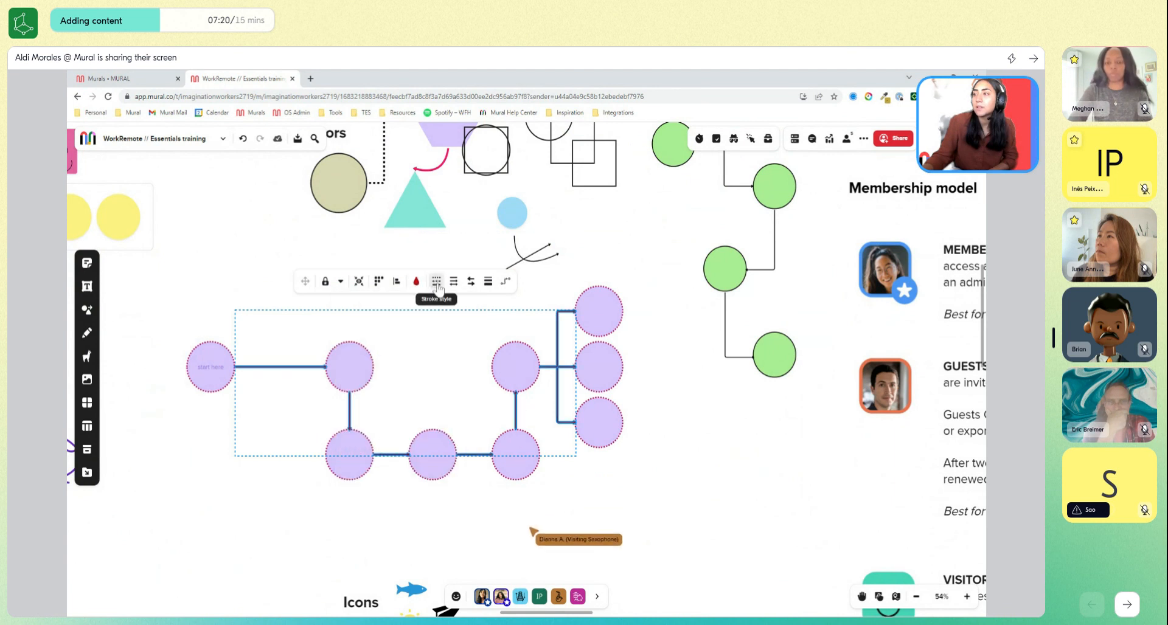
left_click(436, 281)
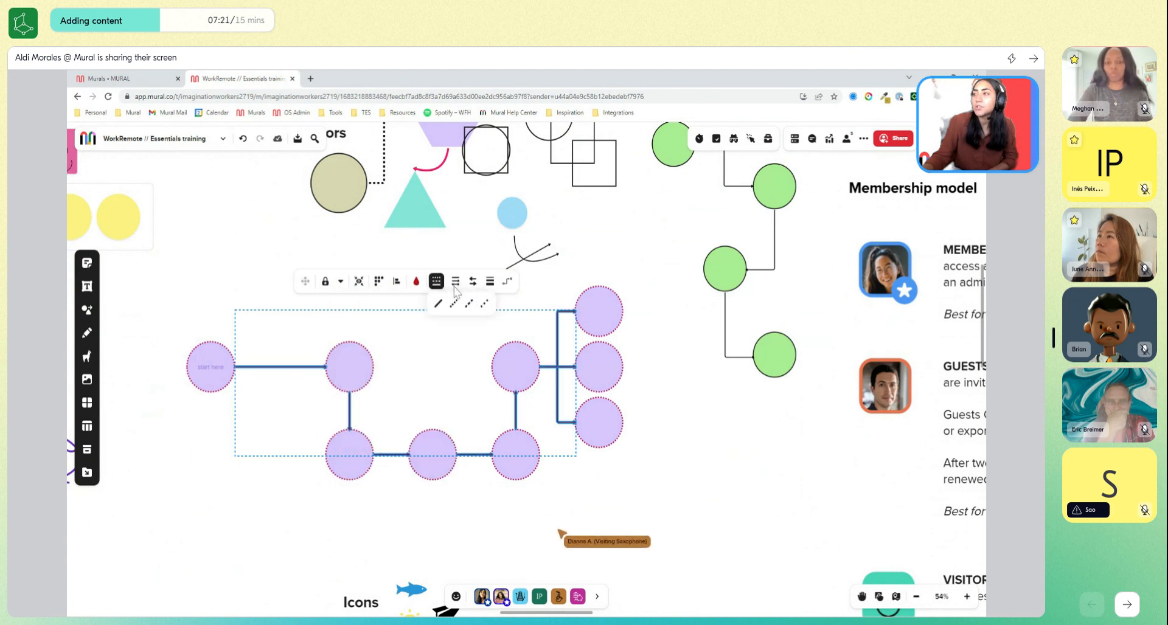
left_click(488, 282)
left_click(519, 305)
left_click(649, 421)
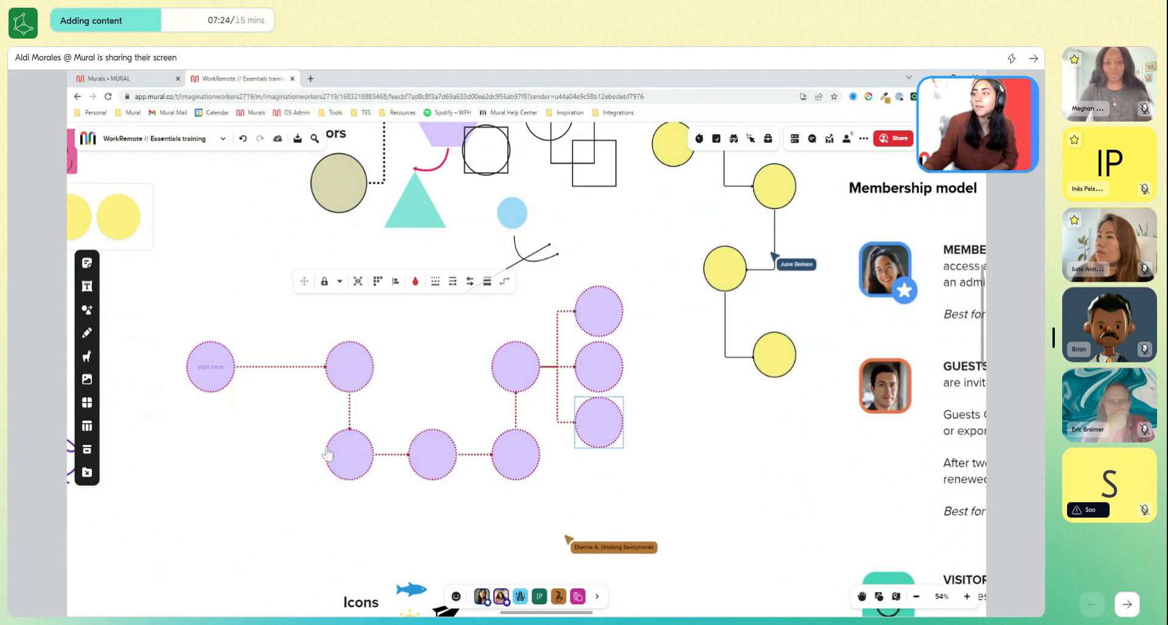
Label the diagram's first connector "this way" and the circle it leads to "step 1".
left_click(274, 367)
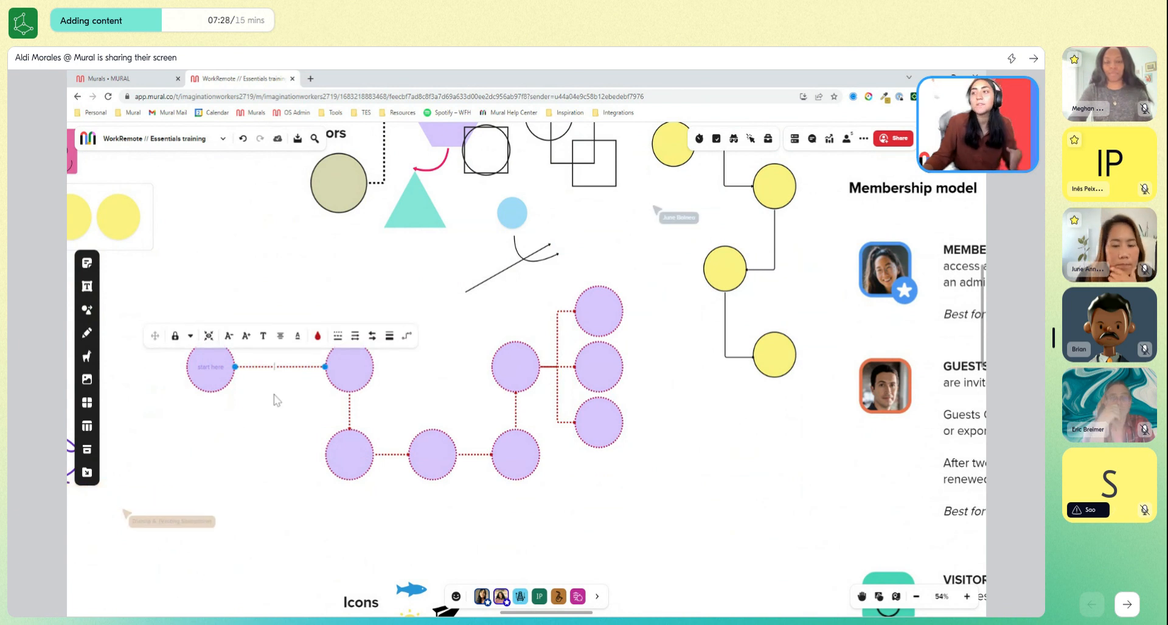
left_click(348, 368)
type("step 1")
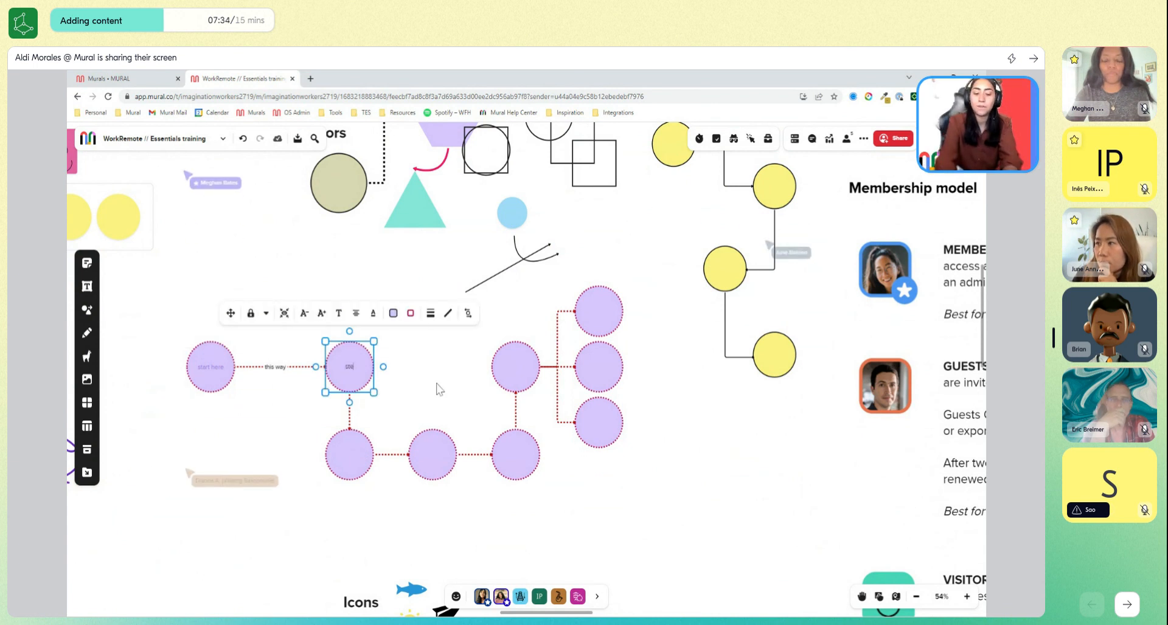
left_click(635, 531)
Bring the Drawing area into view and ask the participants to follow.
scroll(633, 531, "down", 3)
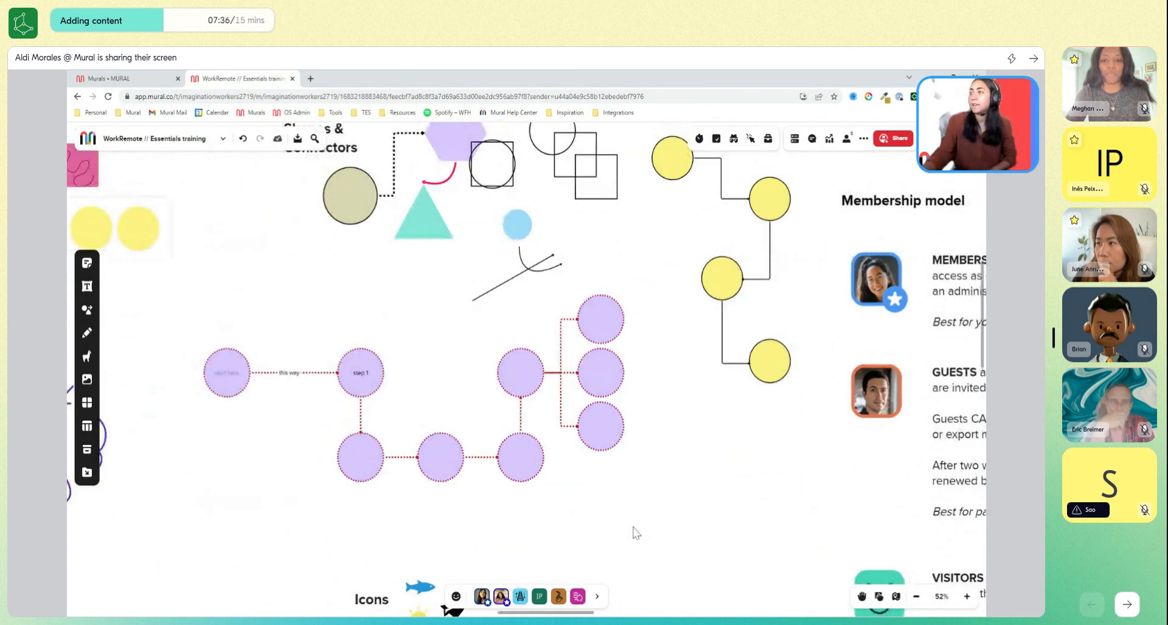
left_click_drag(627, 533, 647, 550)
scroll(646, 550, "down", 2)
scroll(330, 538, "down", 1)
mouse_move(330, 538)
left_mouse_down()
mouse_move(432, 461)
mouse_move(433, 418)
mouse_move(495, 347)
mouse_move(553, 364)
left_mouse_up()
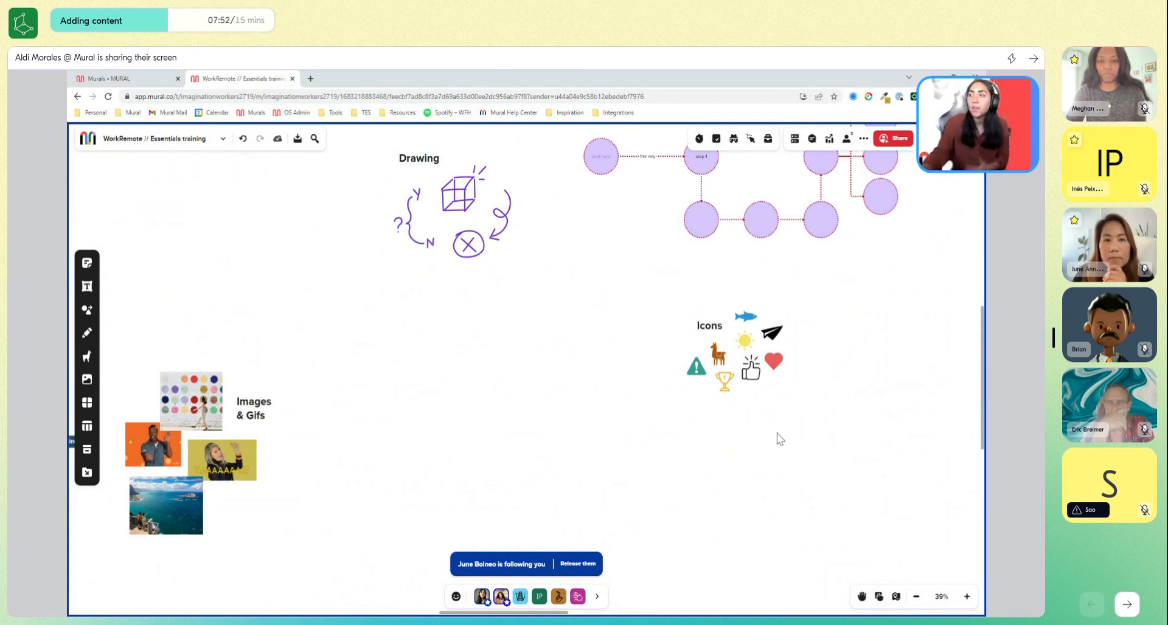
scroll(440, 150, "up", 3)
mouse_move(482, 596)
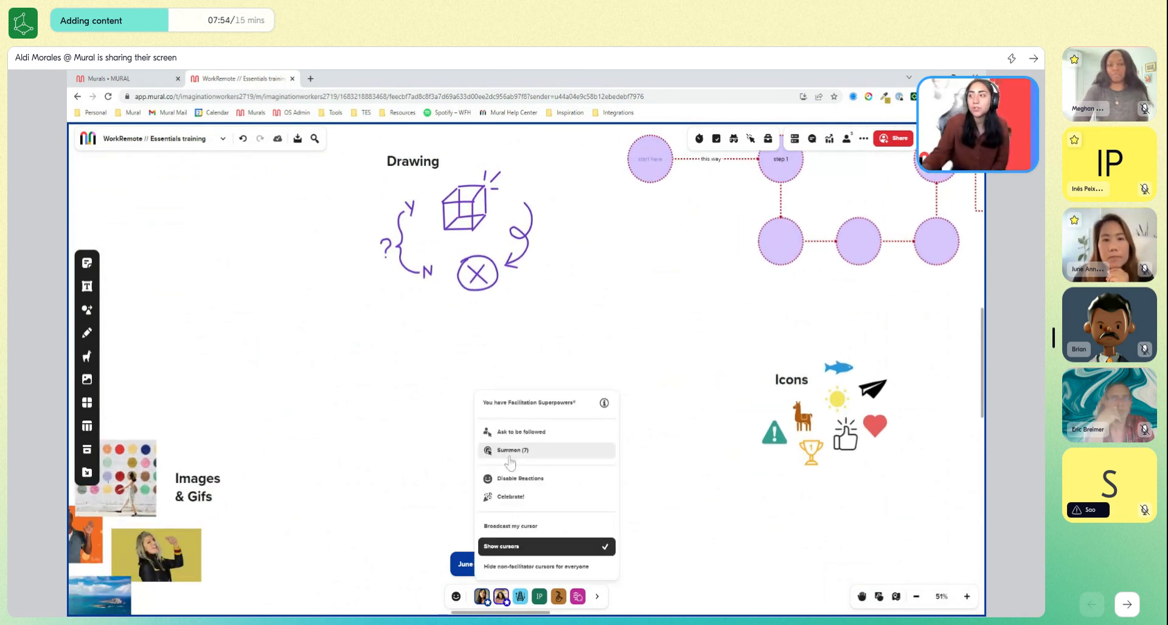
left_click(510, 433)
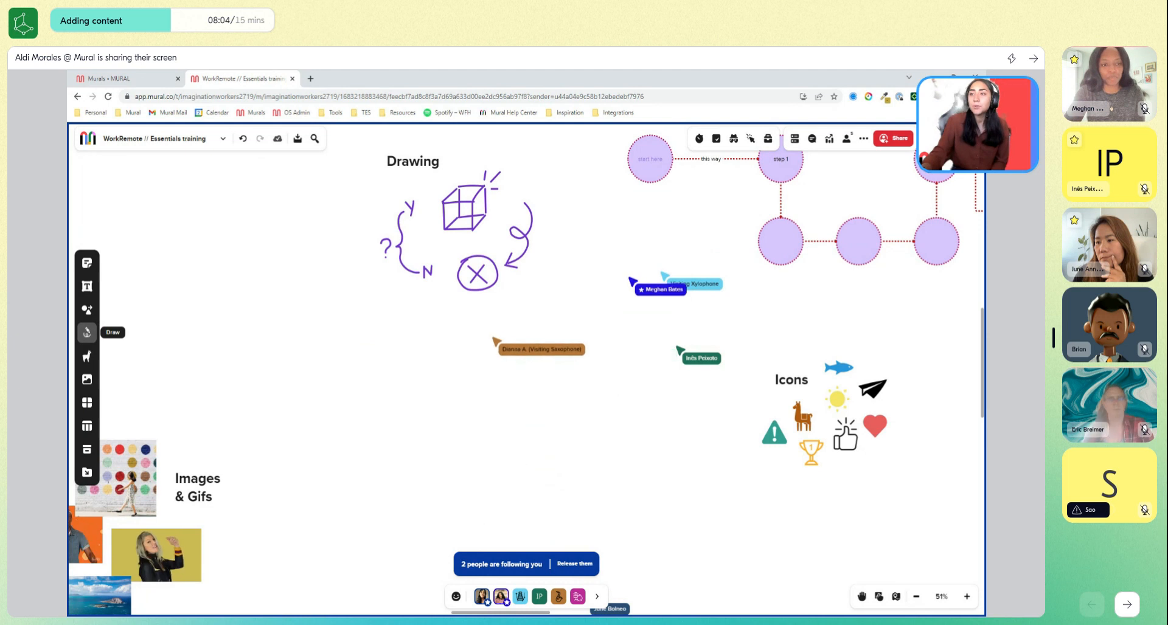
Sketch a tree trunk from two curved brown pen lines in the empty space beside the purple drawings.
left_click(87, 332)
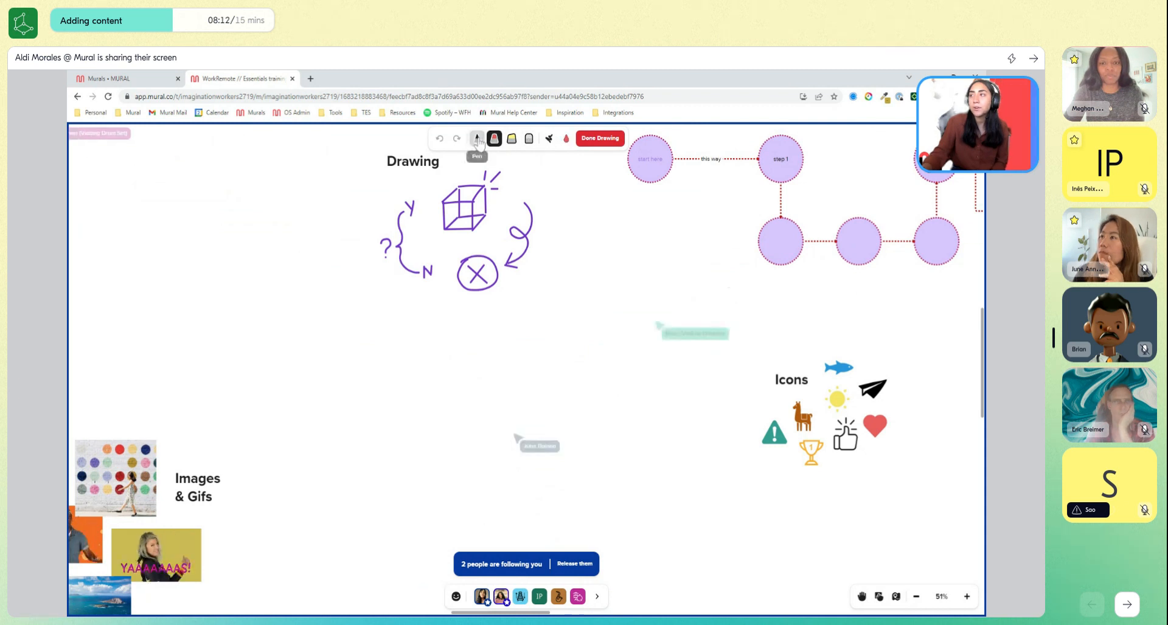
left_click(566, 140)
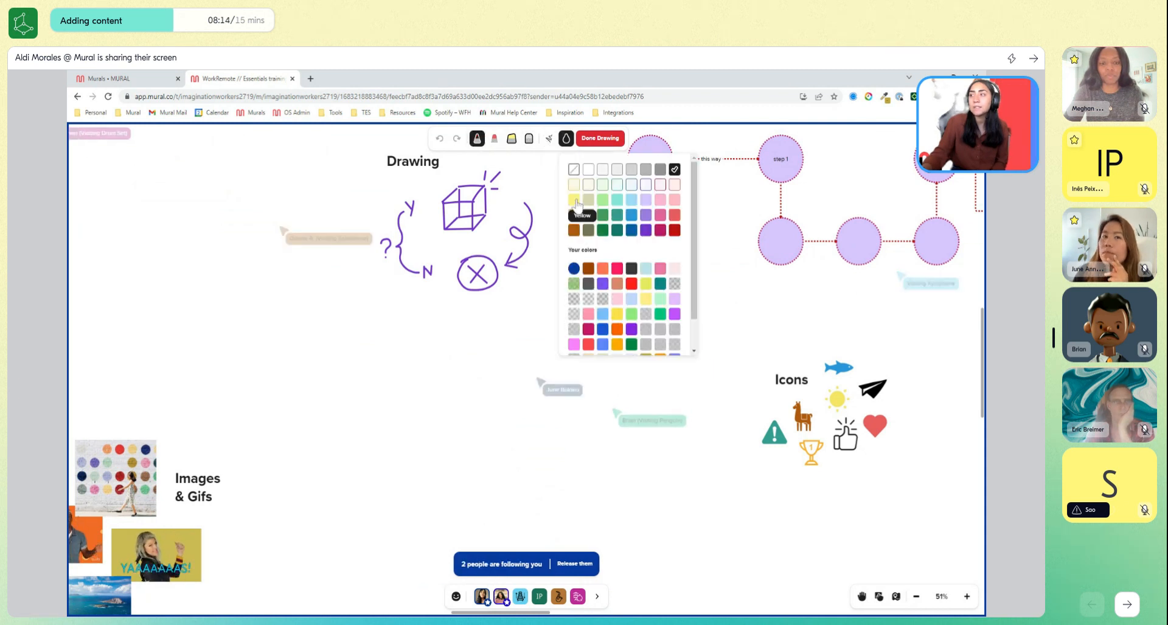
left_click(573, 231)
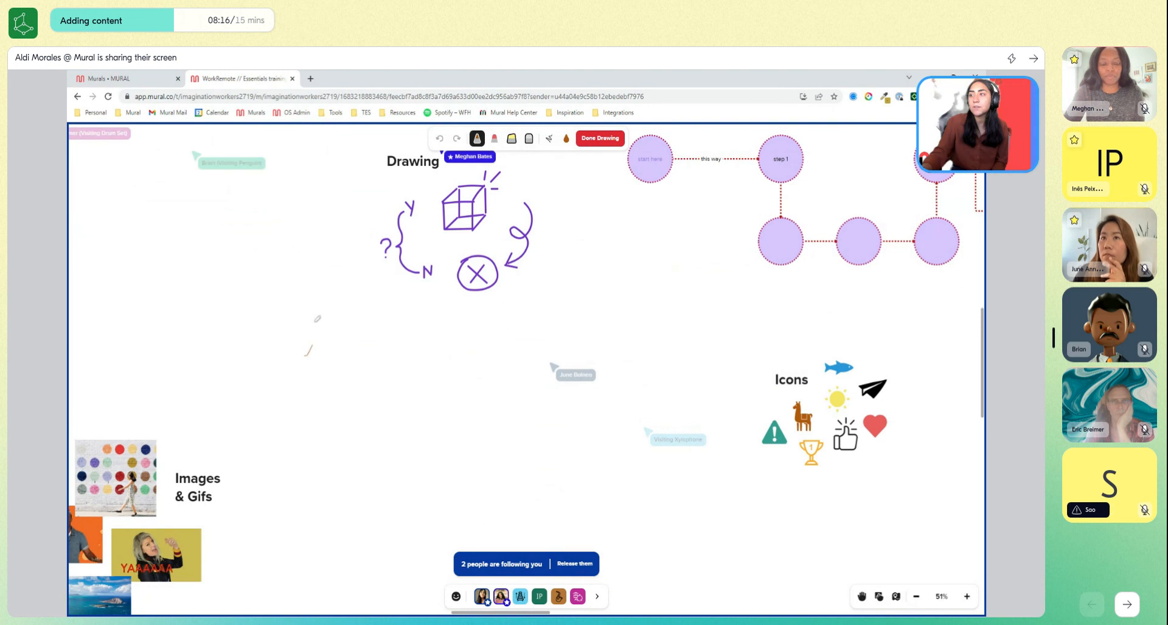
left_click_drag(334, 334, 342, 355)
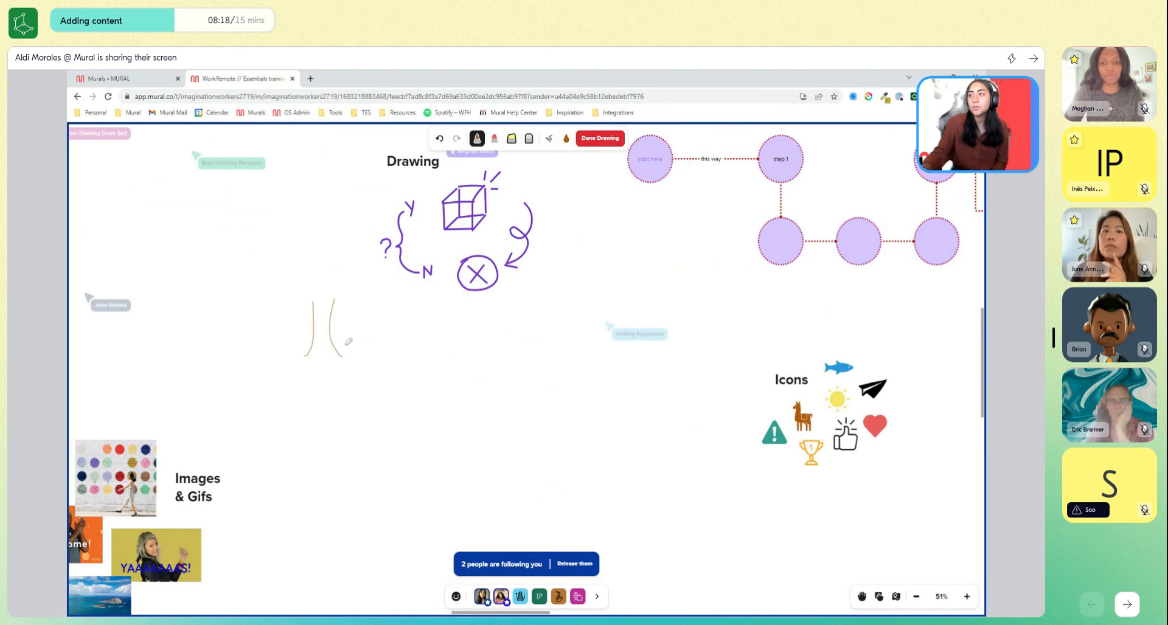
Draw a dark green wavy crown around the top of the tree trunk and finish the drawing.
left_click(566, 139)
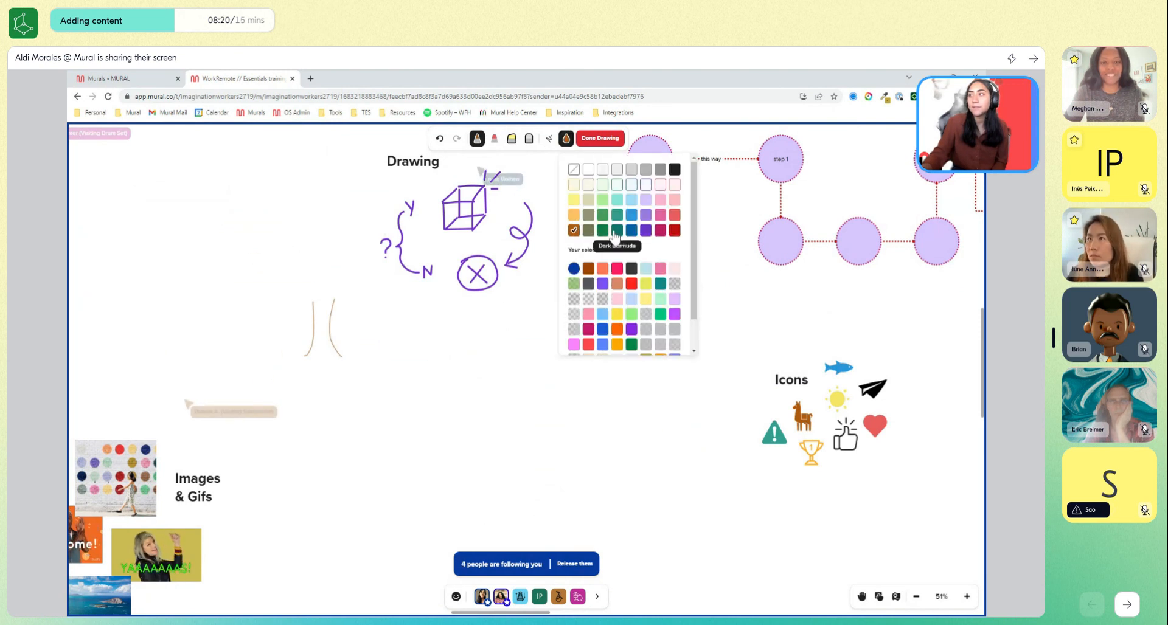
left_click(602, 230)
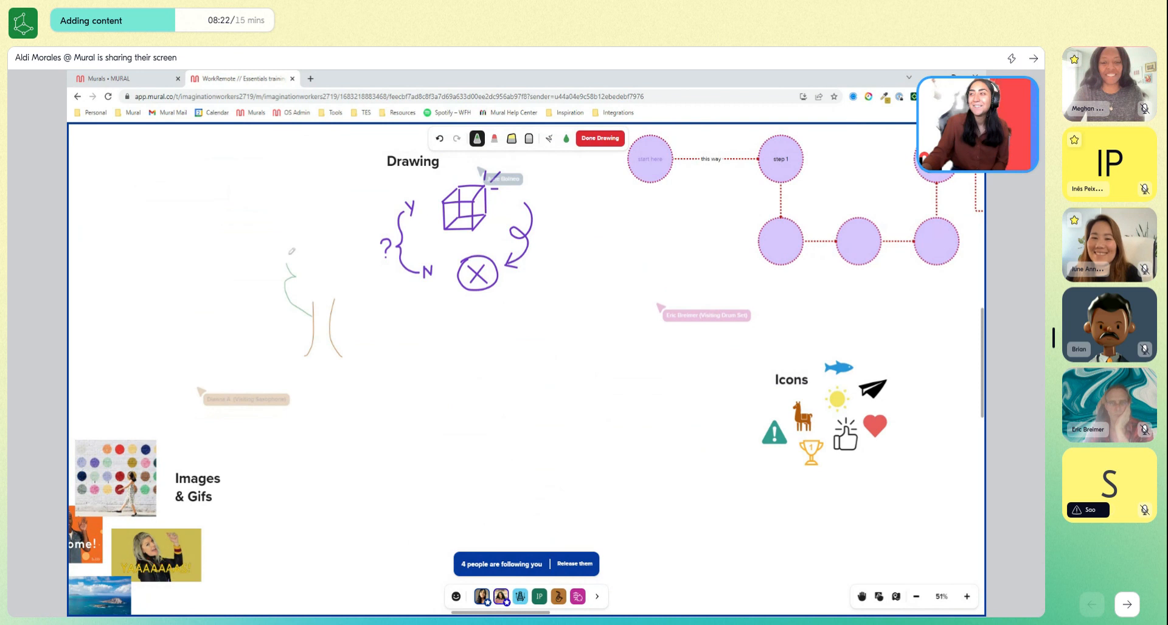
left_click_drag(364, 258, 327, 296)
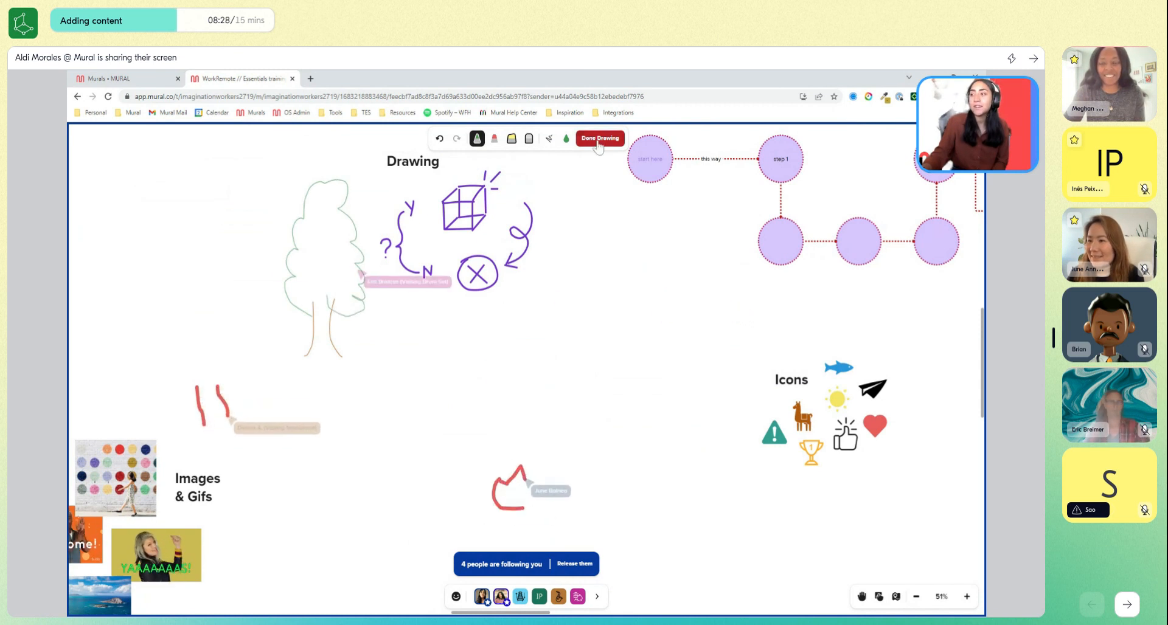
left_click(599, 139)
Shrink the tree drawing and position it next to the purple question mark sketch.
left_click(358, 235)
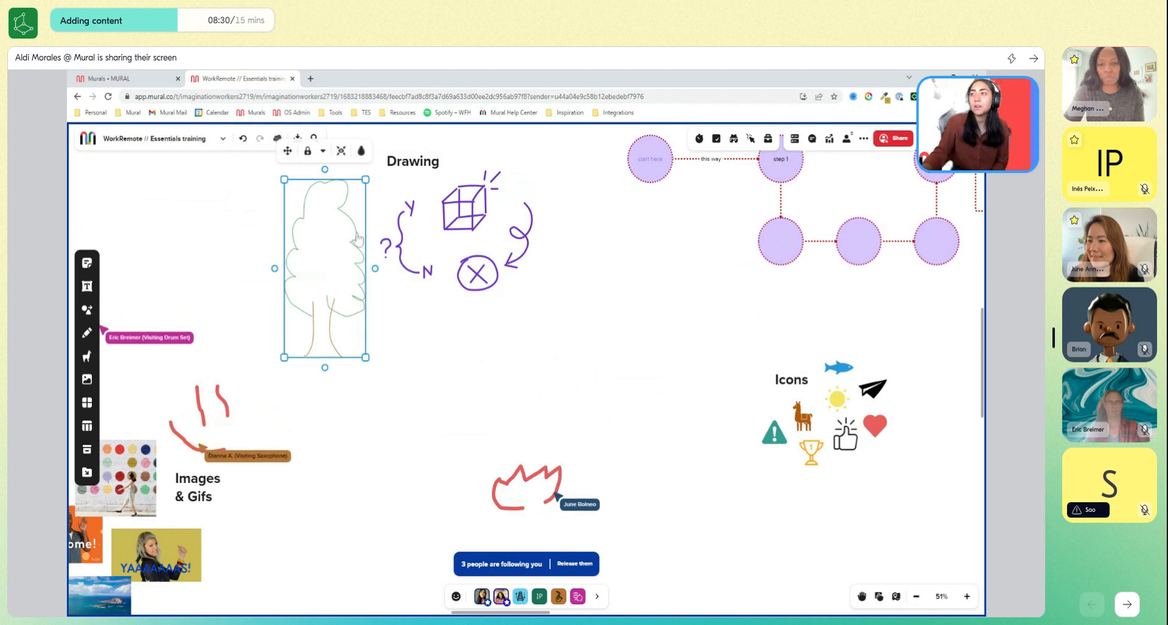
mouse_move(357, 234)
left_mouse_down()
mouse_move(433, 247)
mouse_move(492, 214)
mouse_move(359, 222)
left_mouse_up()
left_click_drag(286, 164, 295, 243)
left_click(564, 256)
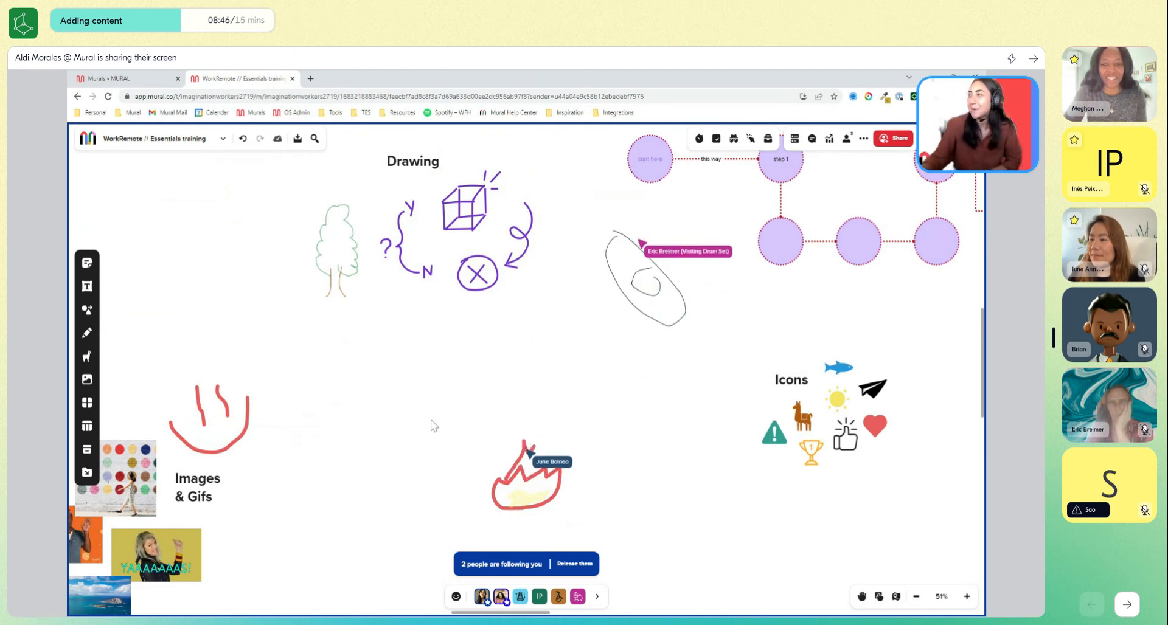
Move the red smiley sketch from above the Images & Gifs heading up beside the tree drawing.
scroll(430, 419, "down", 4)
left_click_drag(427, 403, 432, 378)
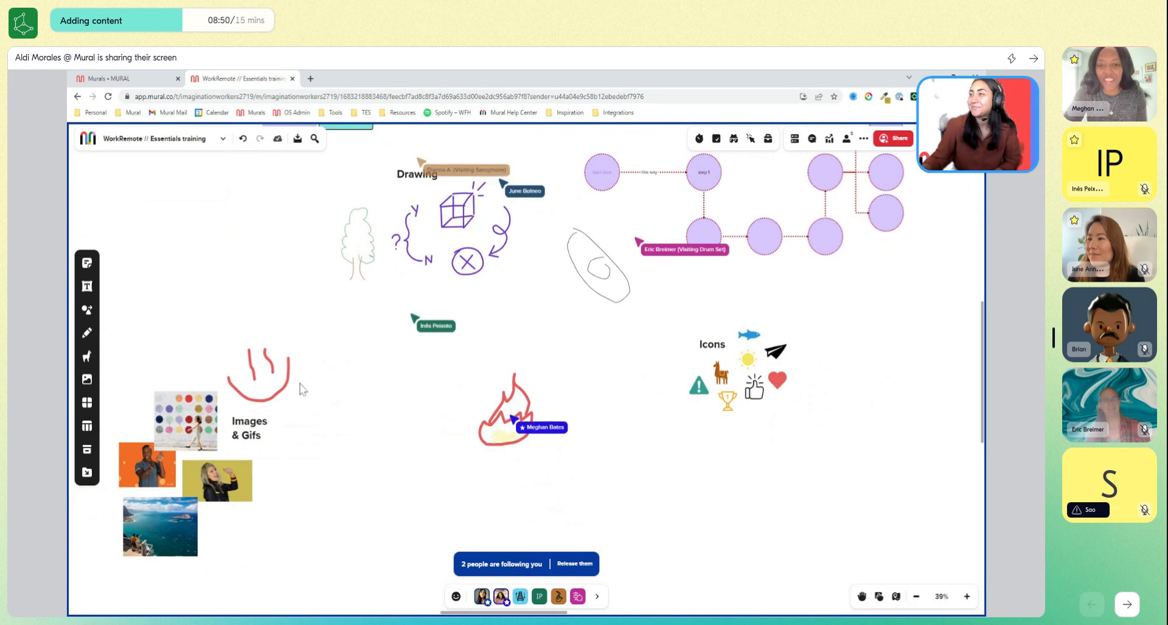
left_click(275, 380)
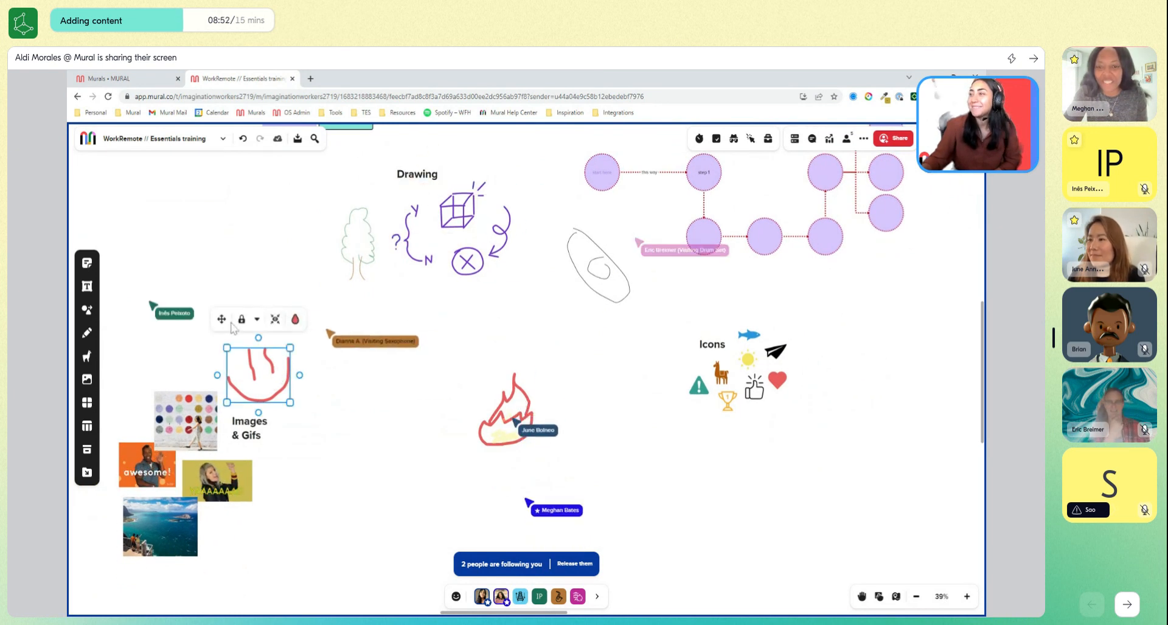
left_click_drag(224, 323, 254, 203)
left_click(635, 472)
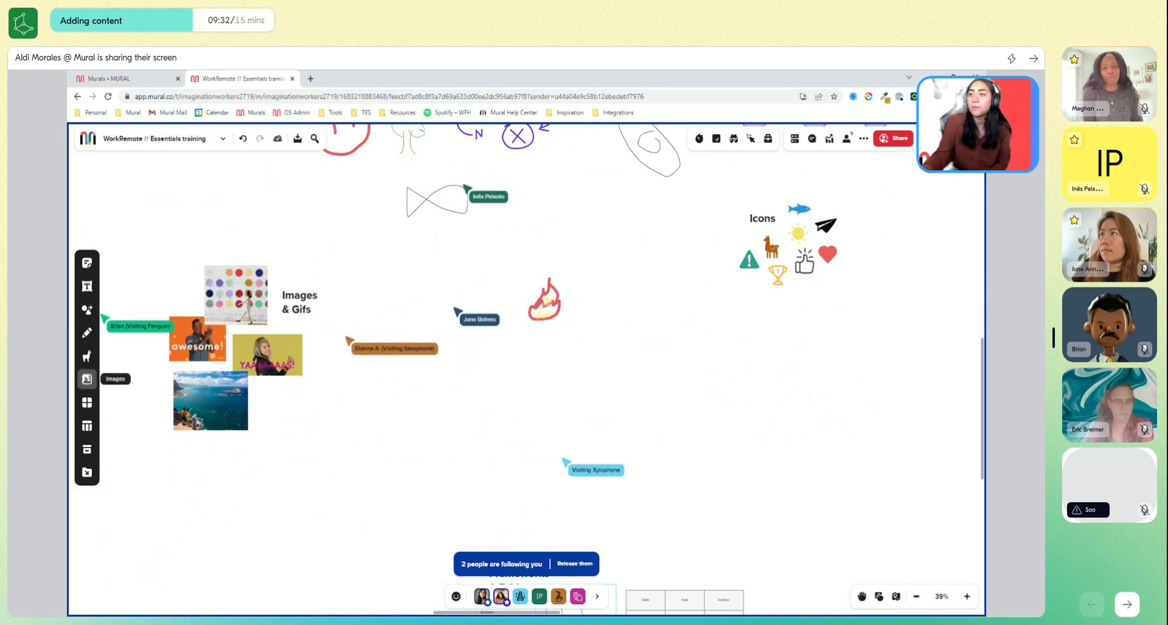
Search the web images for "buenos aires" and place the pink-sky obelisk photo beside the existing Images & Gifs pictures.
left_click(87, 381)
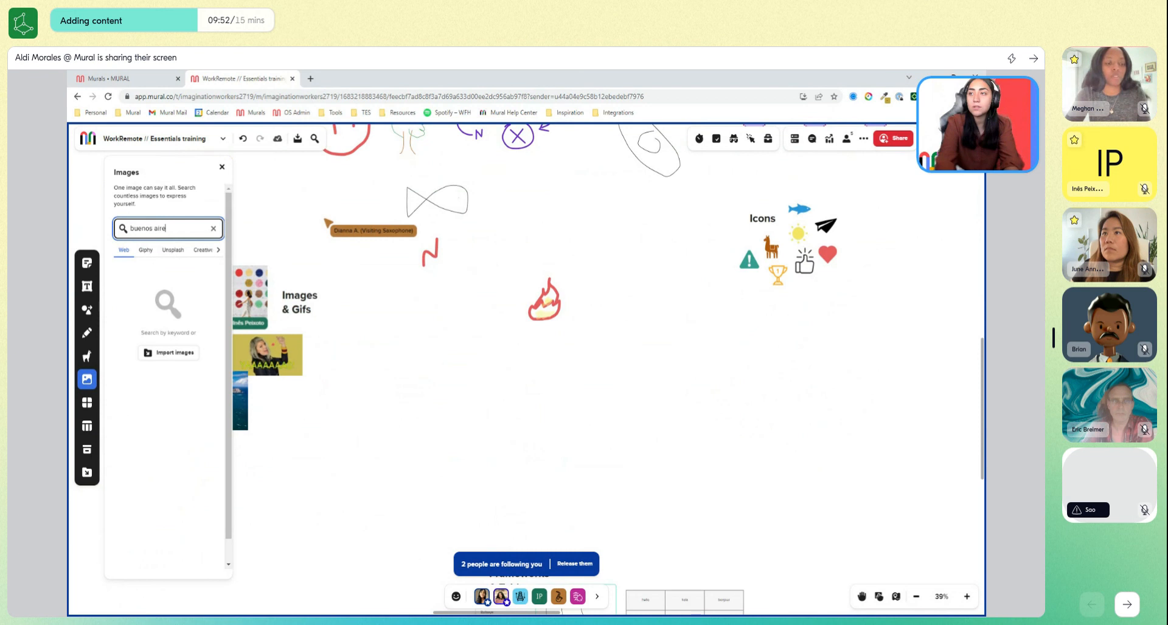
key("Return")
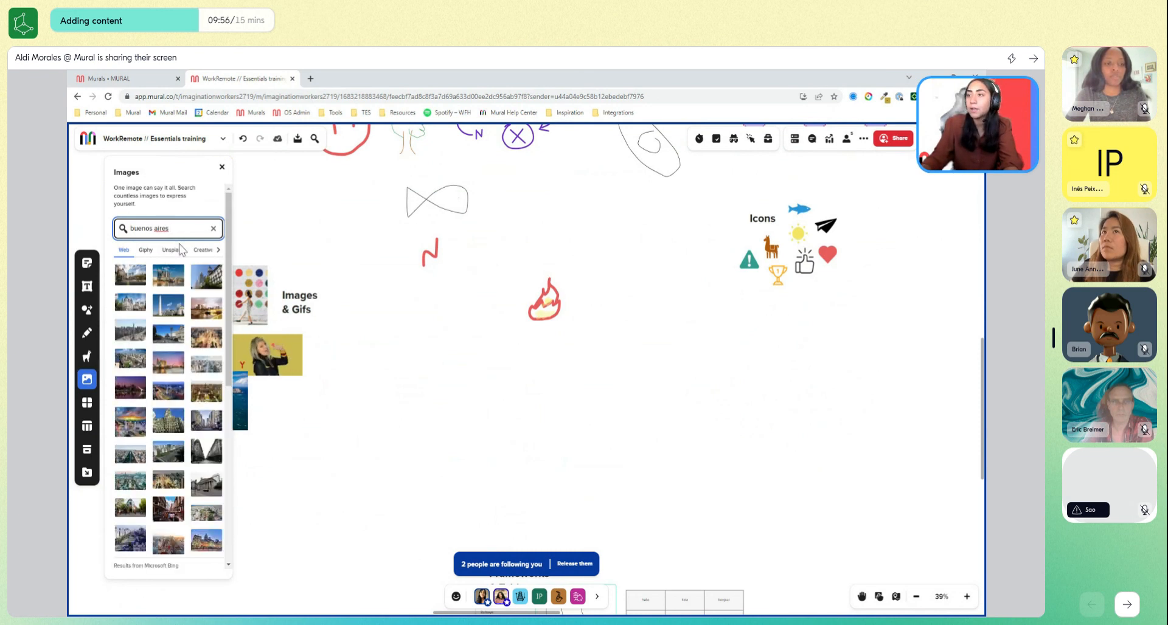
scroll(140, 450, "down", 5)
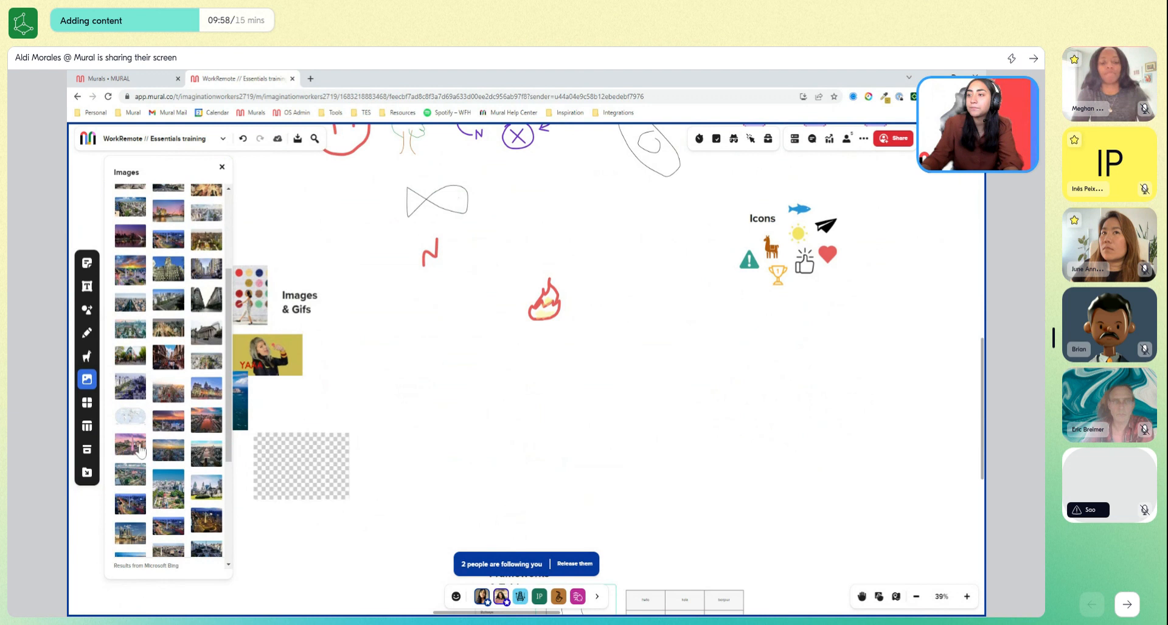
left_click_drag(140, 450, 454, 426)
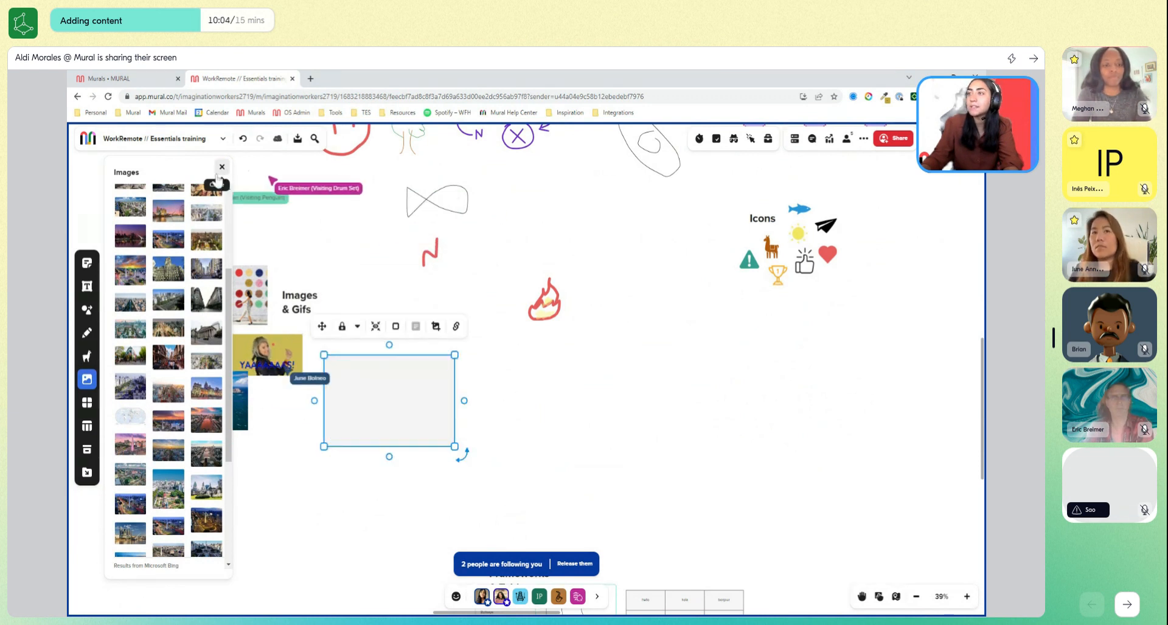
scroll(204, 210, "up", 2)
scroll(204, 210, "up", 1)
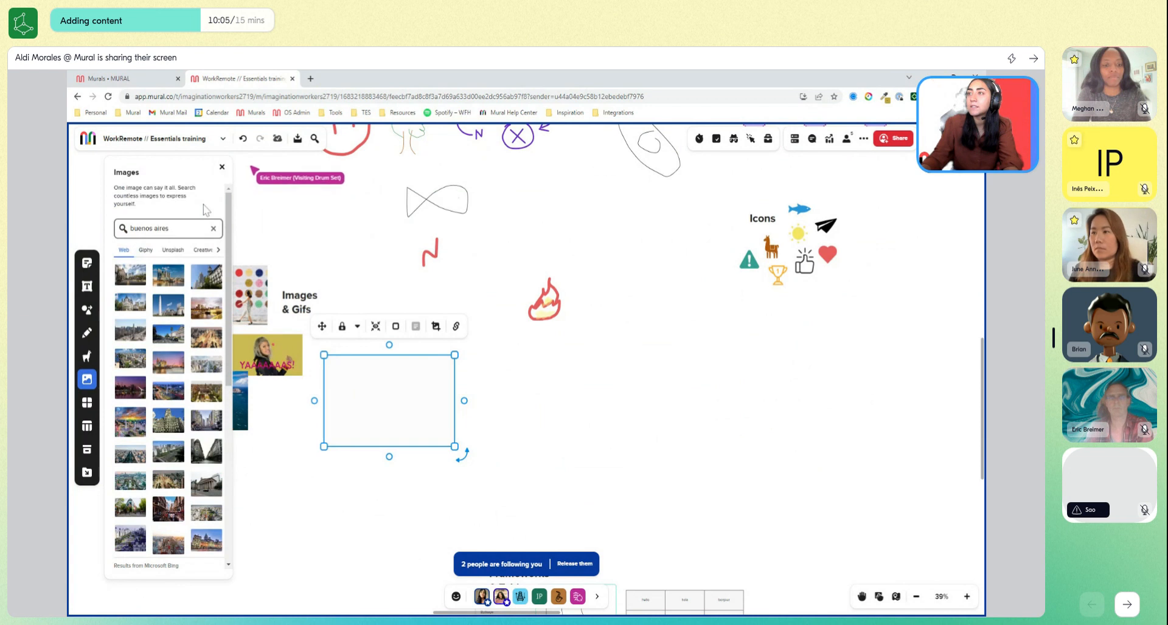
left_click(221, 169)
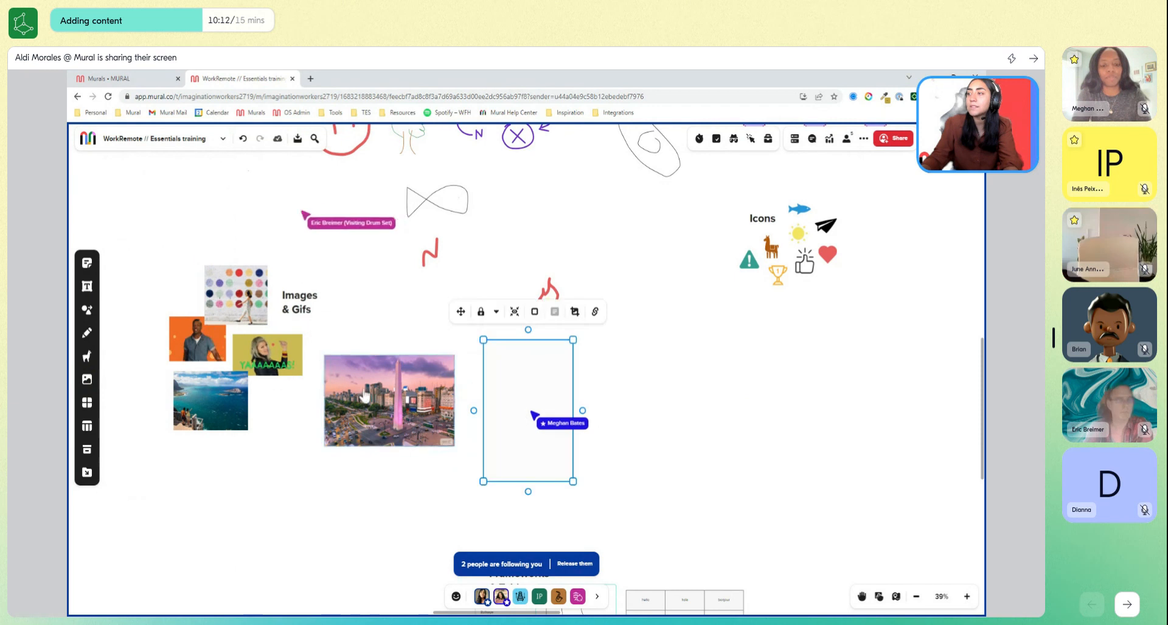
Add a round yellow sticky note reading "Buenos Aires!" and position it over the obelisk photo's lower-left corner.
double_click(291, 469)
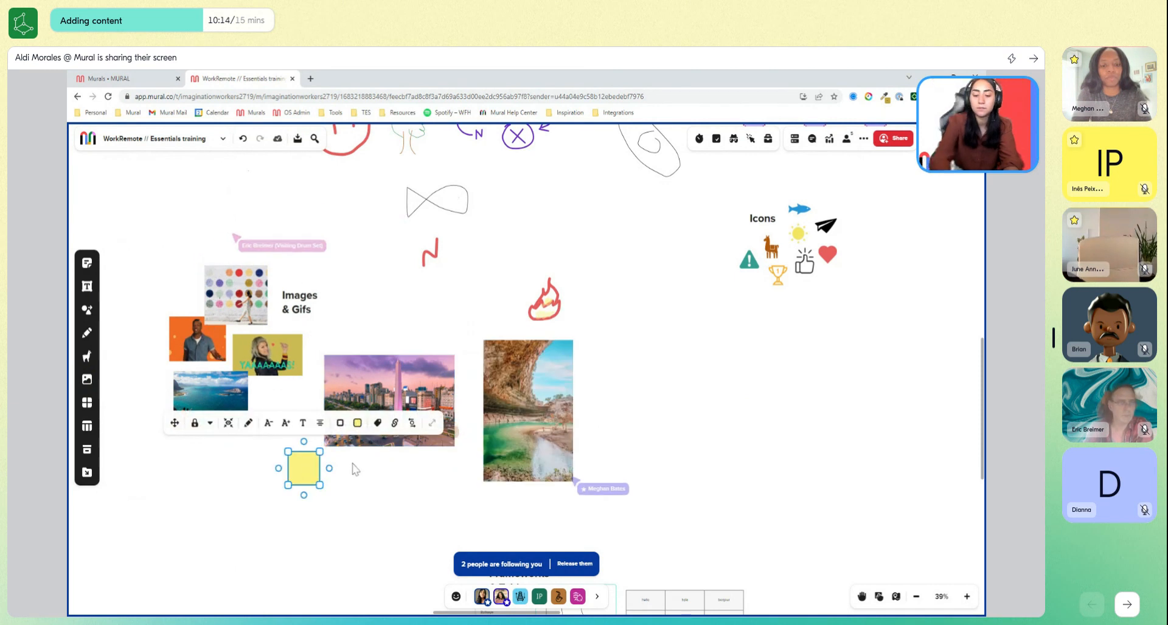
type("Buenos Aires!")
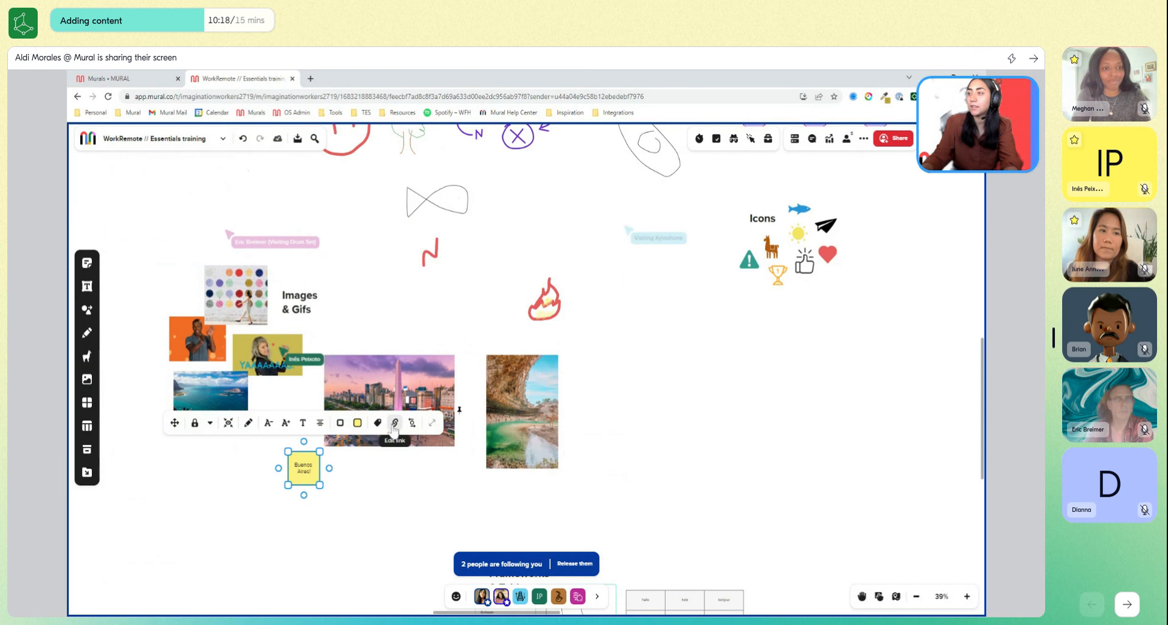
left_click(412, 423)
left_click(464, 453)
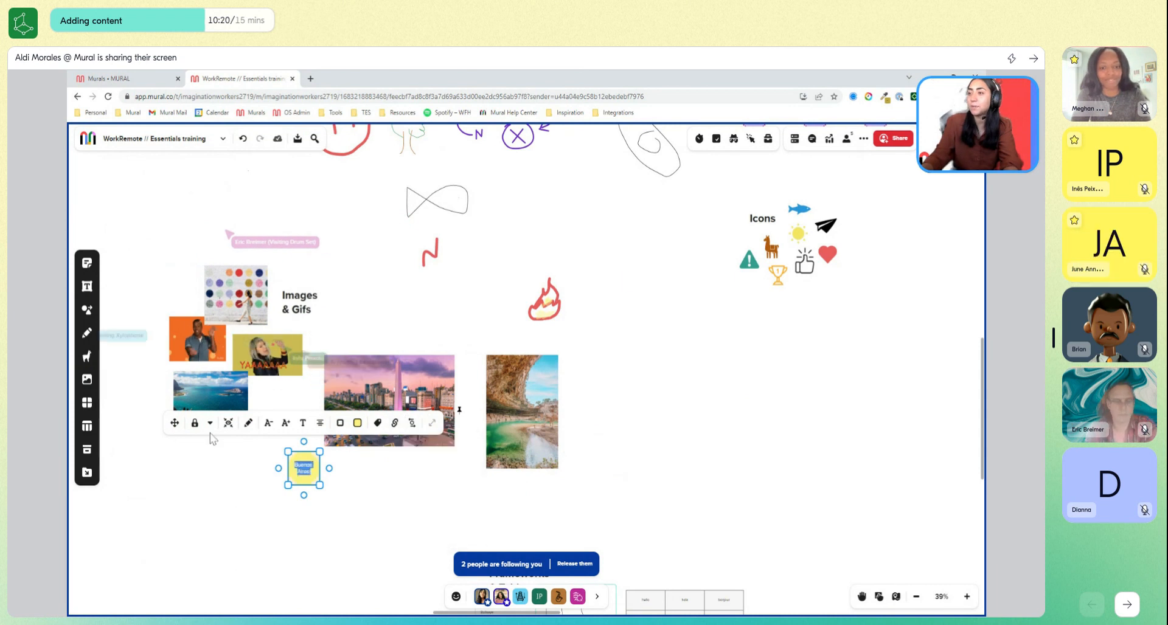
left_click_drag(175, 422, 188, 413)
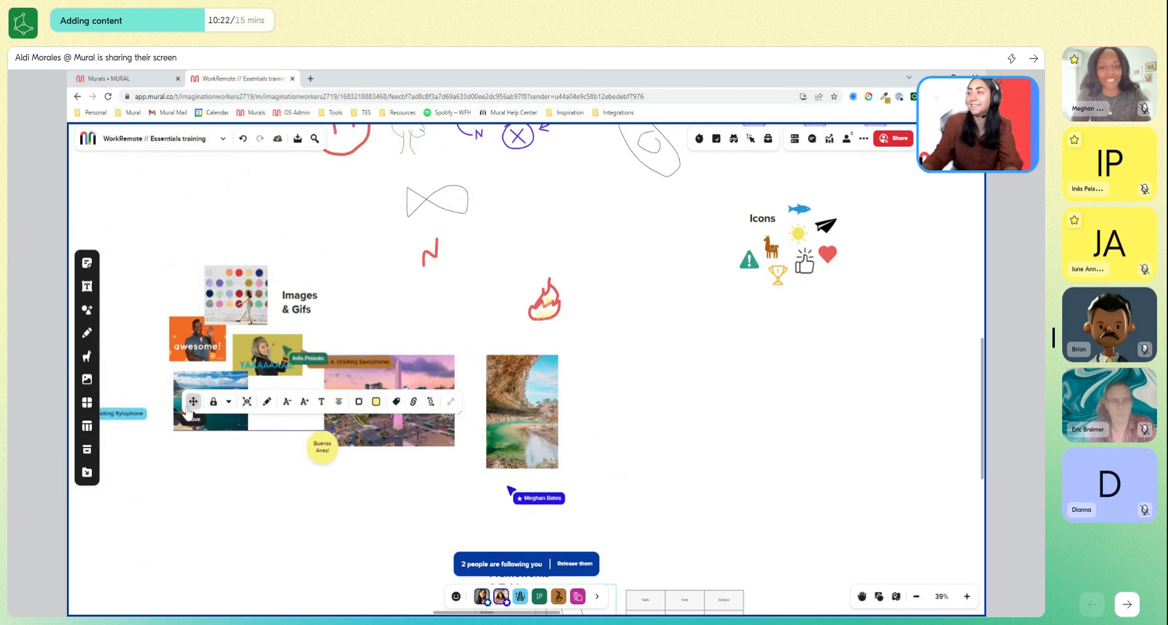
left_click(337, 536)
left_click(325, 452)
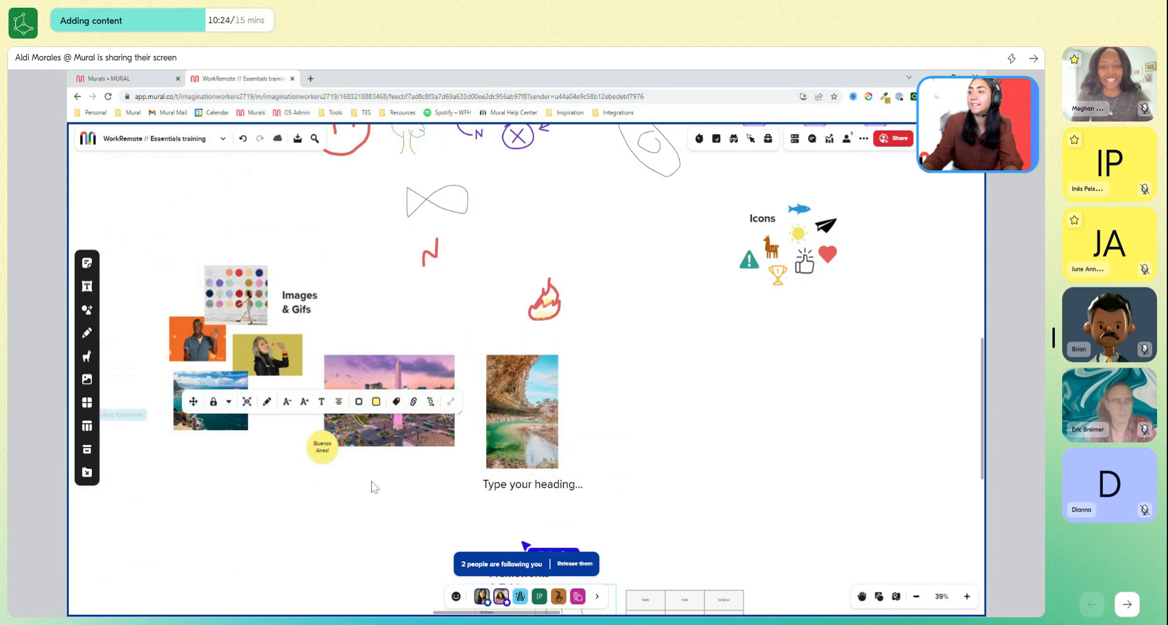
Change the fill of the round "Buenos Aires!" sticky note to dark magenta.
left_click_drag(374, 487, 325, 436)
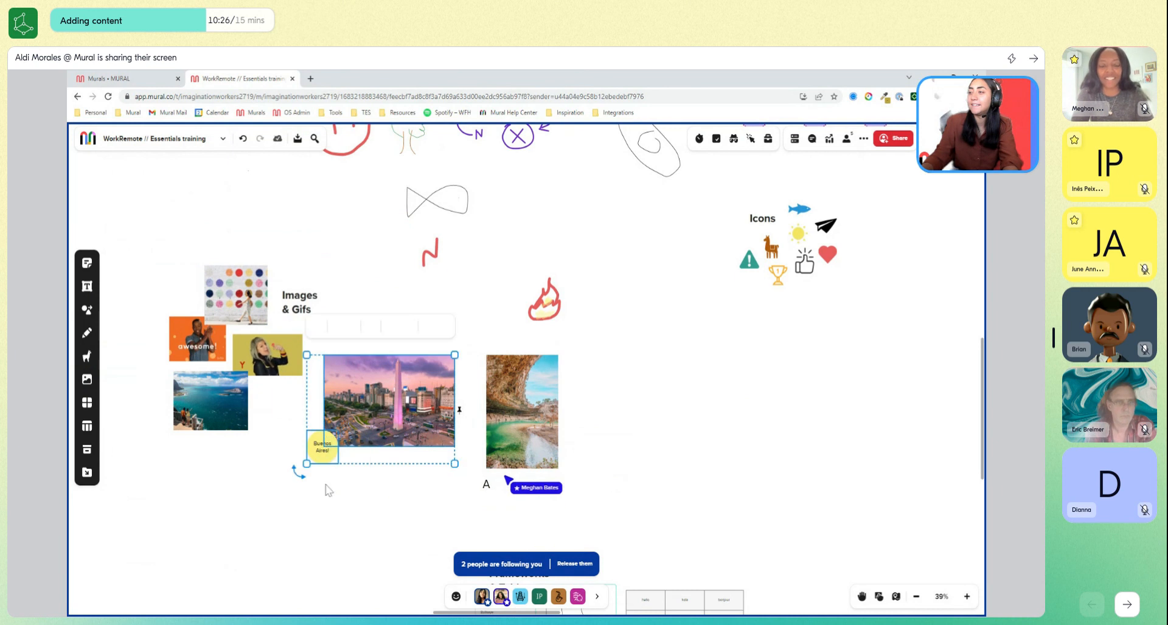
left_click(325, 454)
left_click(376, 401)
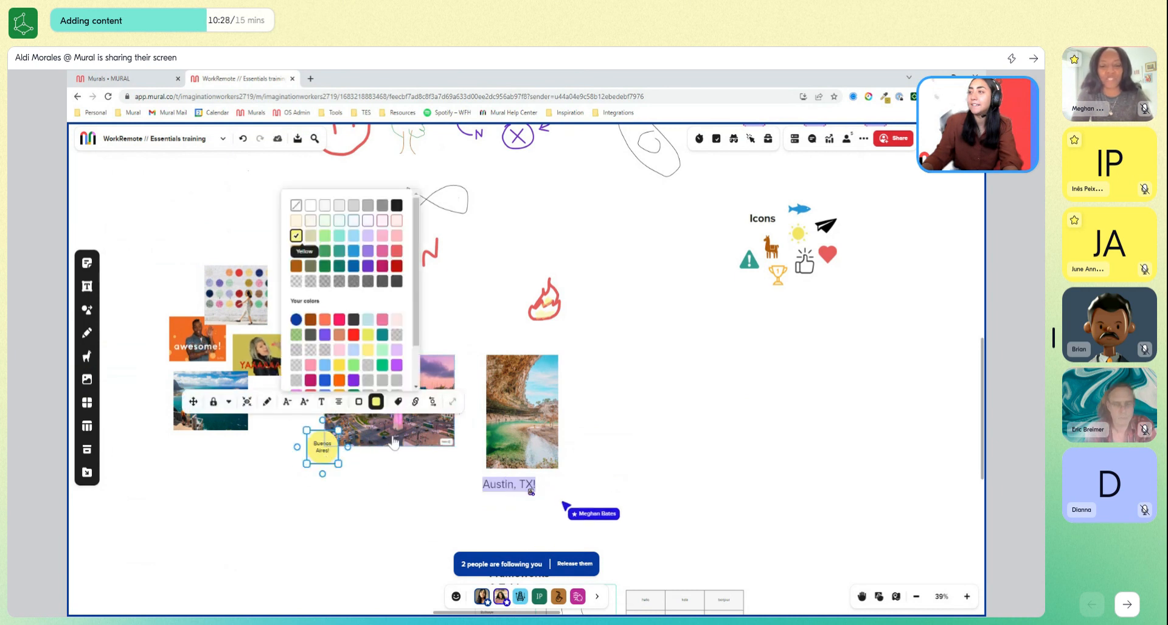
left_click(382, 266)
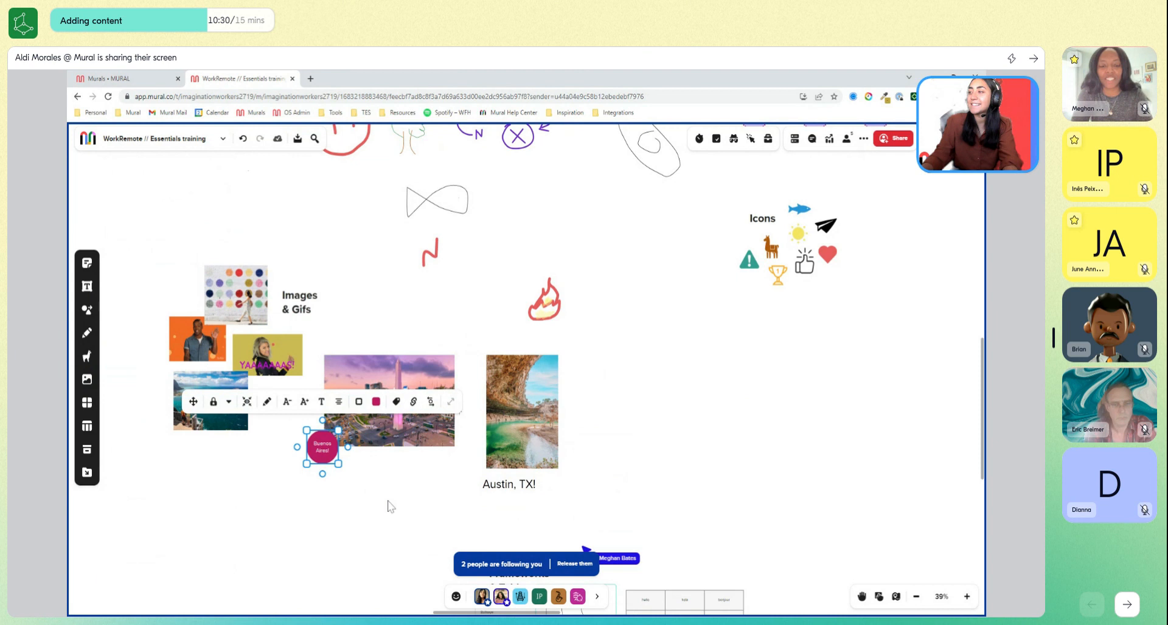
Group the "Buenos Aires!" sticky note with the obelisk photo and deselect the group.
left_click_drag(402, 493, 314, 443)
key("ctrl+g")
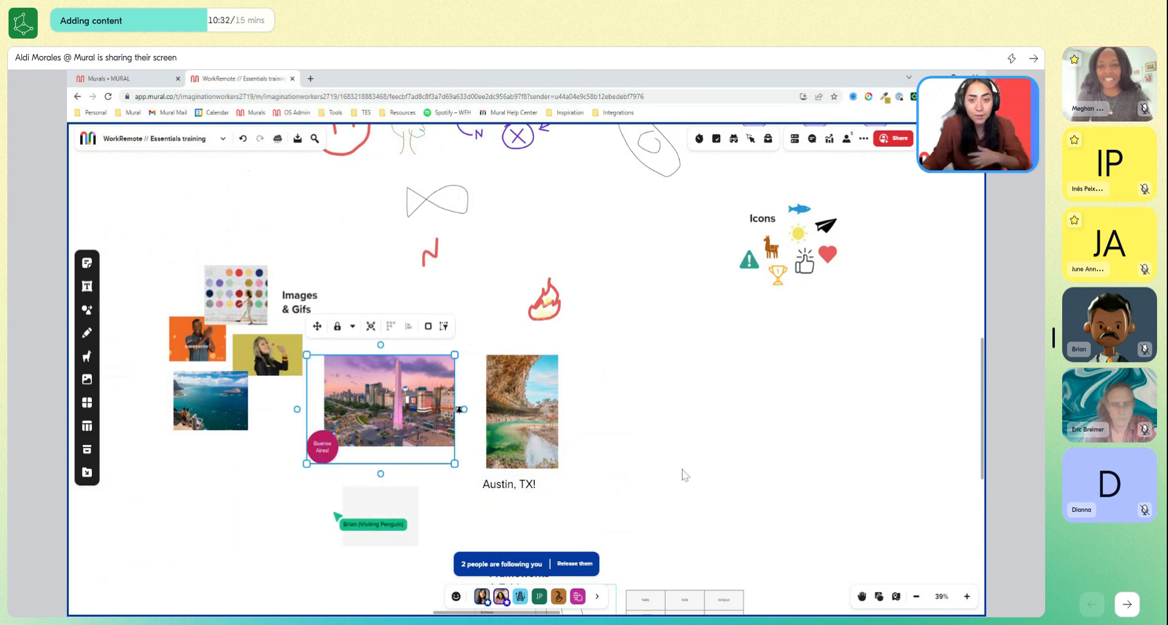
left_click(676, 481)
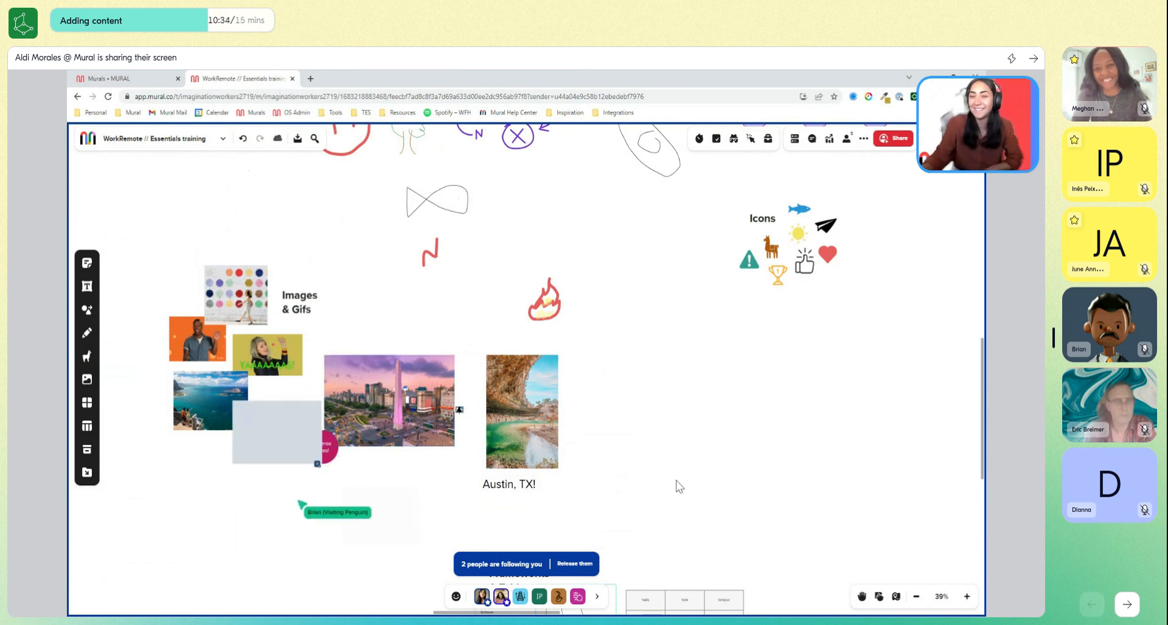
left_click_drag(676, 481, 669, 476)
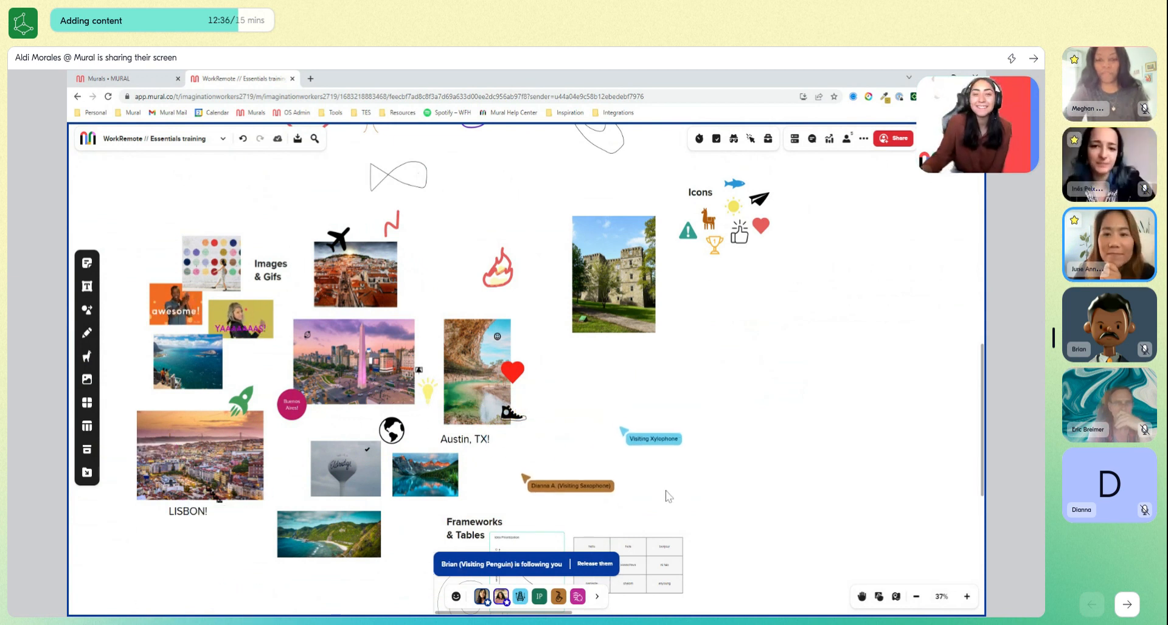
left_click_drag(730, 511, 683, 336)
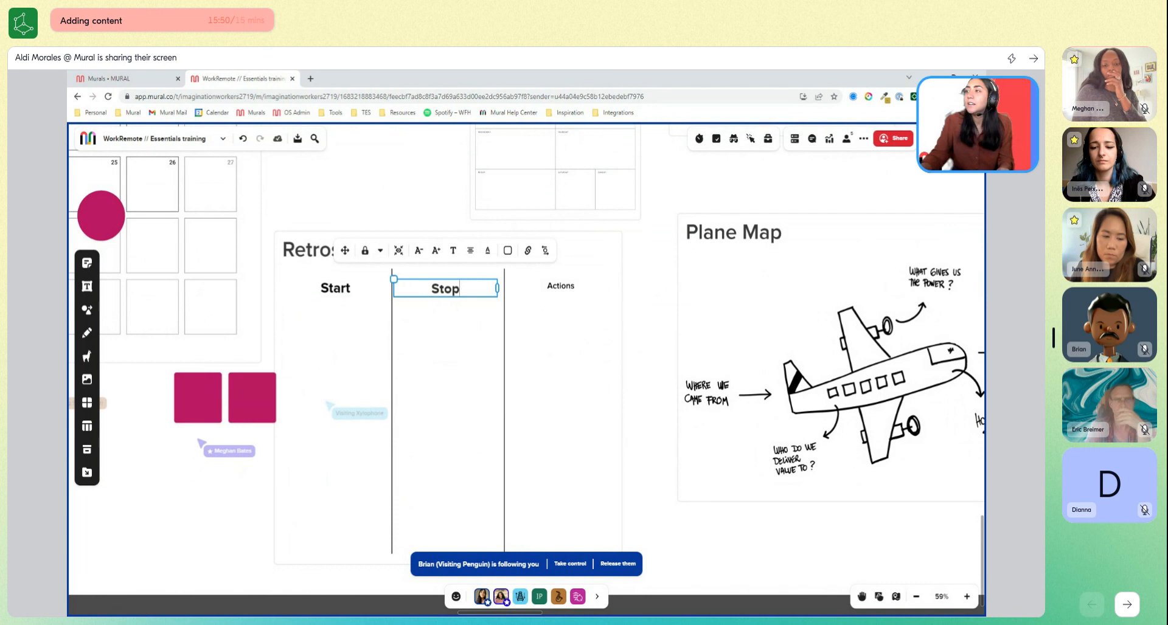
left_click(643, 294)
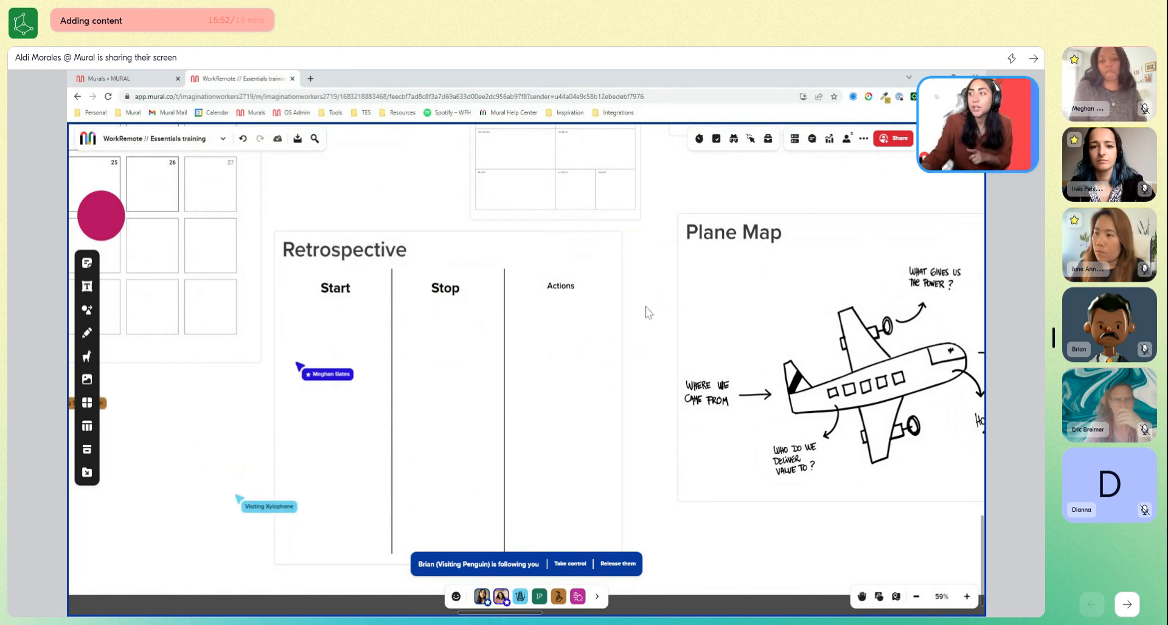
Change the heading of the Retrospective's middle column to "Start" and set it back to "Stop".
left_click(450, 295)
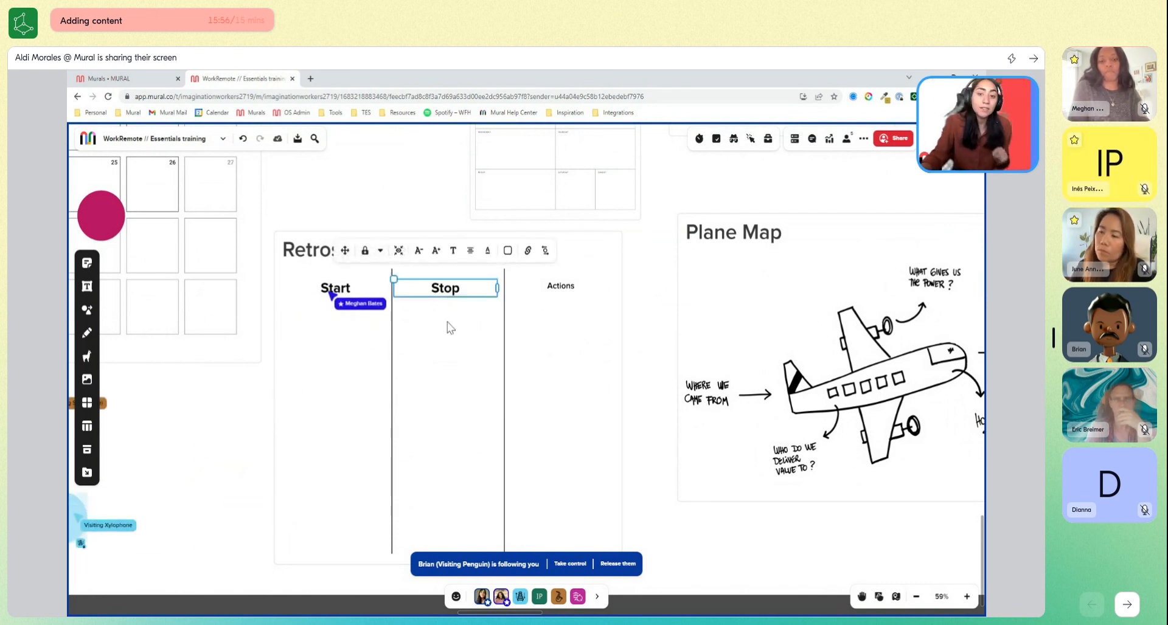
type("Start")
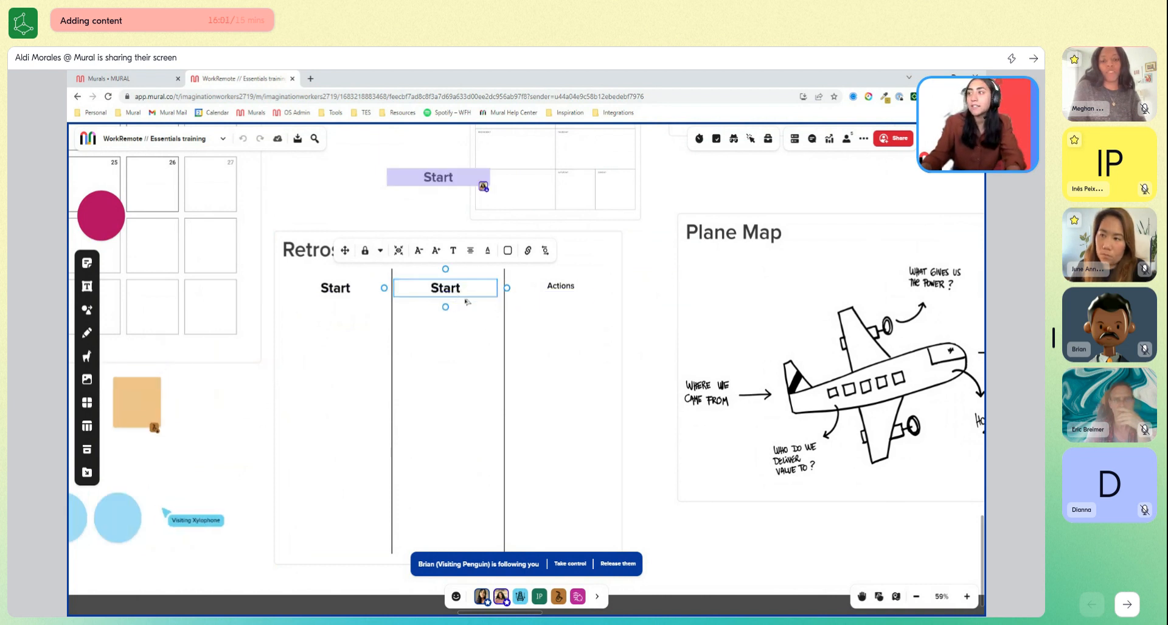
double_click(455, 296)
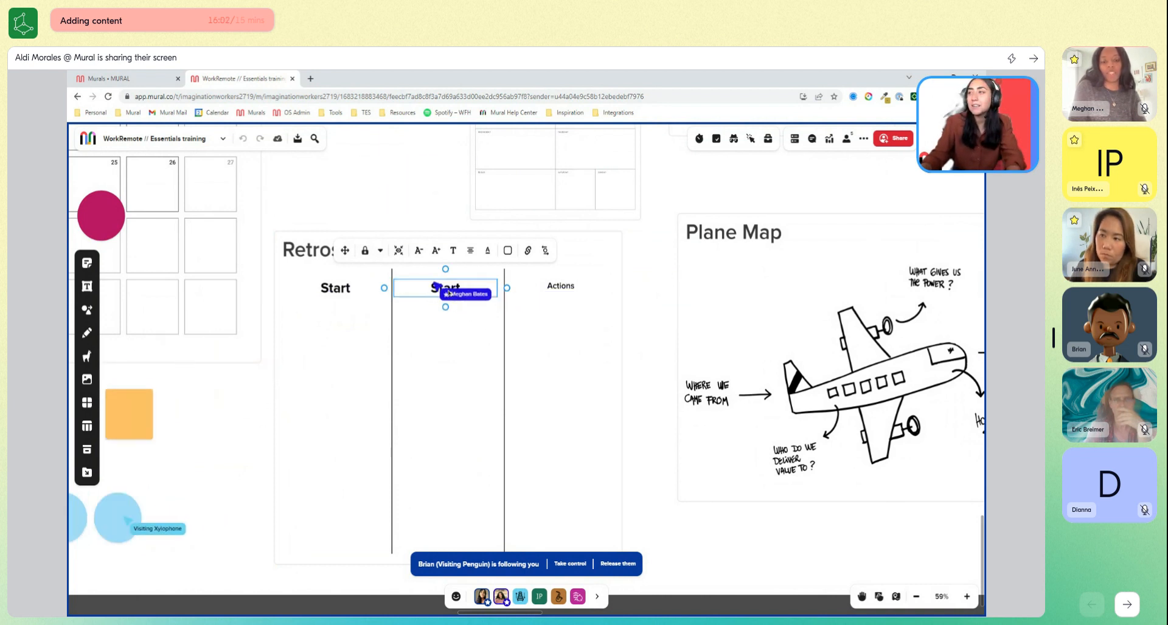
type("Stop")
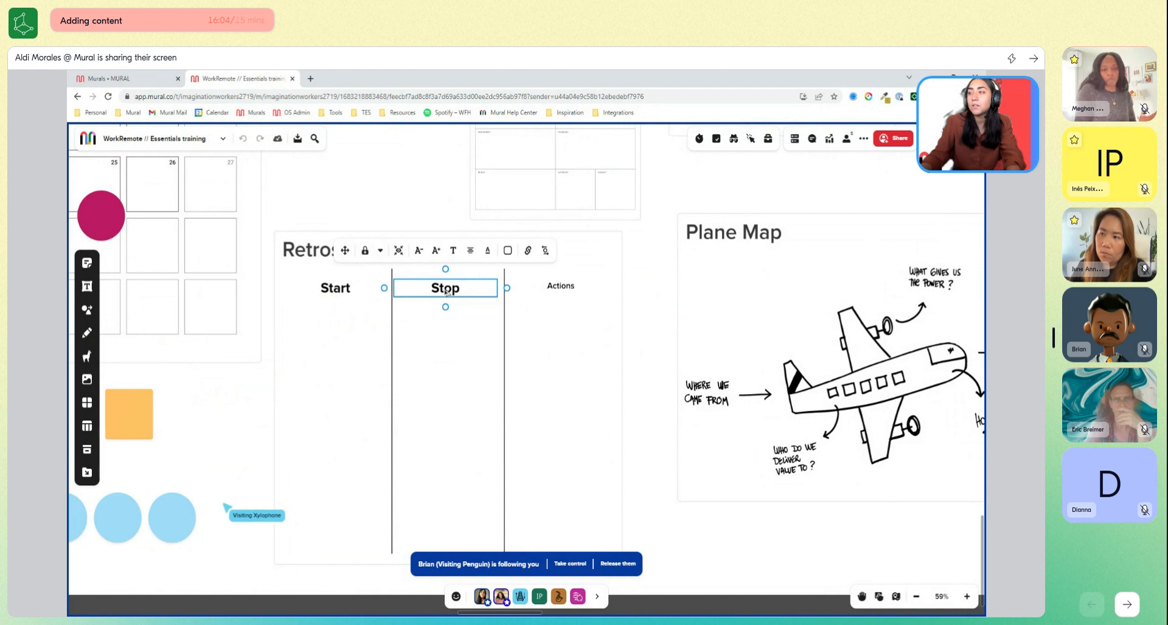
Copy the "Stop" heading into the Retrospective's third column in place of "Actions" and change the copy's text to "Continue".
left_click_drag(445, 292, 566, 295)
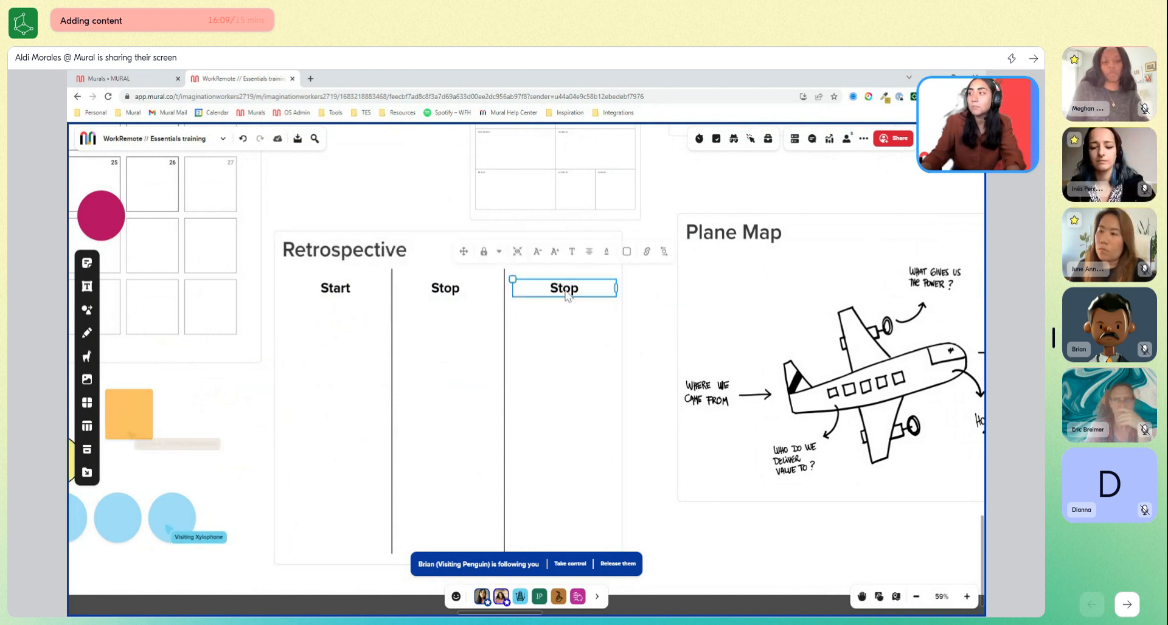
double_click(566, 293)
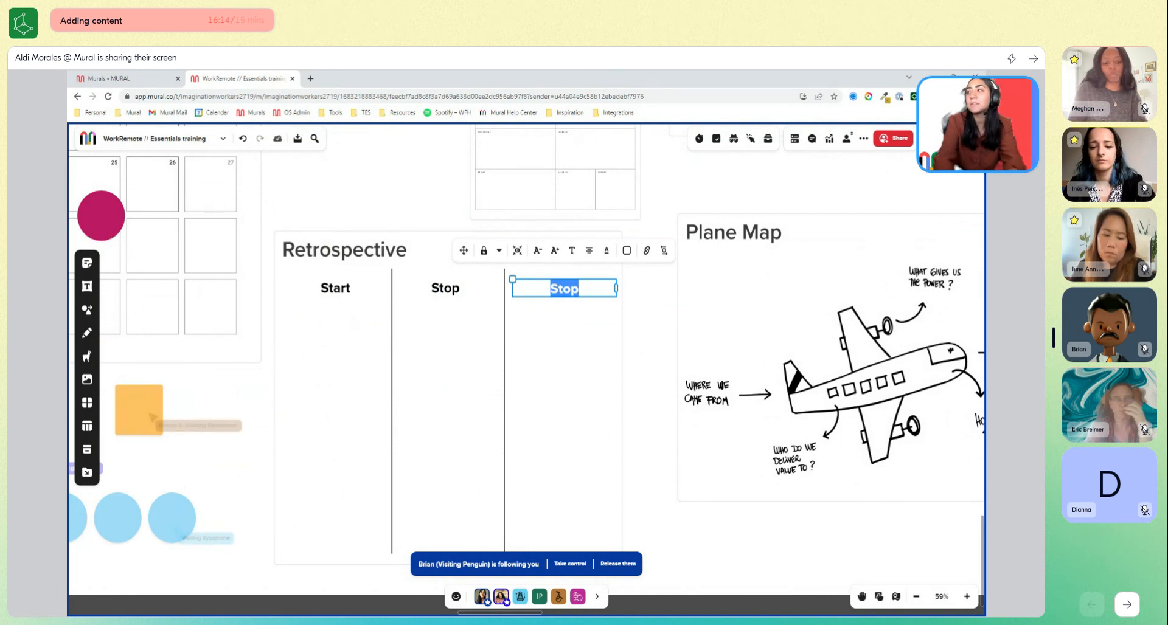
type("Cpnt")
key("BackSpace")
key("BackSpace")
key("BackSpace")
key("BackSpace")
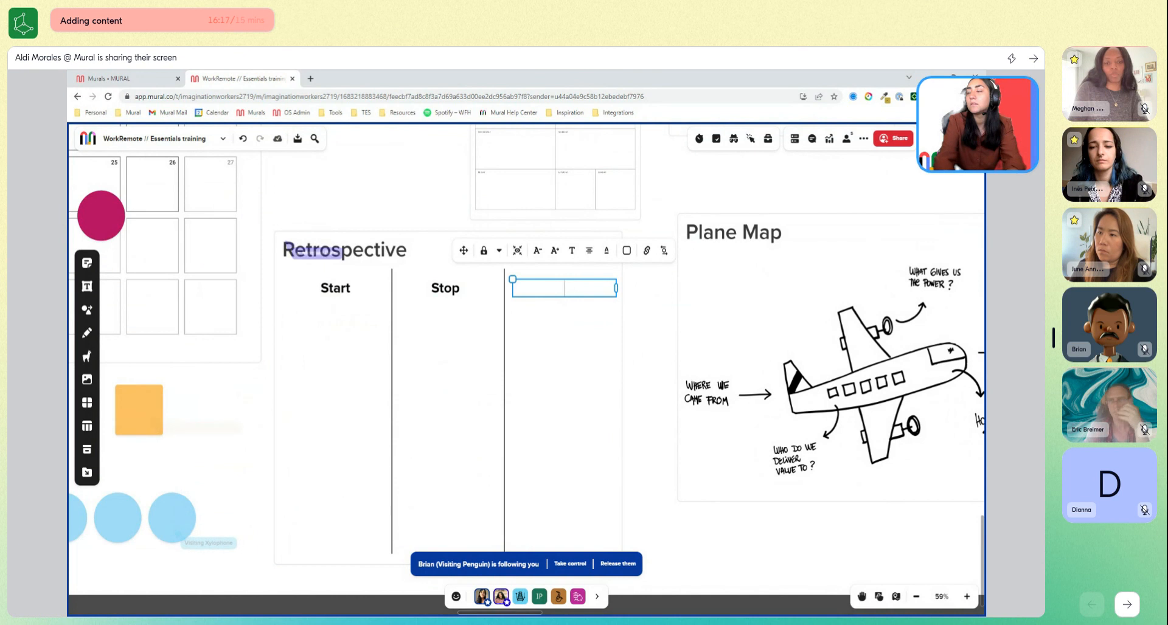
type("Continue")
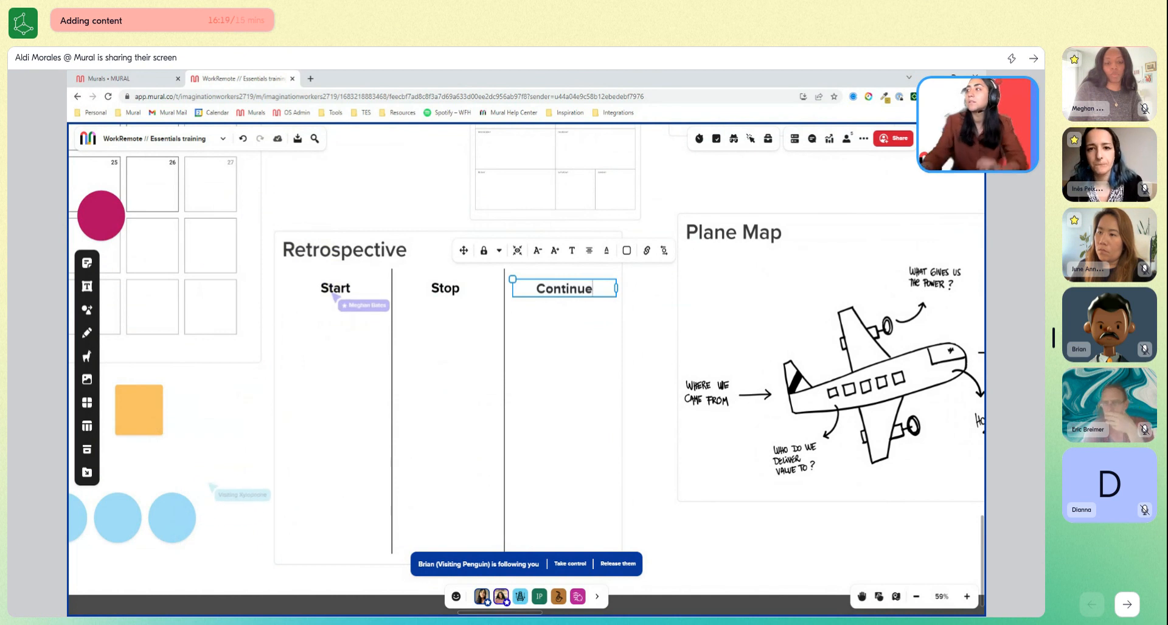
left_click(642, 329)
scroll(642, 330, "down", 1)
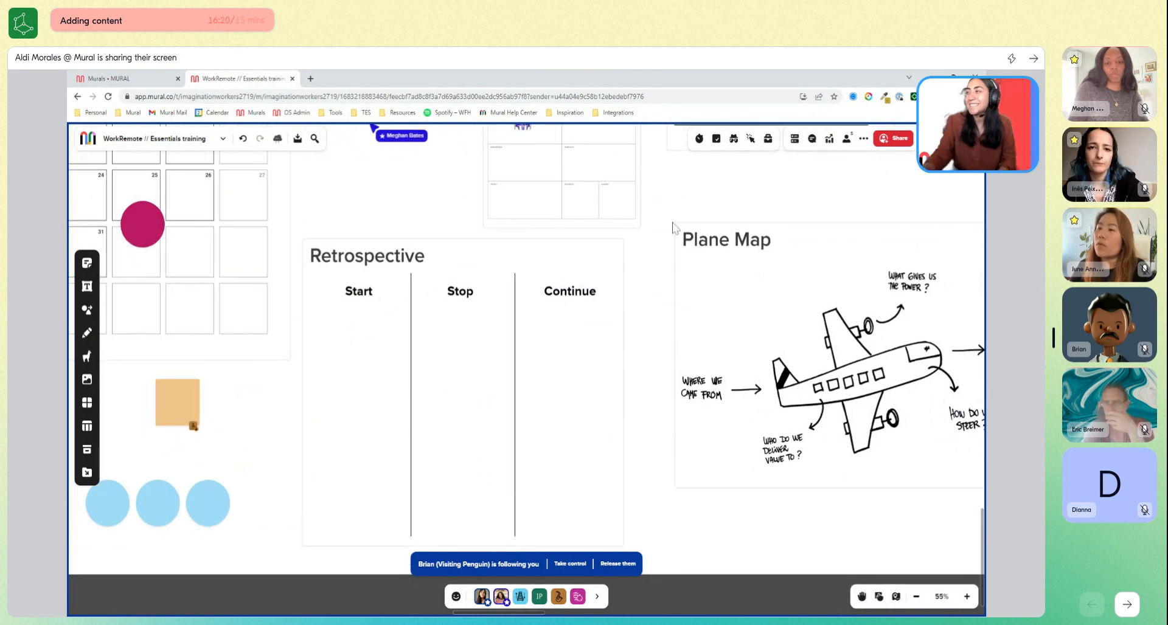
scroll(670, 260, "down", 3)
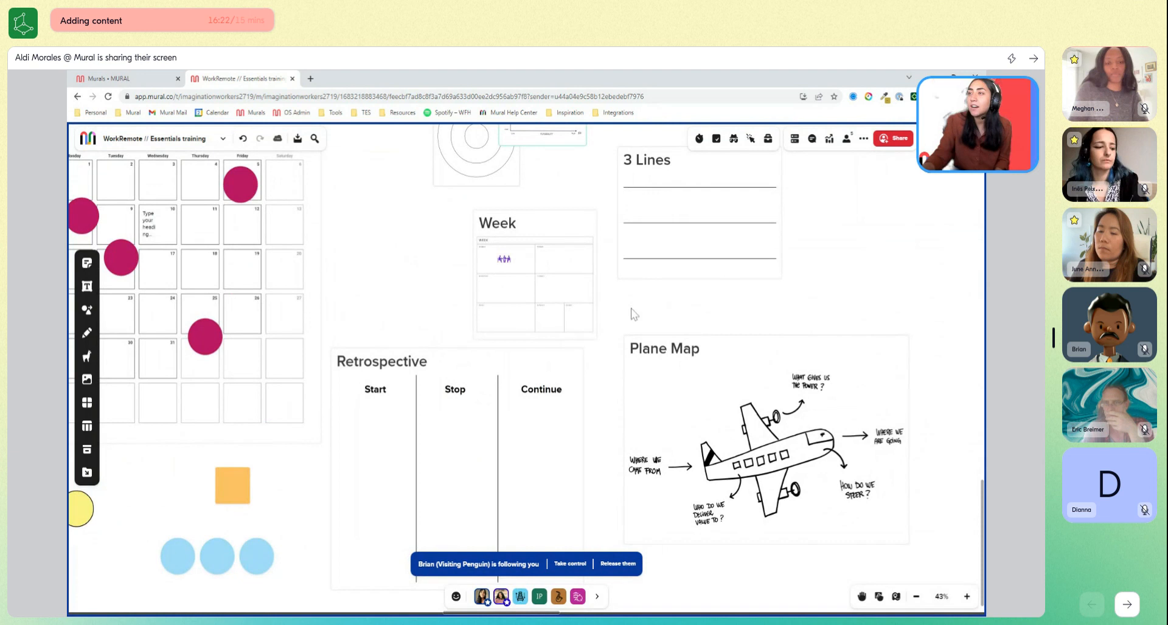
scroll(632, 314, "down", 3)
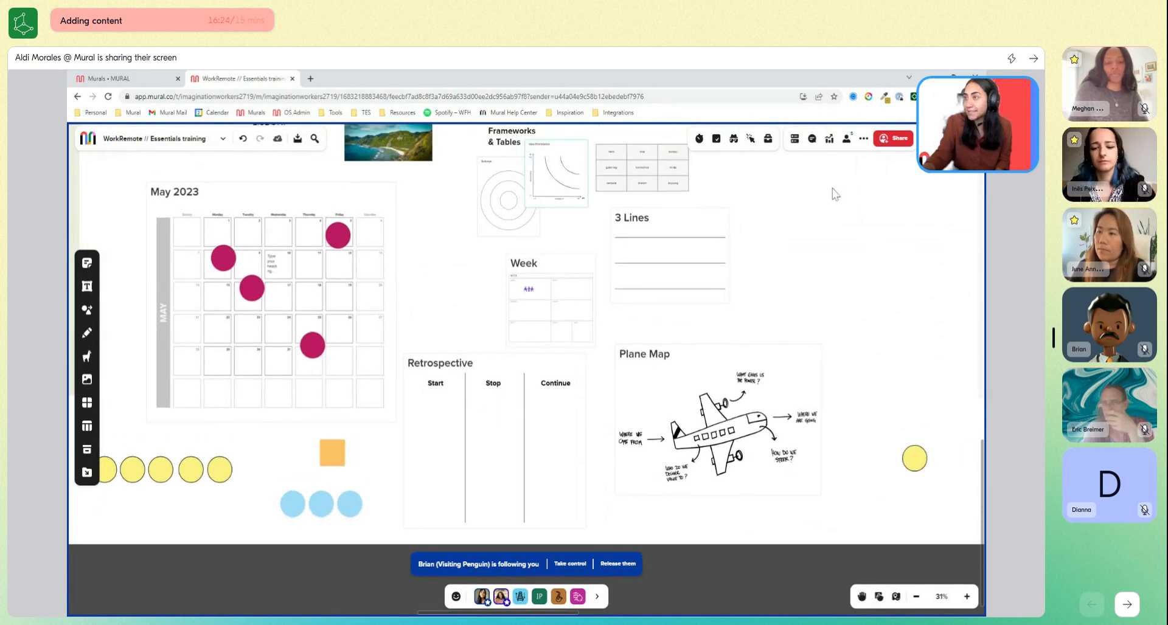